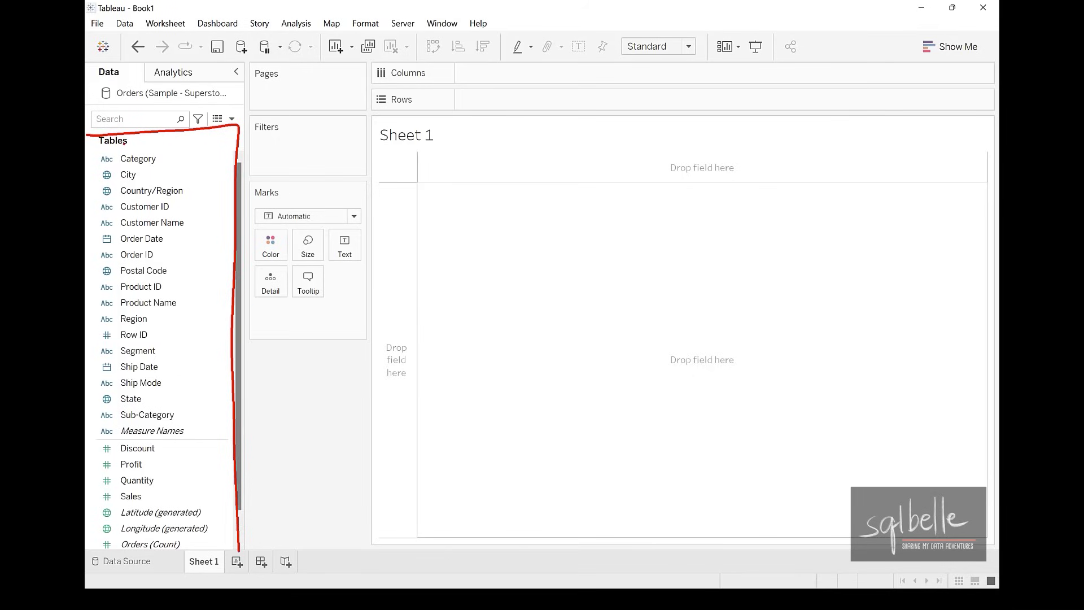
drag(131, 152, 363, 143)
mouse_move(130, 151)
mouse_down()
mouse_move(163, 132)
mouse_move(165, 173)
mouse_up()
mouse_move(161, 440)
mouse_down()
mouse_move(393, 448)
mouse_move(189, 427)
mouse_move(201, 457)
mouse_up()
mouse_move(333, 406)
mouse_down()
mouse_move(232, 408)
mouse_move(210, 431)
mouse_up()
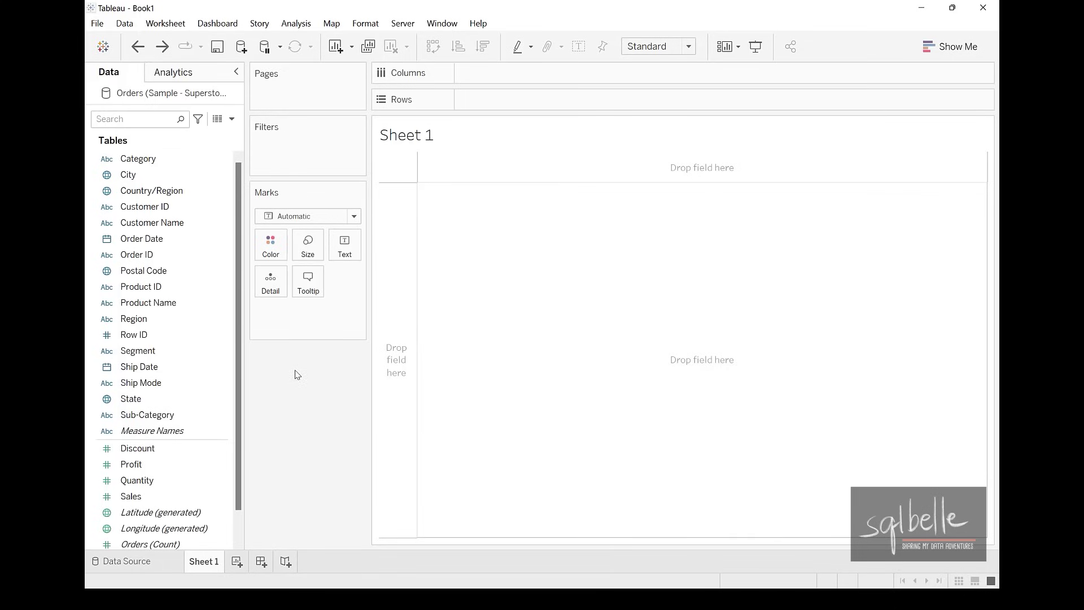
Move the Row ID field from the dimensions to the measures, and undo the move
drag(167, 335, 167, 465)
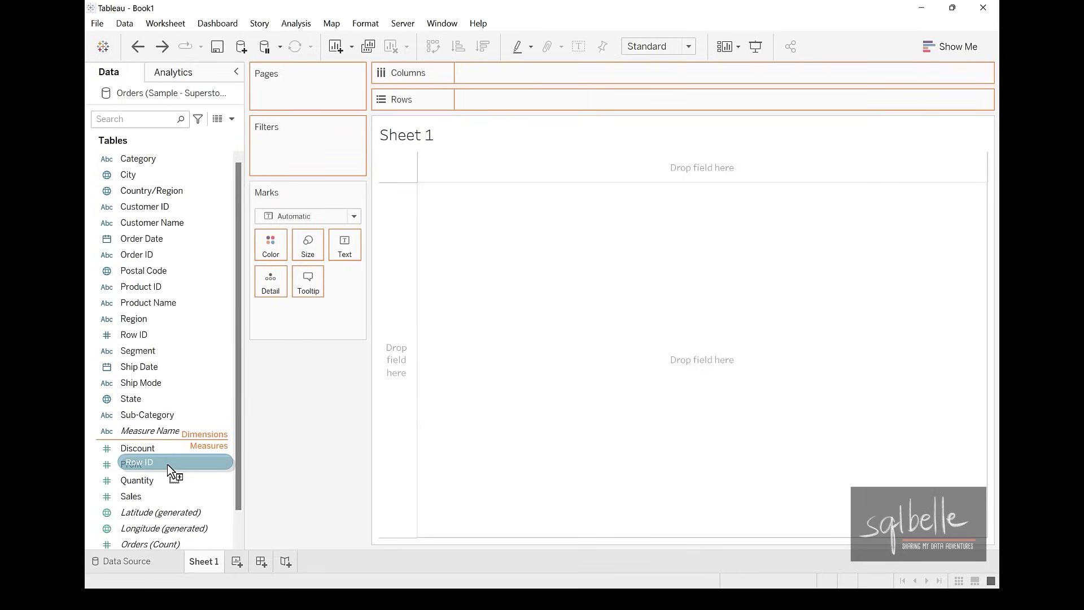
drag(167, 464, 167, 464)
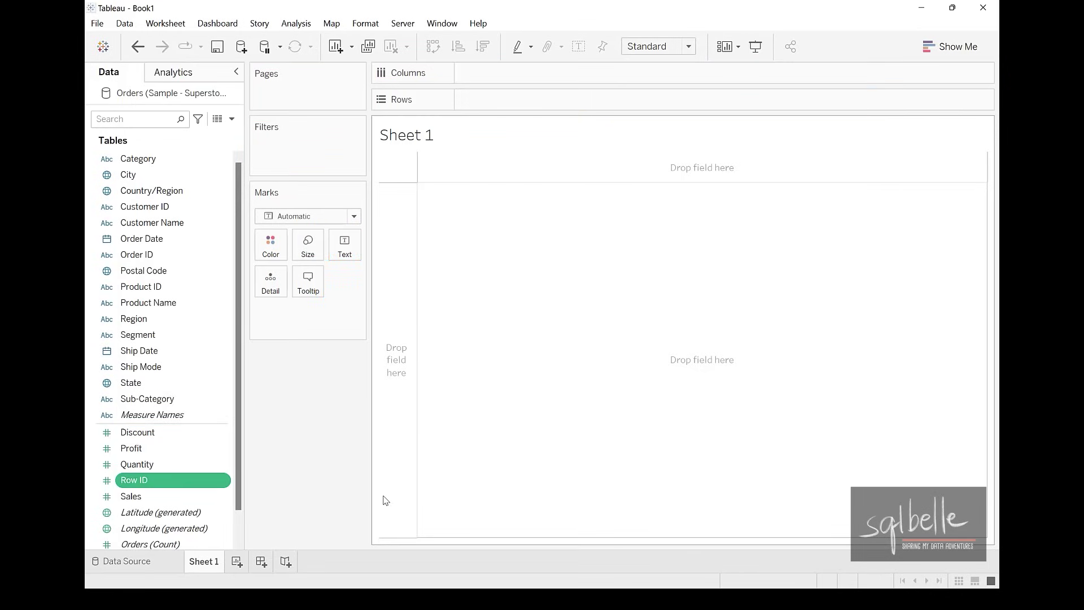
click(138, 47)
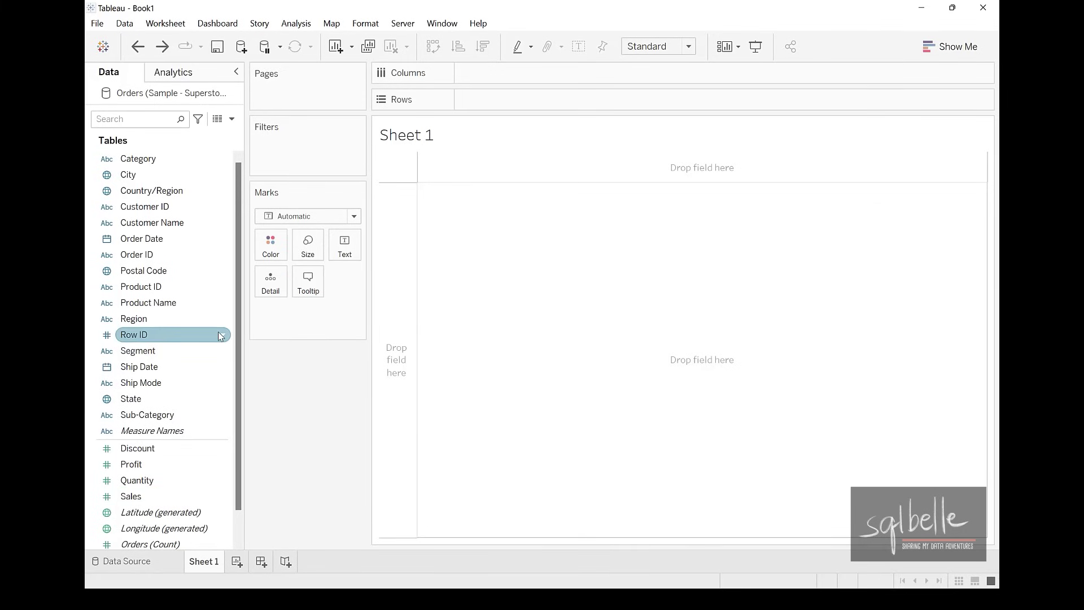
Review the conversion options for the Row ID field and open its field description
right_click(221, 337)
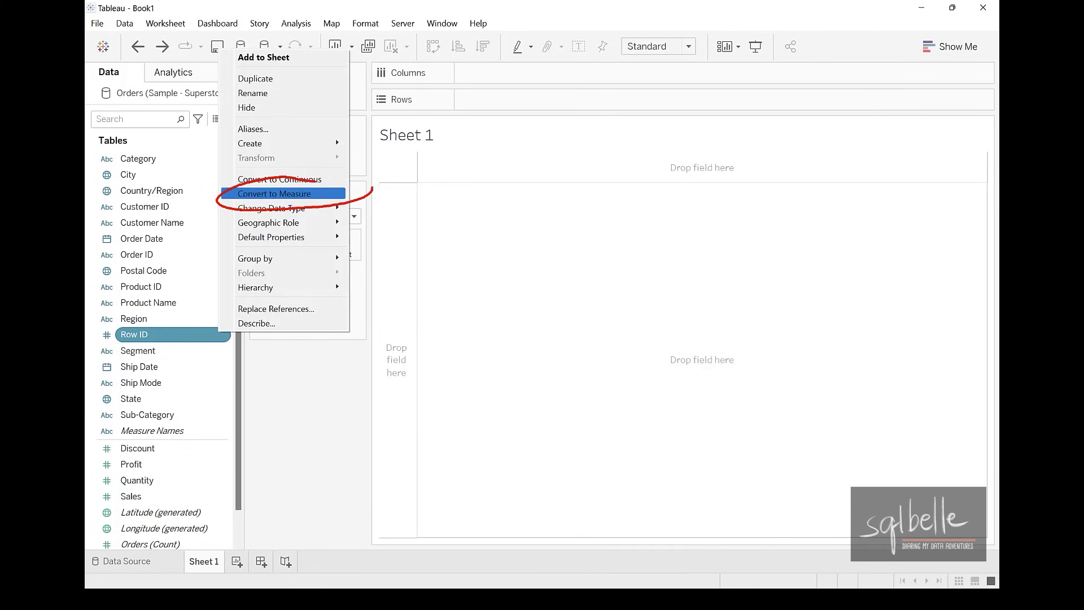
click(284, 404)
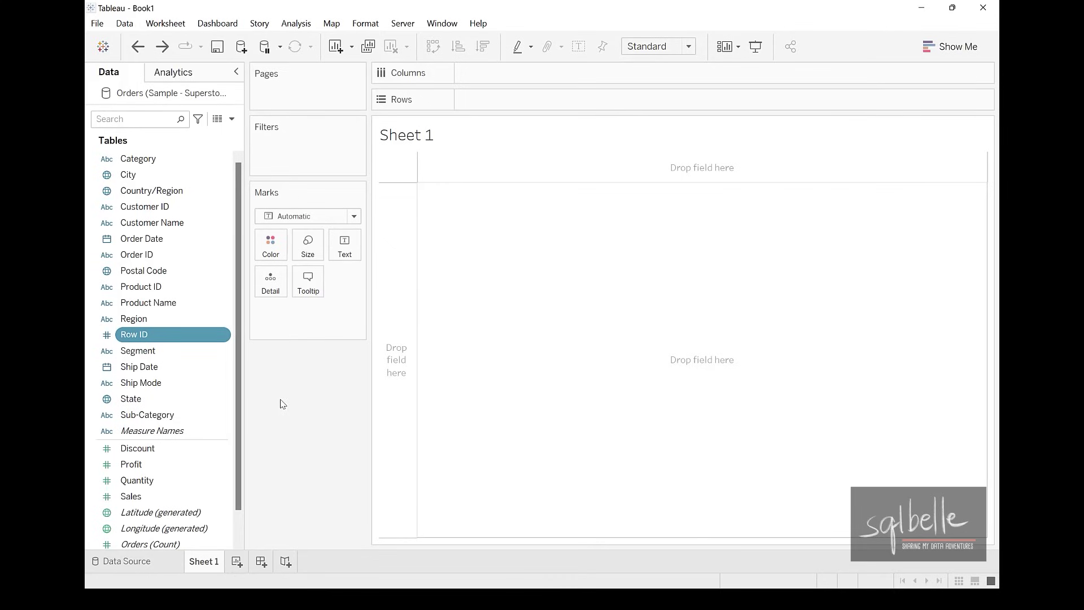
click(224, 335)
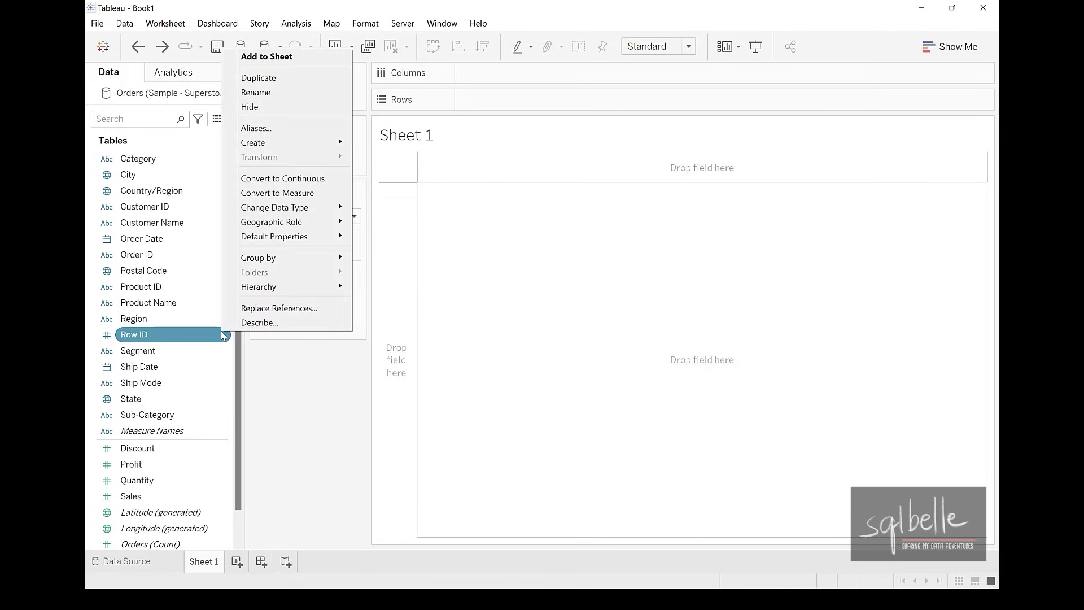
click(260, 323)
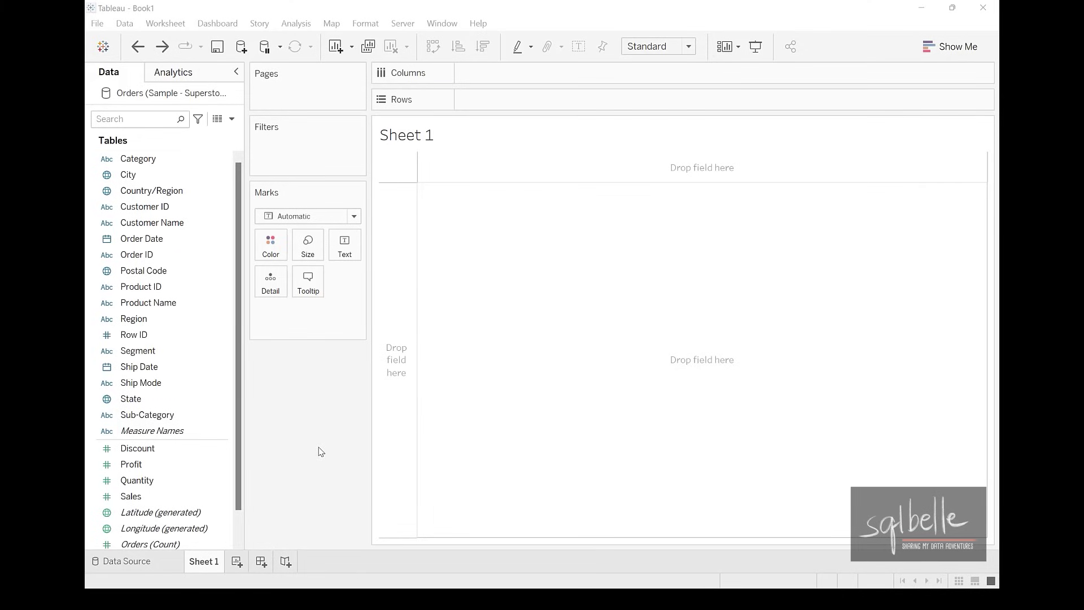
Add the Sales measure to Rows to chart the total sales
click(157, 496)
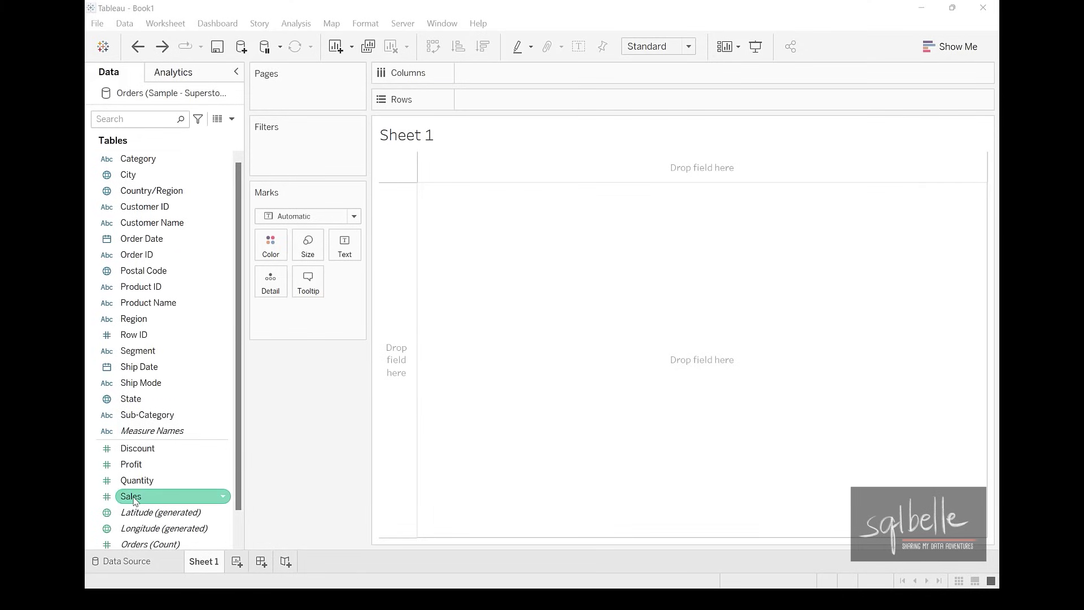
drag(135, 501, 505, 103)
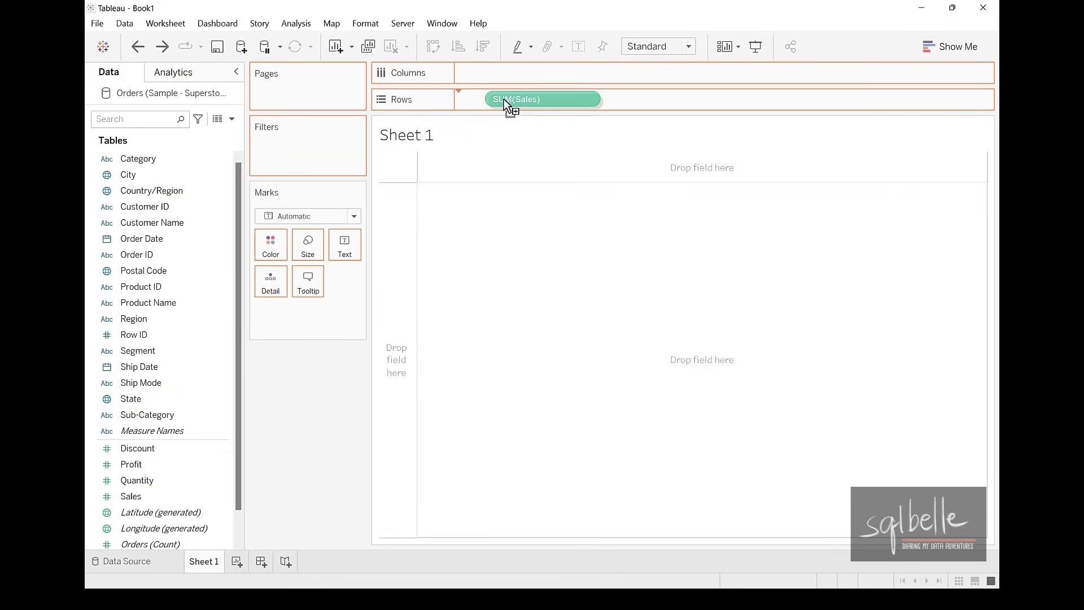
drag(505, 104, 504, 100)
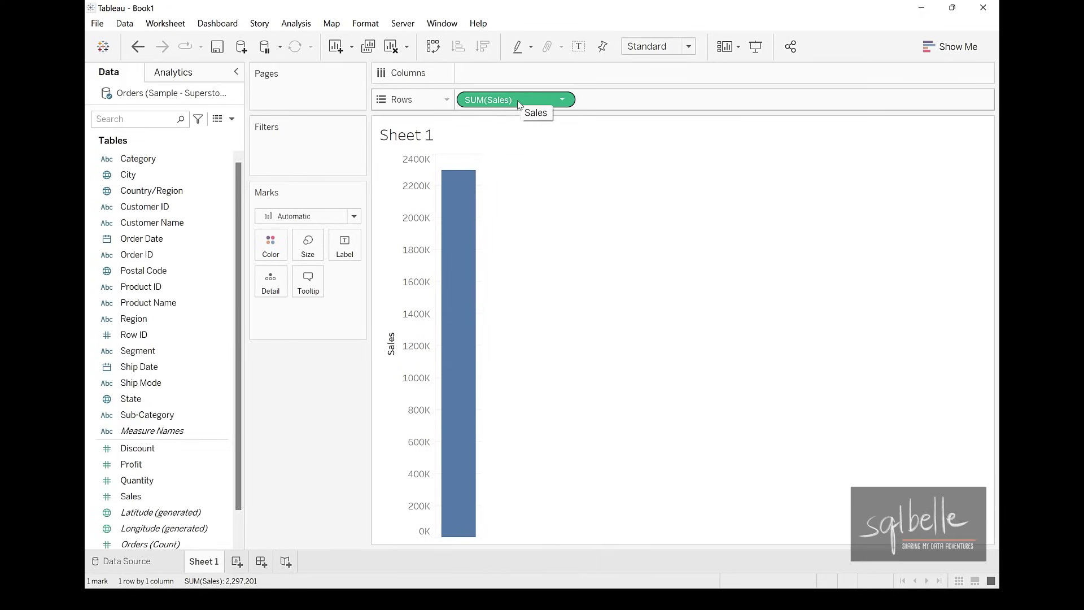
View the full underlying data behind the Sales bar and close the data view
click(464, 205)
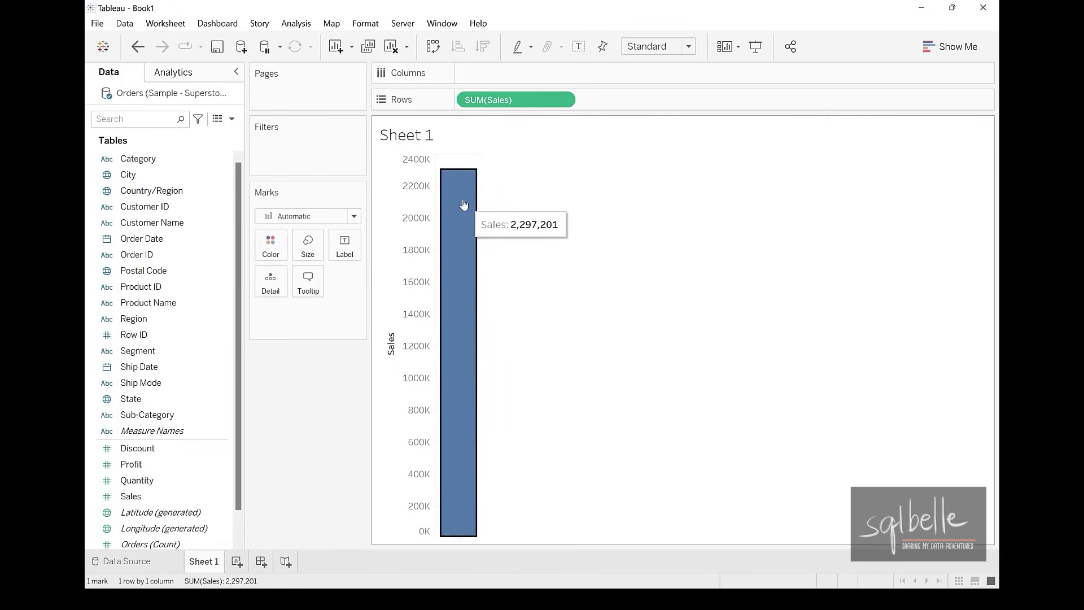
click(489, 205)
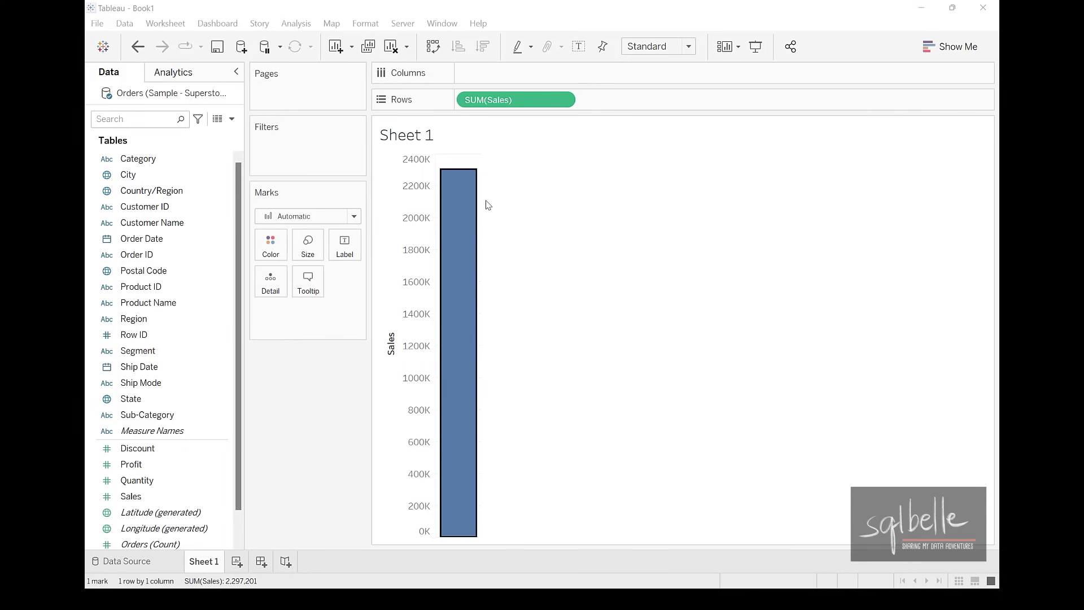
click(317, 446)
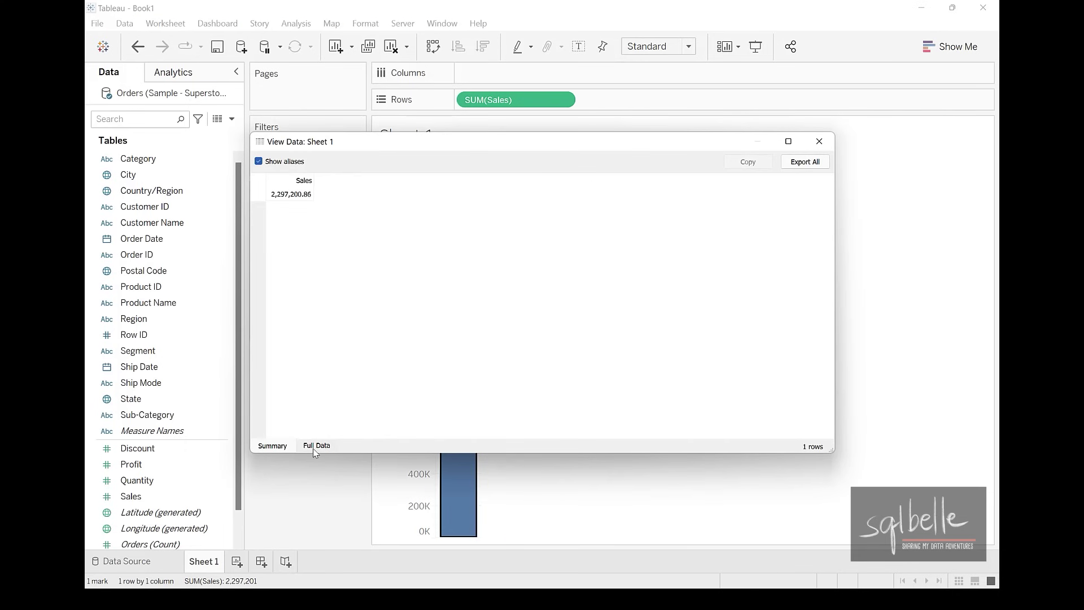
drag(342, 152, 590, 162)
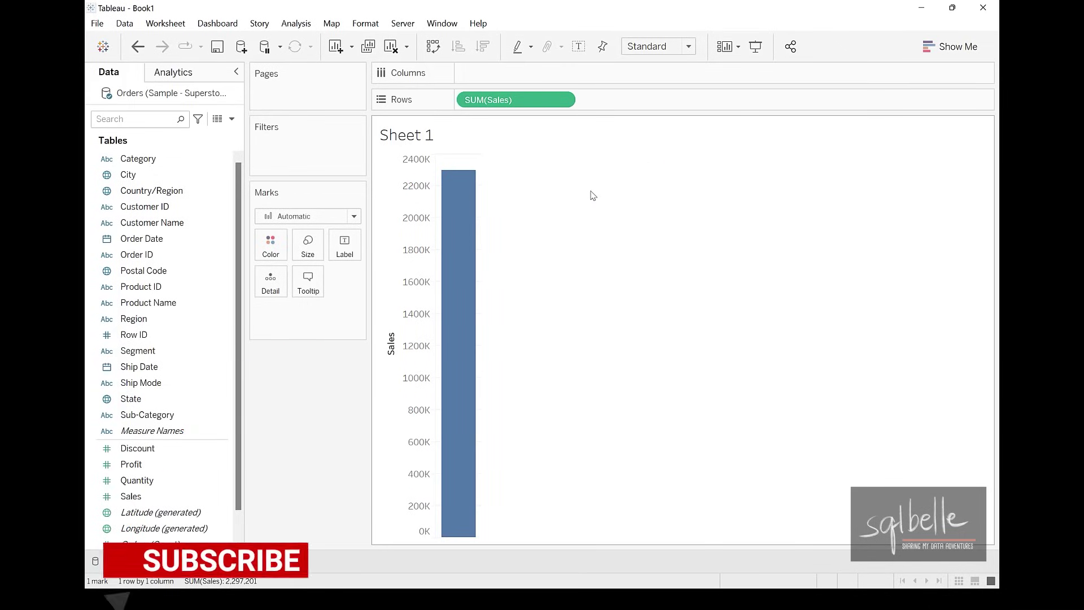
Turn off Aggregate Measures to plot every individual Sales record, and undo the change
click(294, 26)
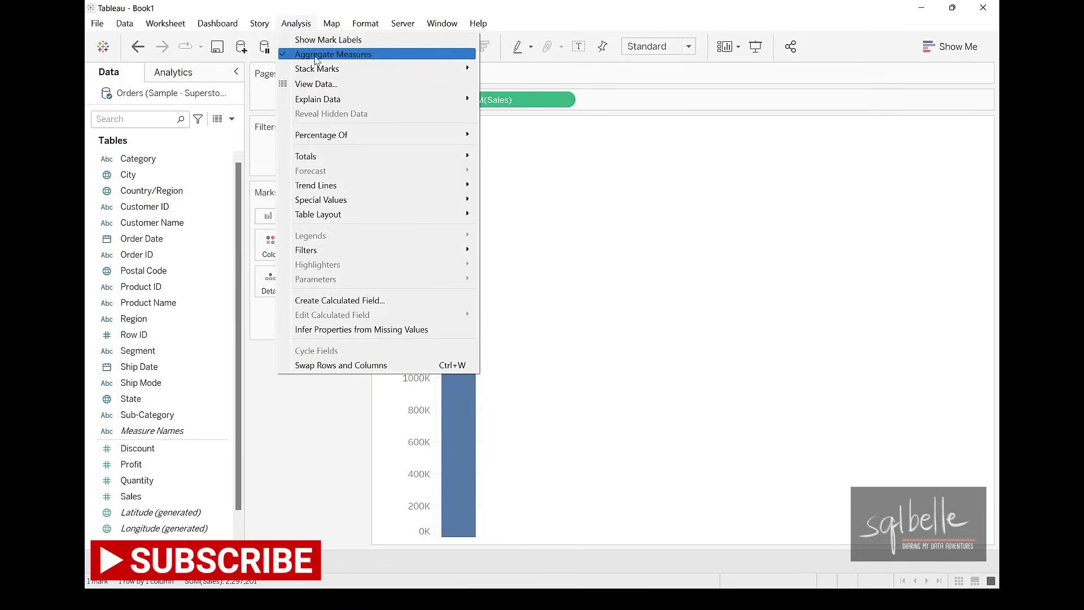
click(315, 54)
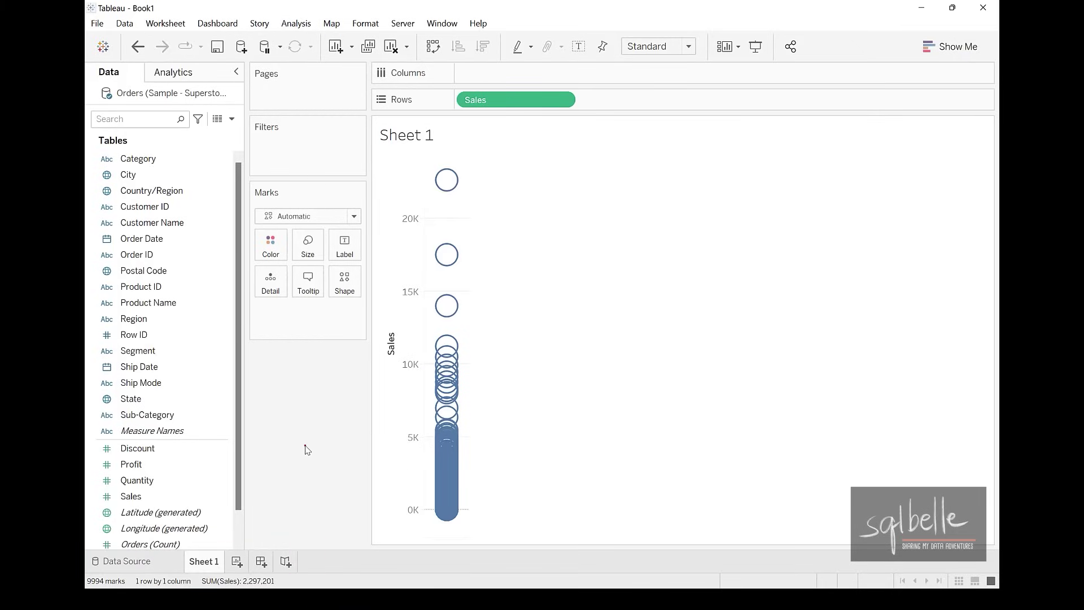
mouse_move(226, 435)
mouse_down()
mouse_move(113, 568)
mouse_move(132, 547)
mouse_move(85, 578)
mouse_move(140, 589)
mouse_up()
click(138, 47)
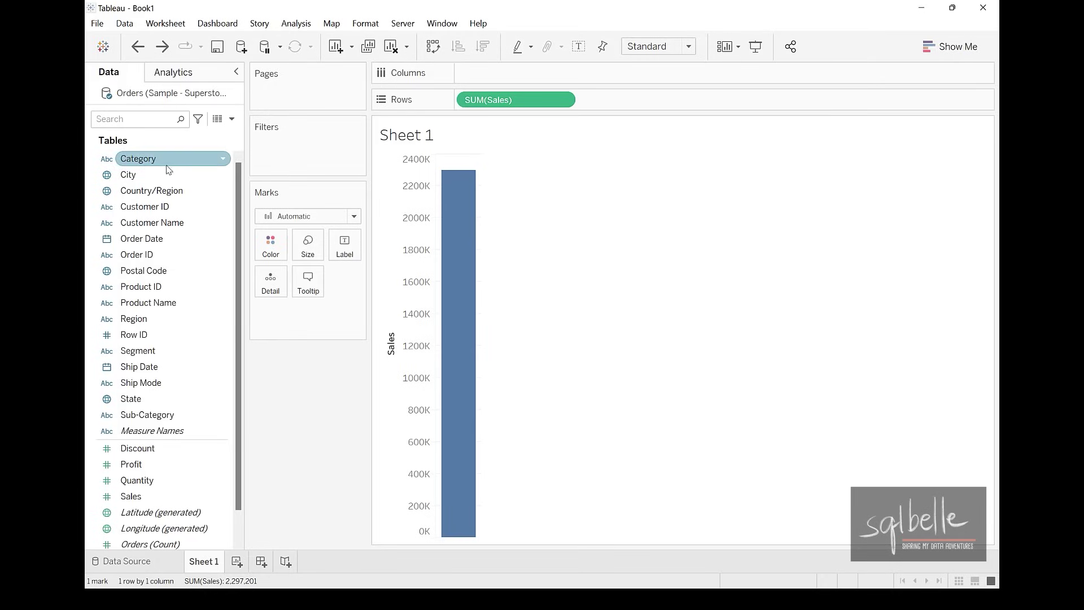
Add Category to Columns to break the Sales bar down by category, and inspect the resulting bars' values
drag(211, 163, 537, 71)
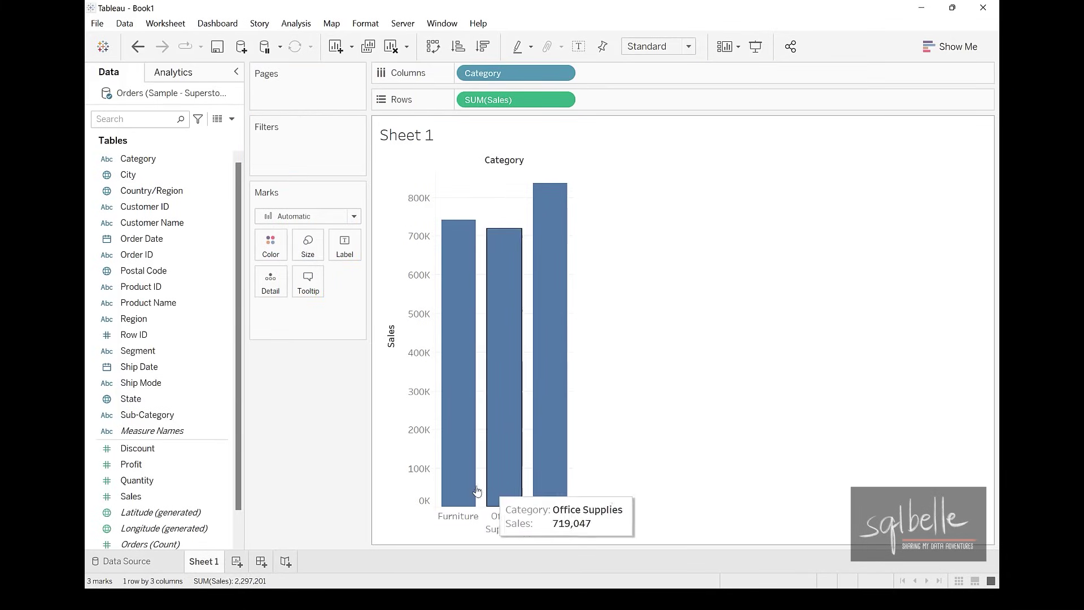
mouse_move(461, 487)
mouse_move(497, 384)
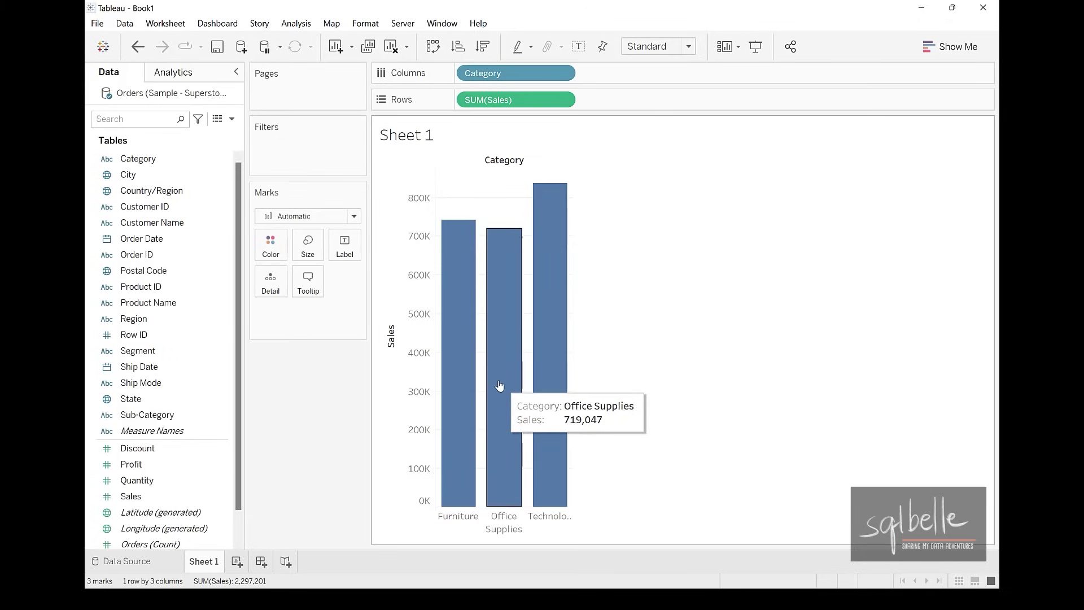
mouse_move(556, 348)
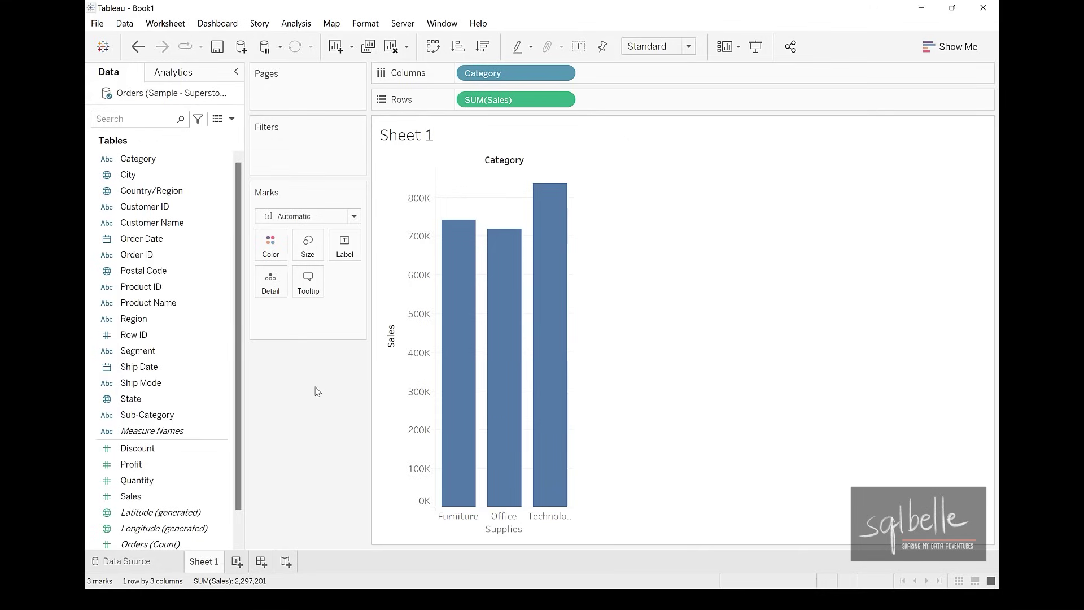
Examine the role and domain of the Customer Name field in its description, and close it
click(219, 221)
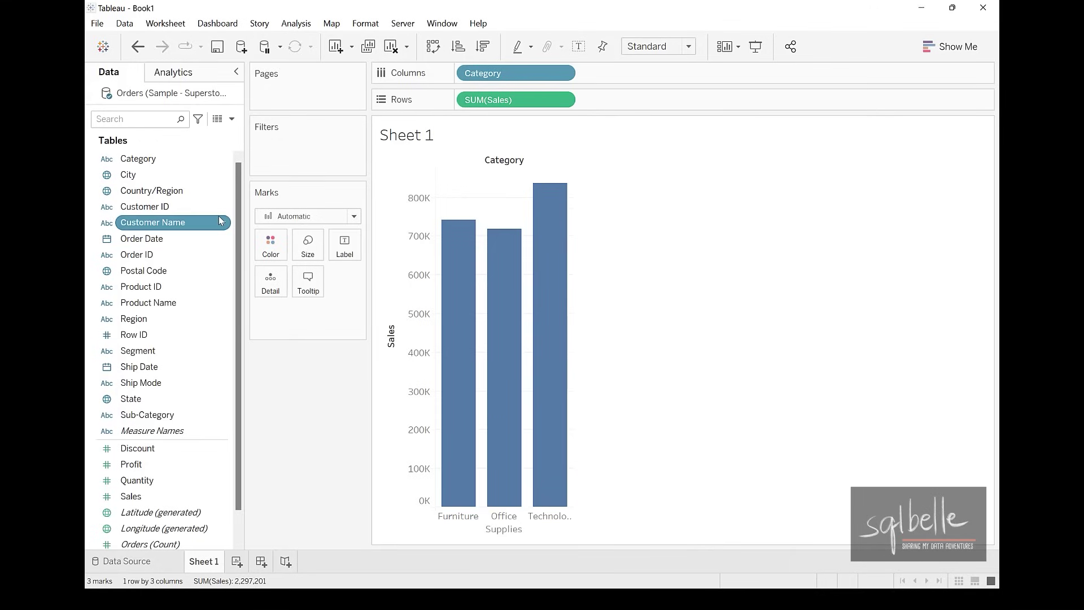
right_click(219, 221)
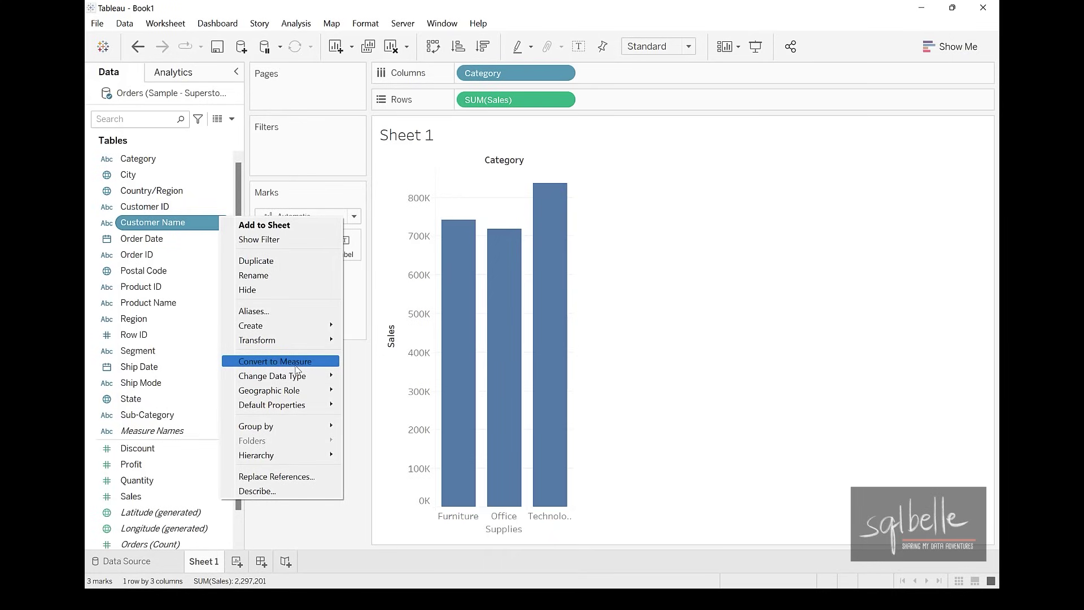
click(257, 491)
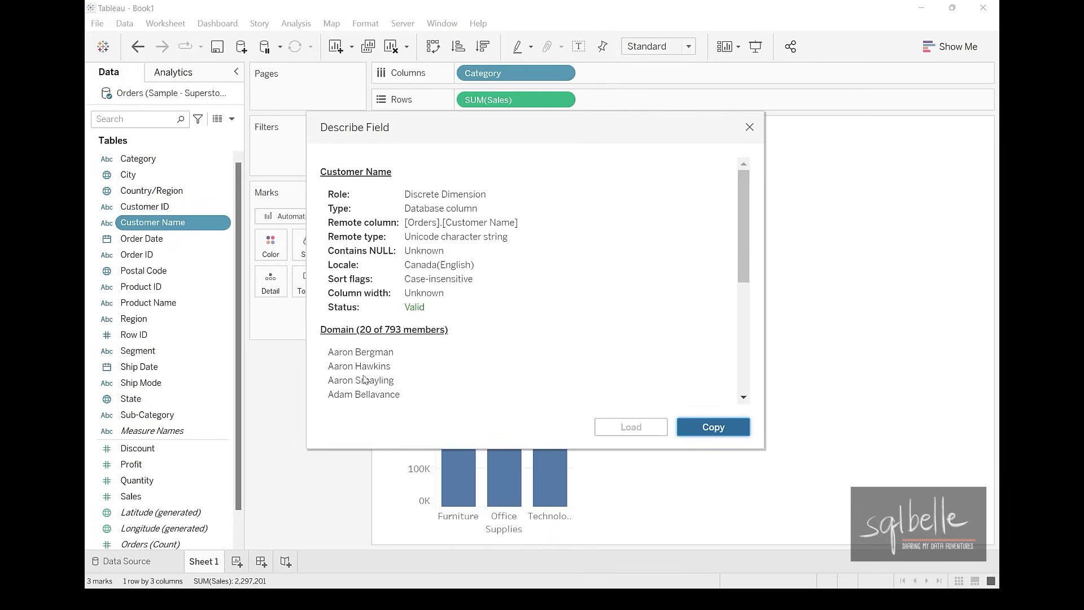
click(750, 127)
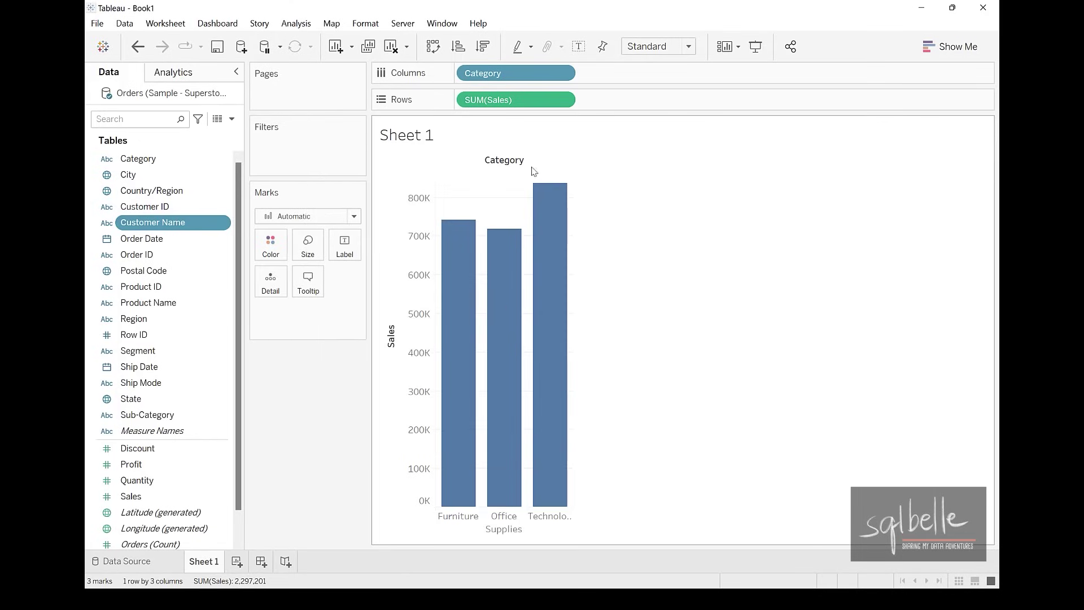
Convert the Customer Name dimension to a measure and widen the data pane
right_click(225, 225)
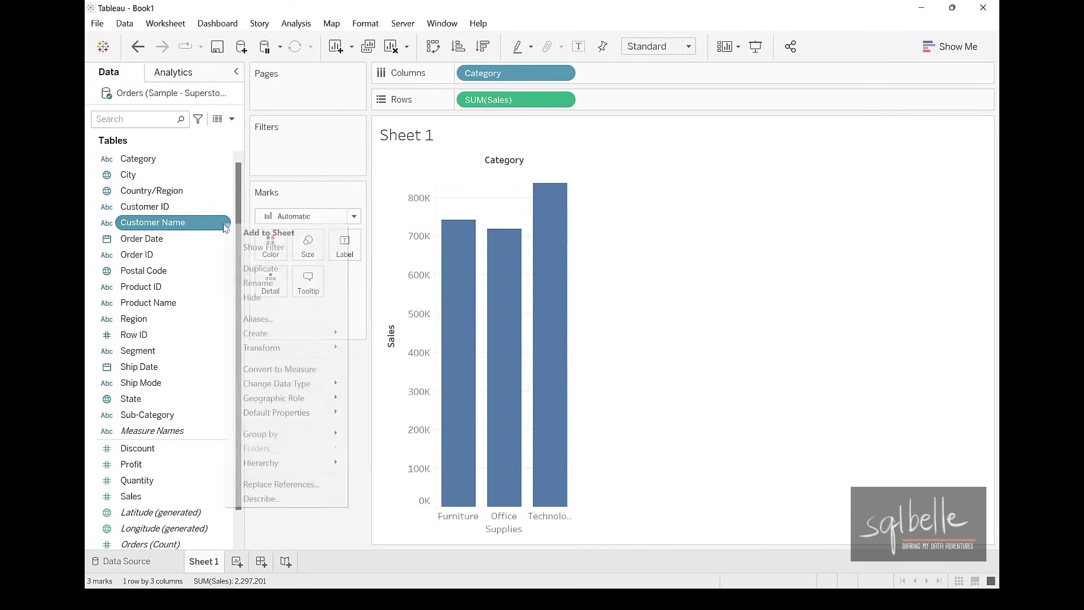
click(272, 368)
drag(245, 383, 286, 386)
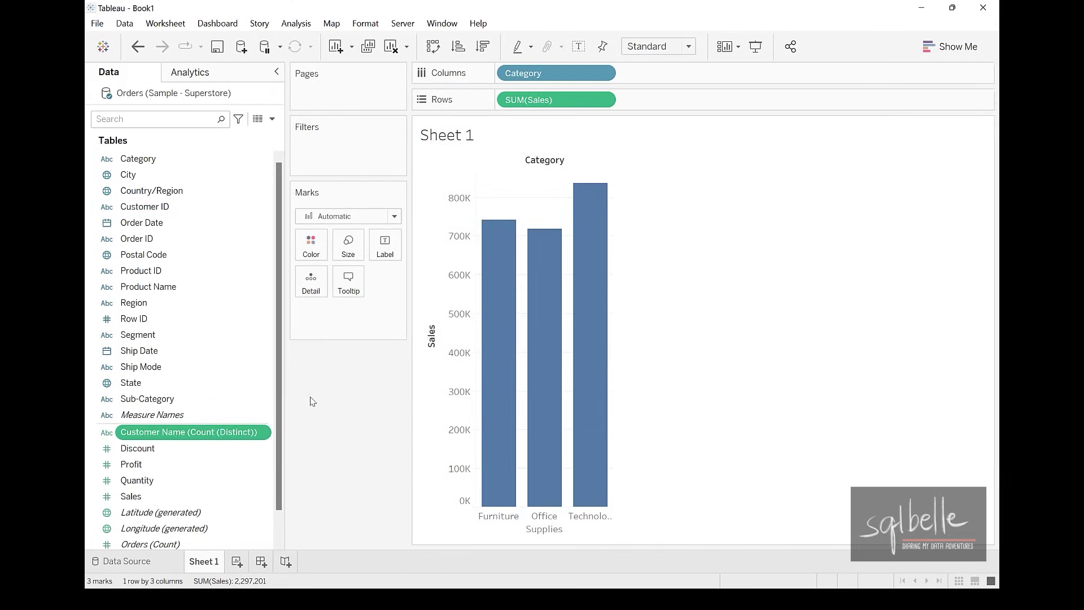
Add the distinct count of Customer Name to Rows after the Sales sum
drag(177, 428, 666, 109)
drag(494, 419, 532, 385)
drag(535, 456, 562, 424)
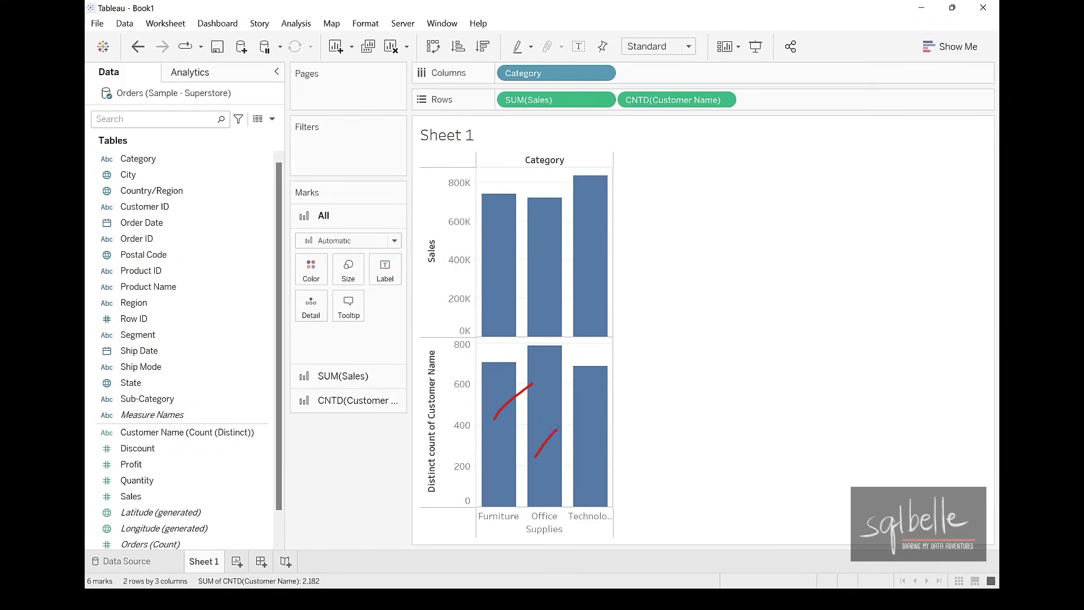
drag(591, 462, 624, 432)
mouse_move(497, 497)
mouse_down()
mouse_move(469, 504)
mouse_move(558, 517)
mouse_move(626, 493)
mouse_up()
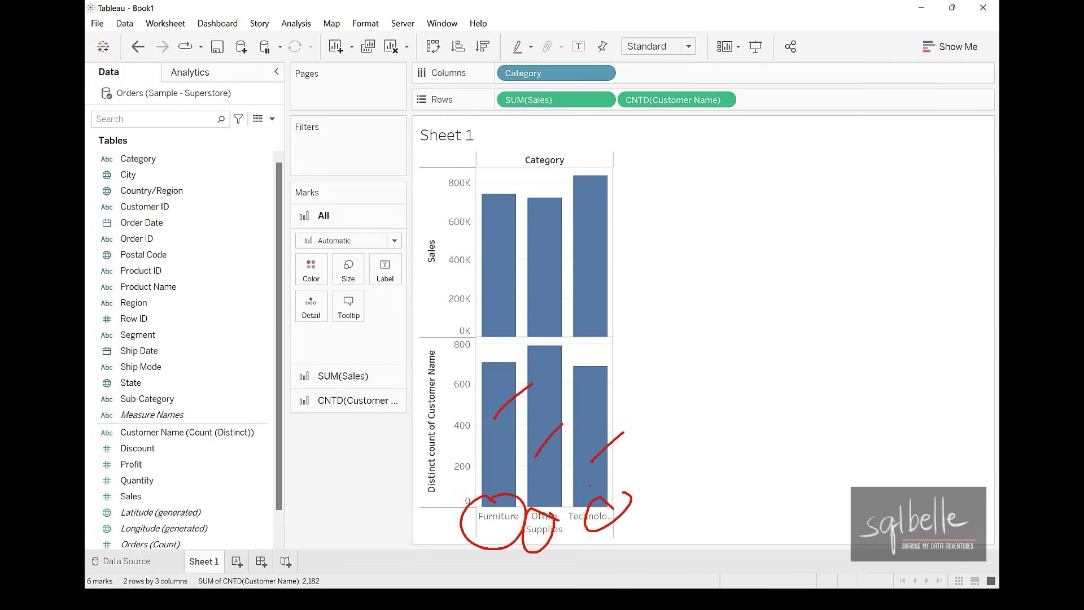
key(Escape)
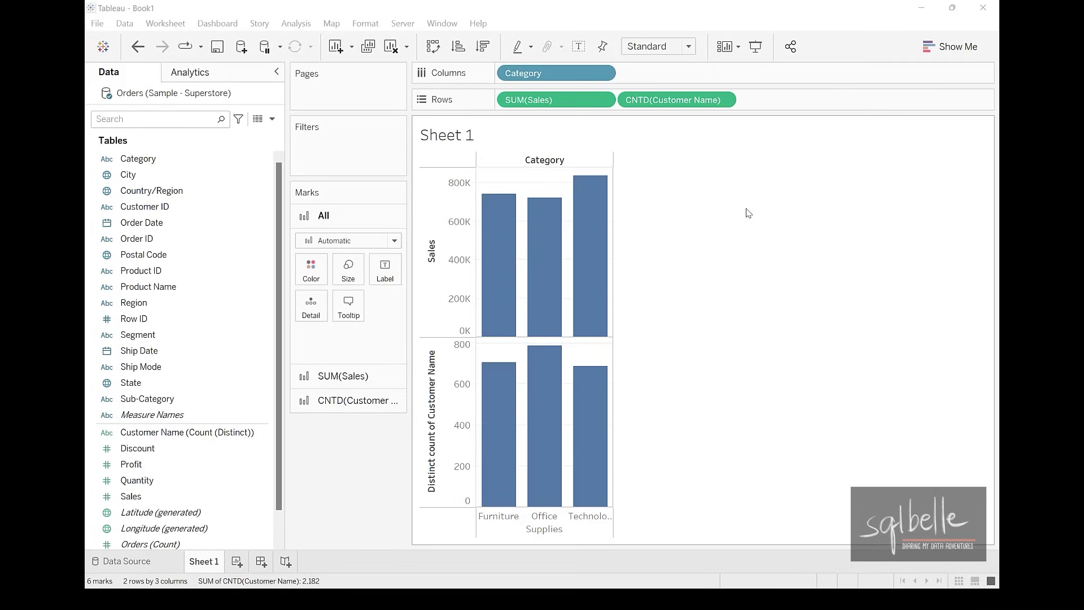
Review the aggregation types available for the Sales measure in Rows without changing the current one
click(699, 168)
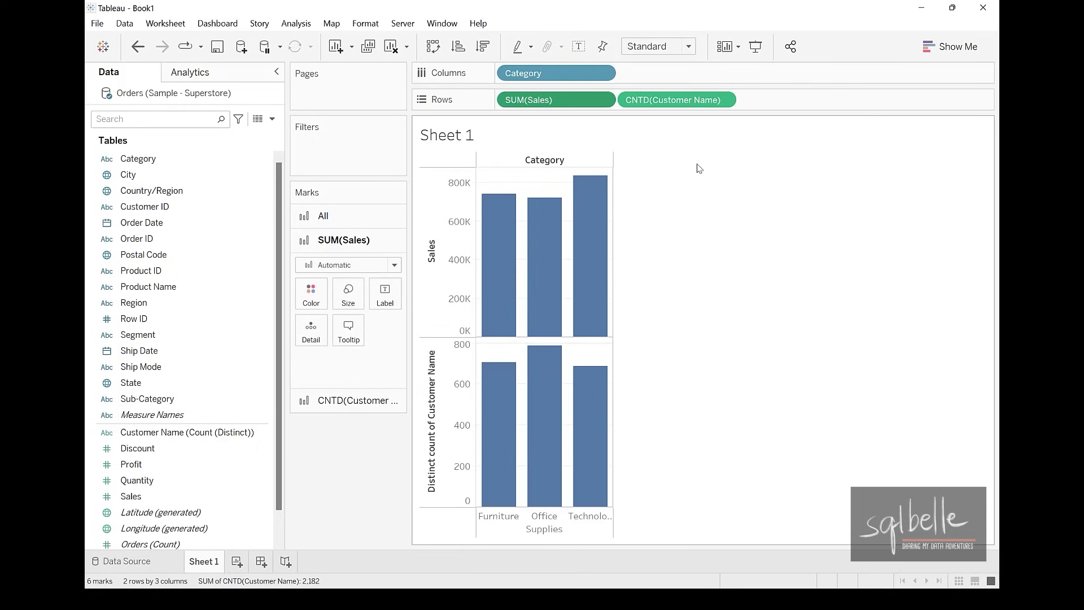
click(603, 102)
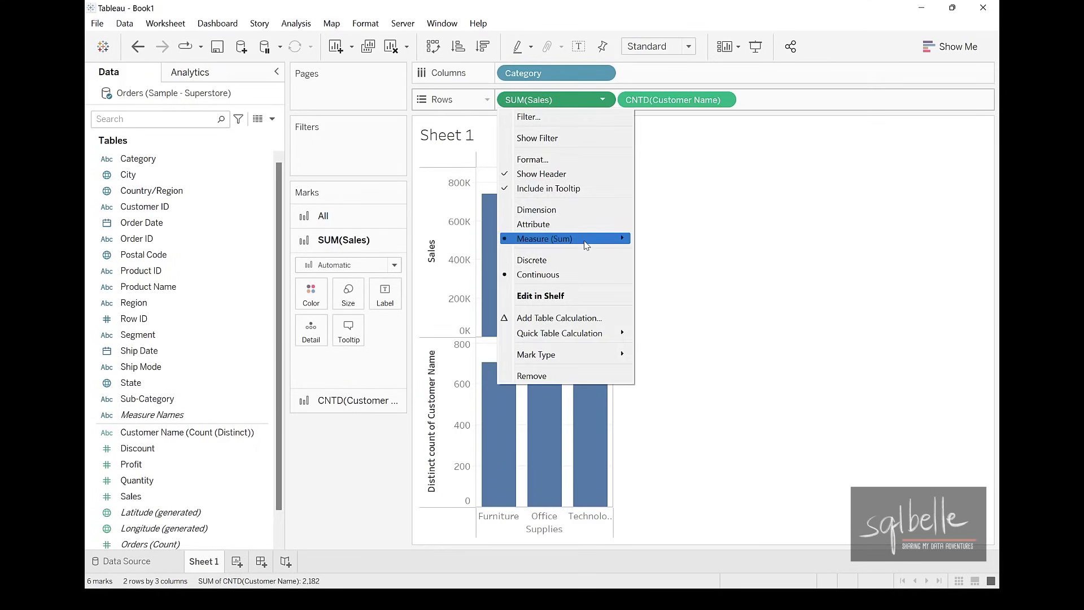
mouse_move(587, 246)
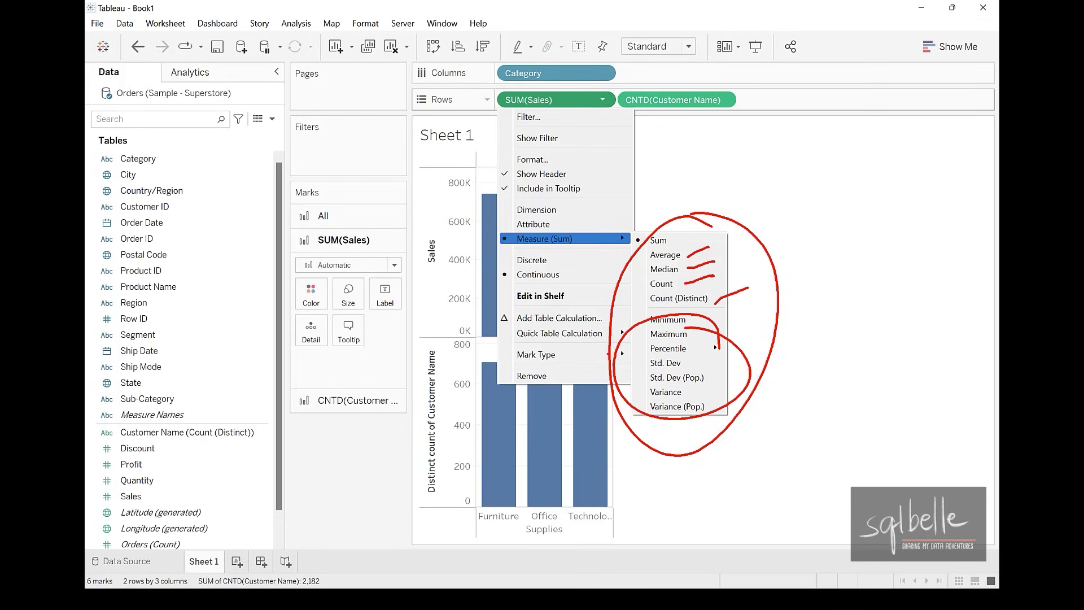
key(Escape)
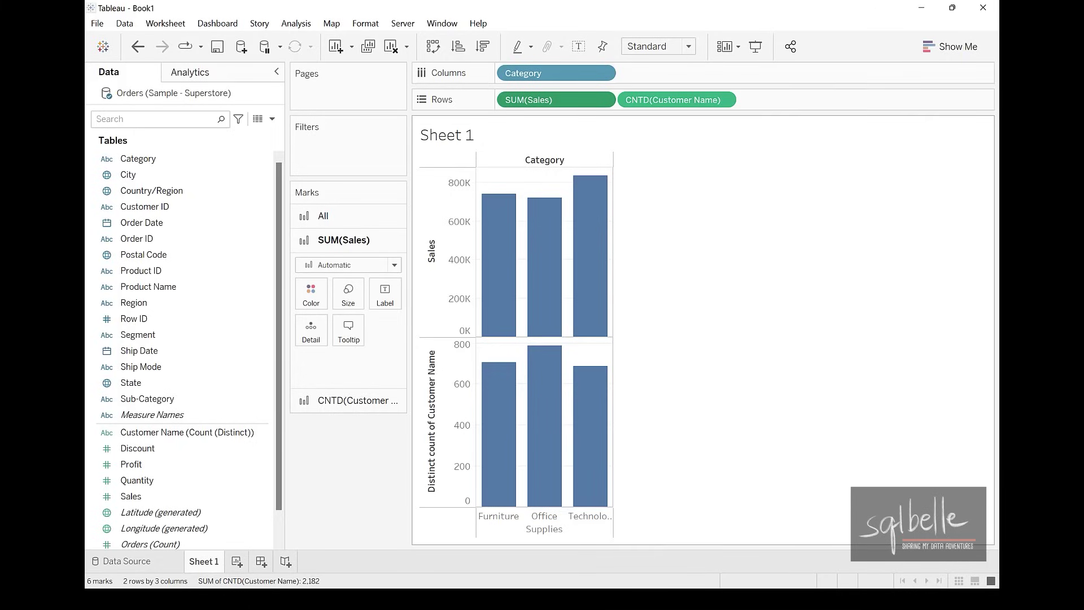
Add the sum of Discount to Rows after the distinct count of Customer Name, and remove it again
click(254, 455)
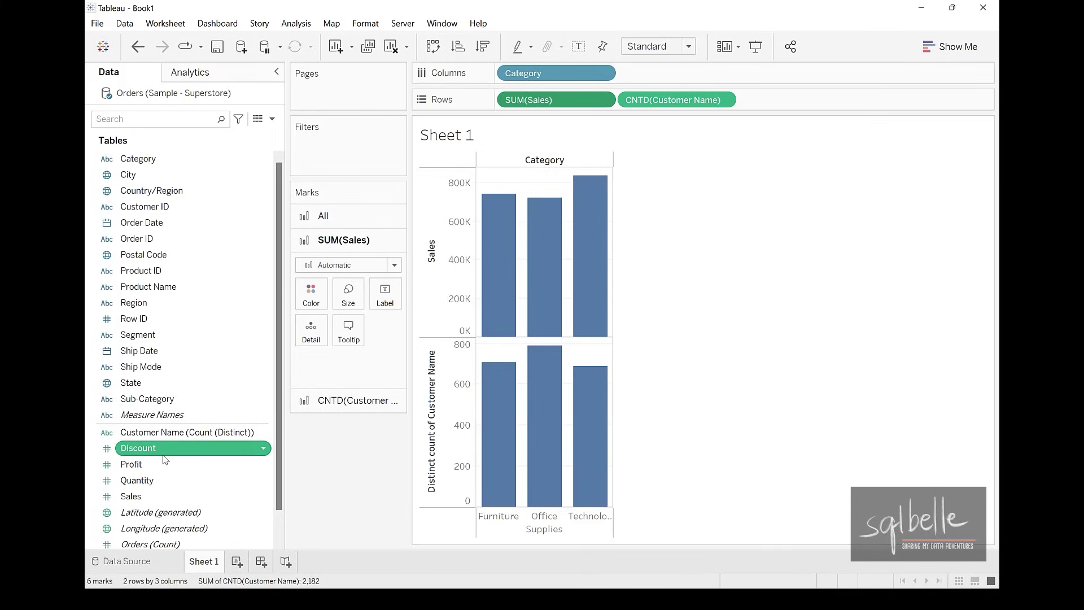
mouse_move(254, 455)
mouse_down()
mouse_move(317, 390)
mouse_move(768, 106)
mouse_up()
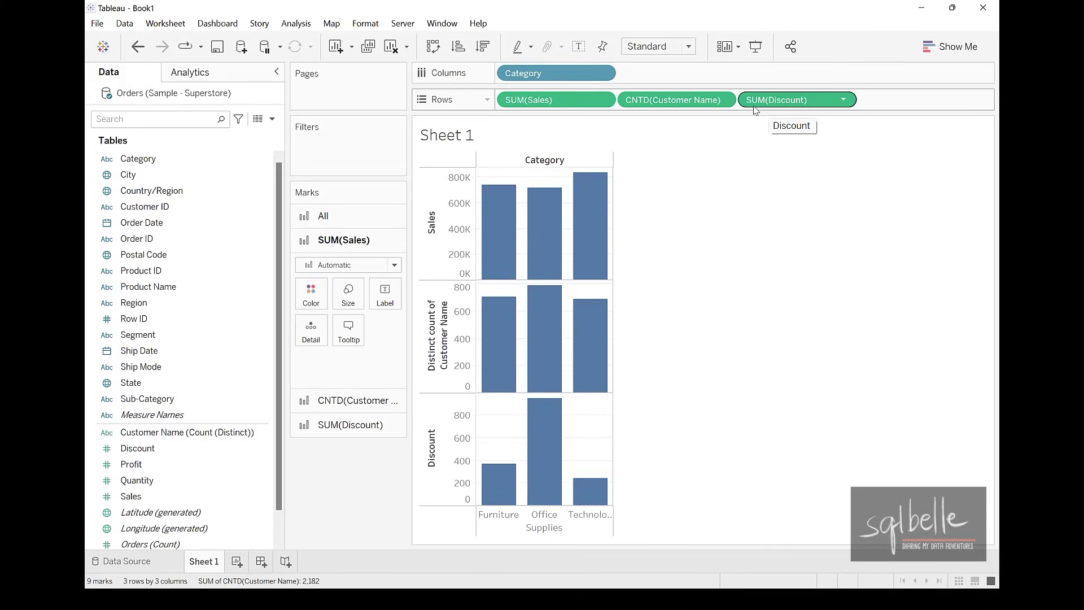
drag(765, 101, 797, 11)
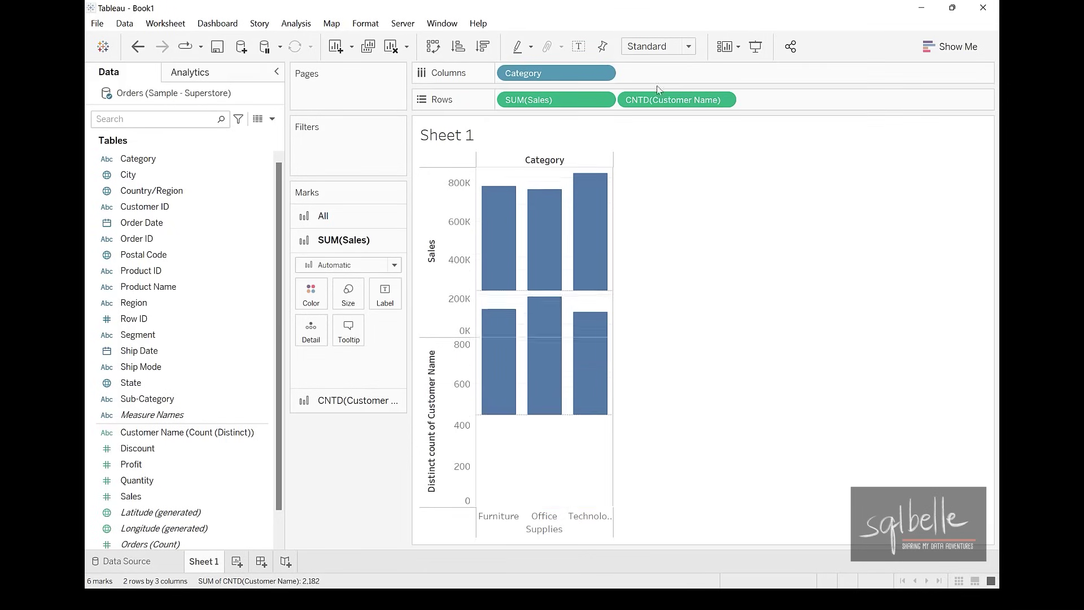
Set the default aggregation of Discount to Average and add the field to Rows after the distinct count of Customer Name
click(263, 450)
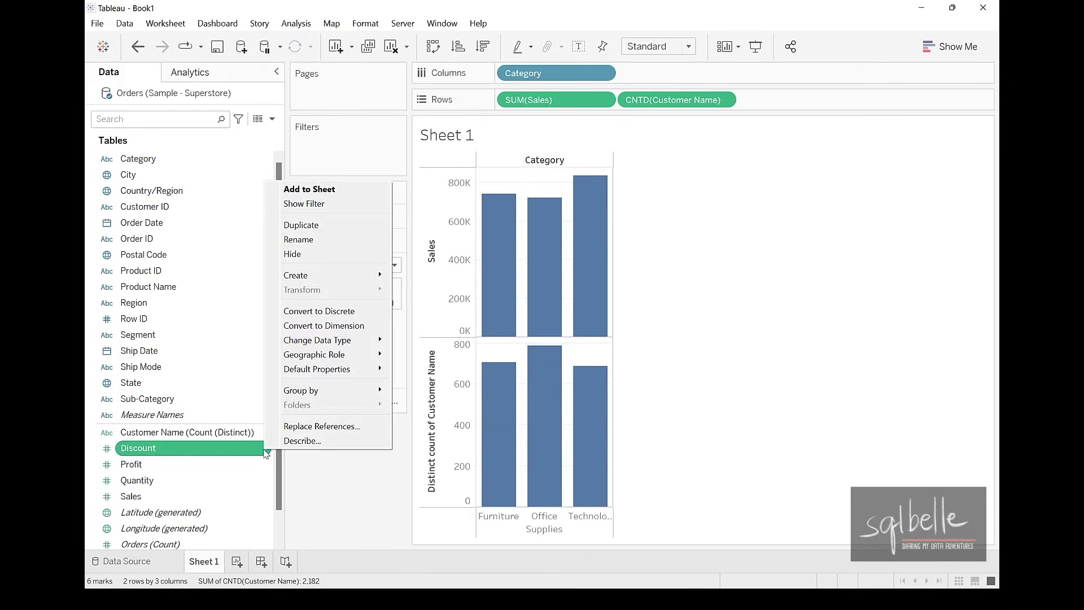
mouse_move(327, 369)
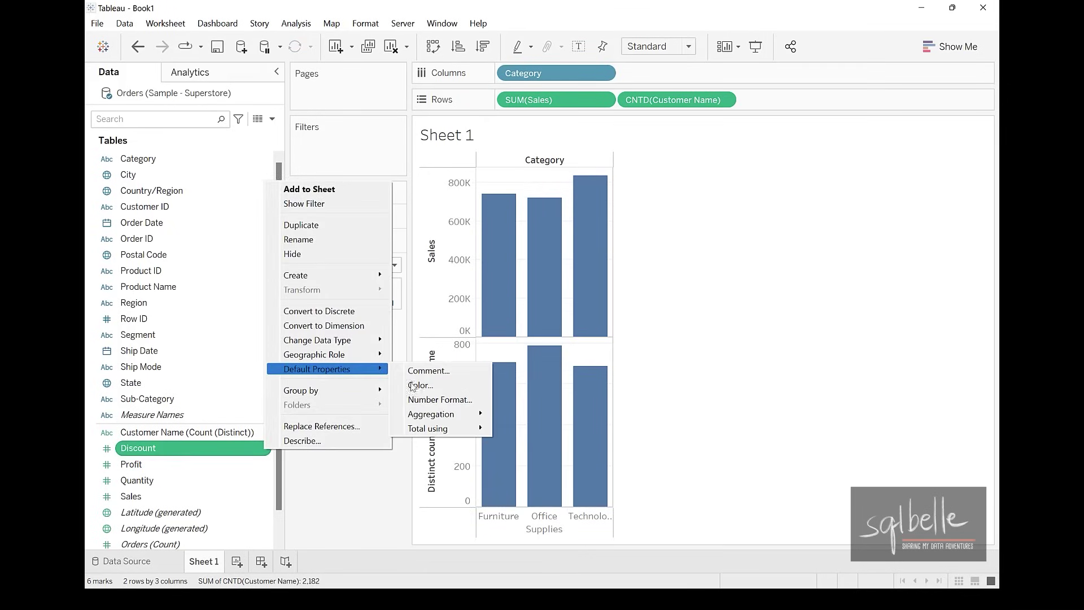
mouse_move(412, 416)
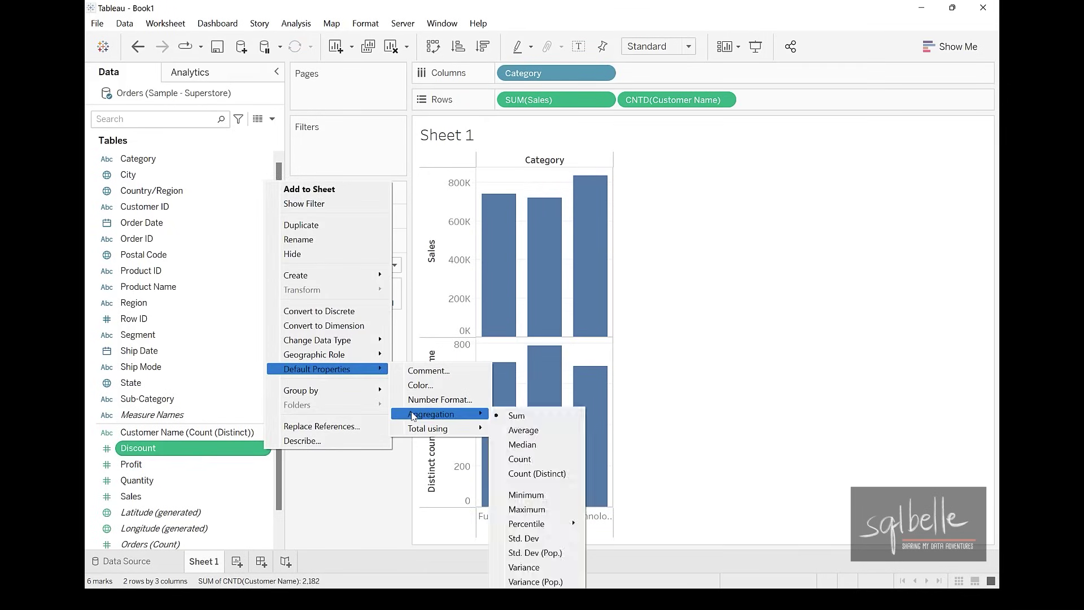
click(524, 431)
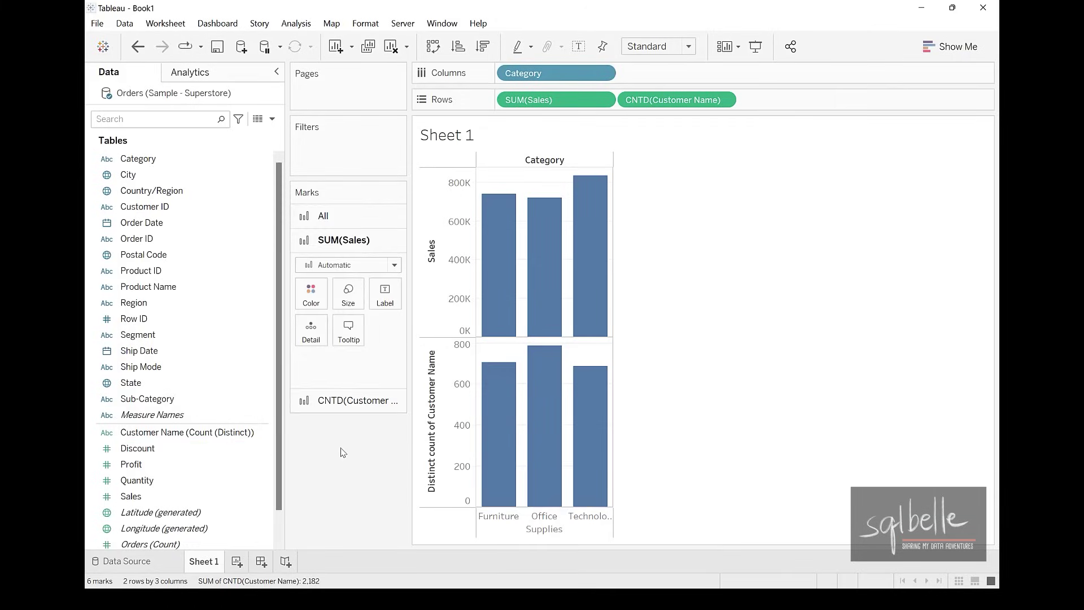
drag(137, 448, 771, 106)
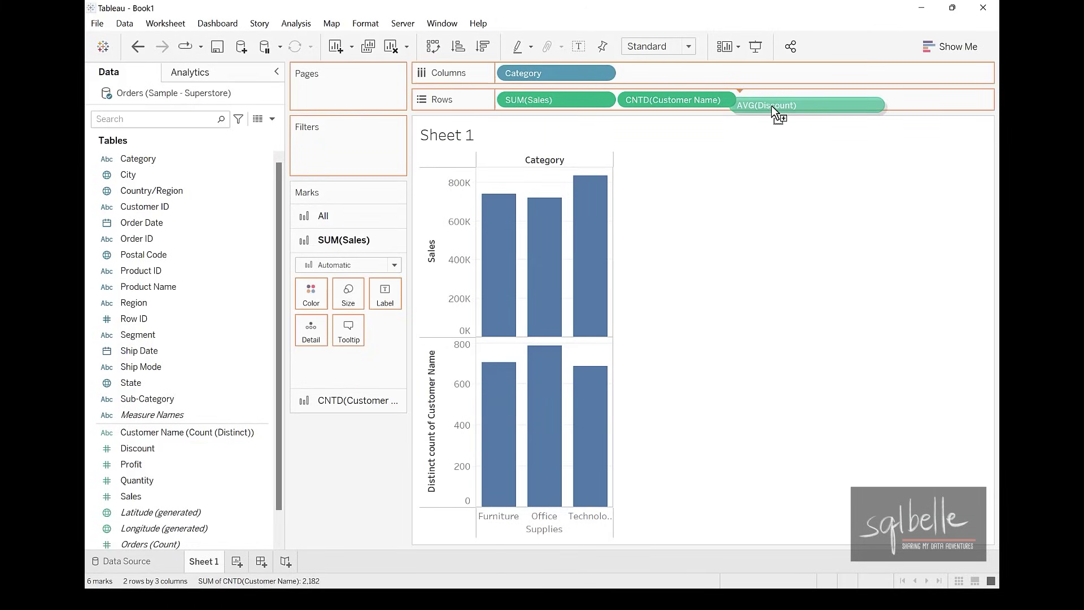
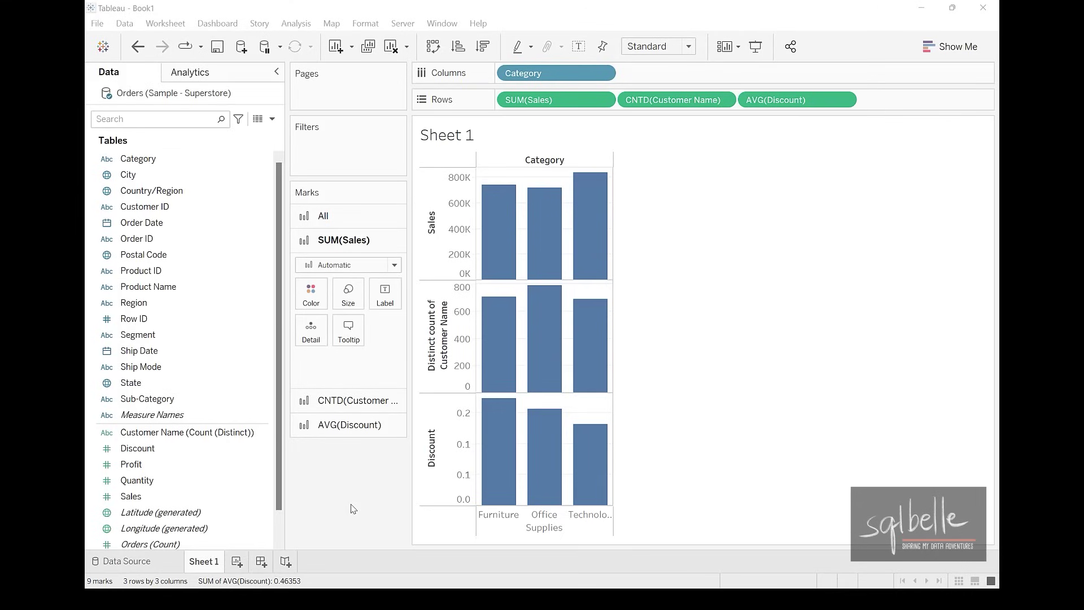
Examine the role, default aggregation and loaded domain of the Quantity field in its description, and close it
click(264, 481)
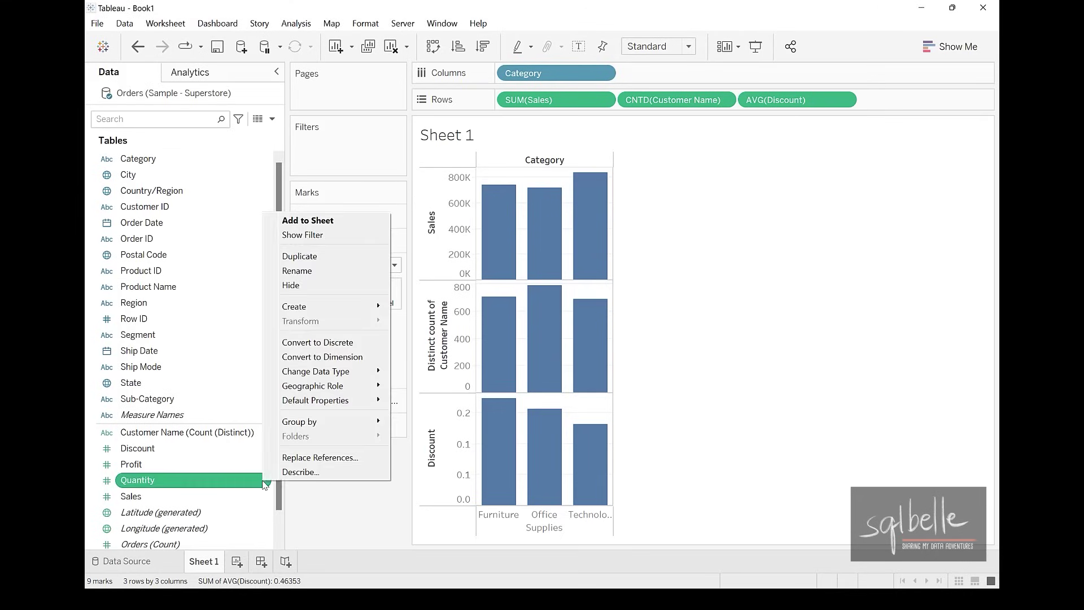
click(299, 473)
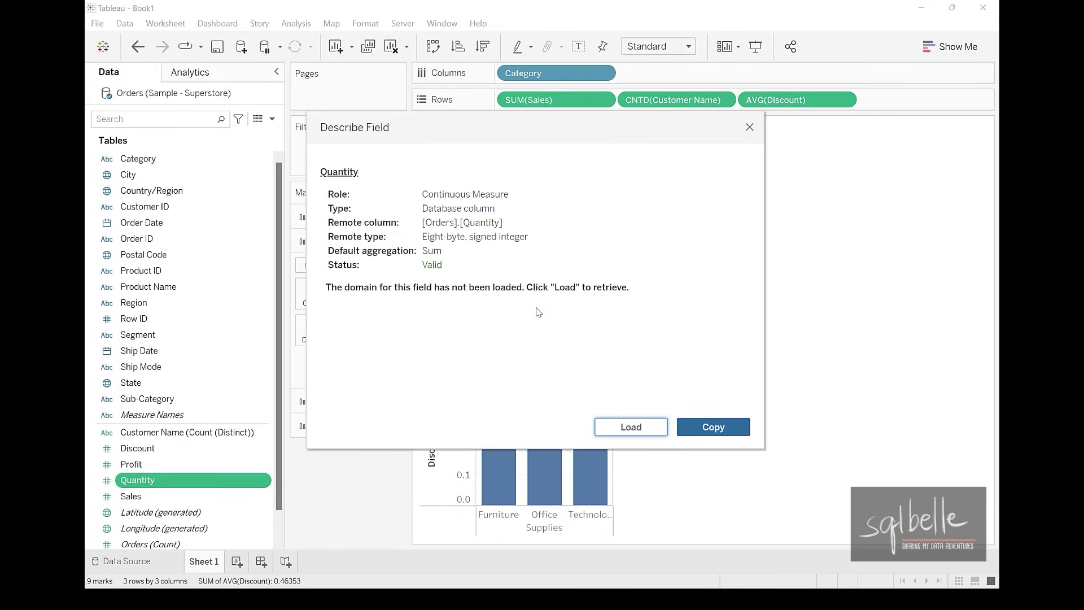
click(624, 432)
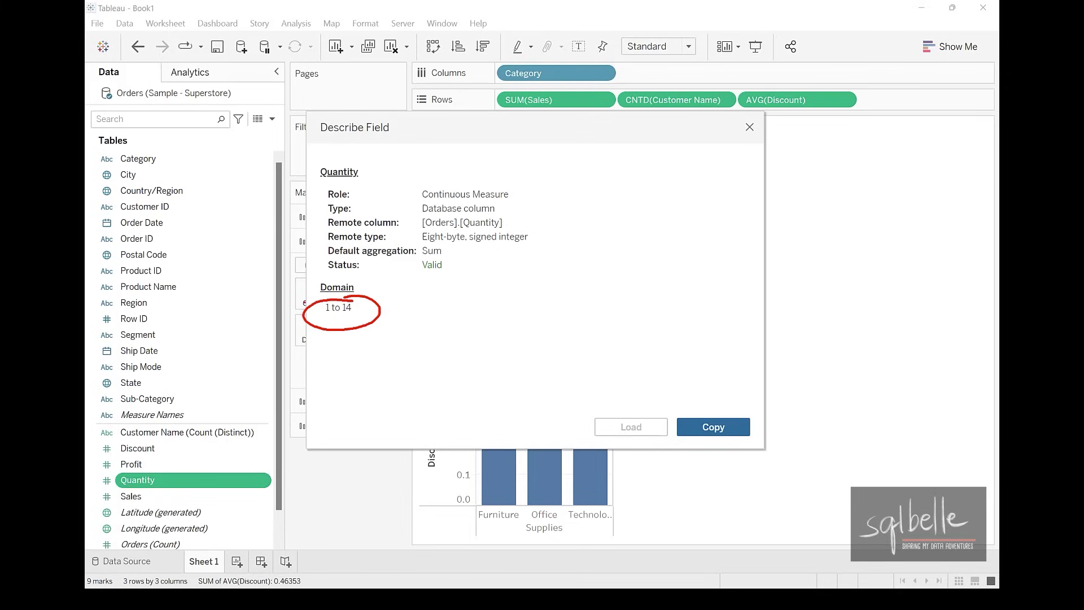
click(750, 127)
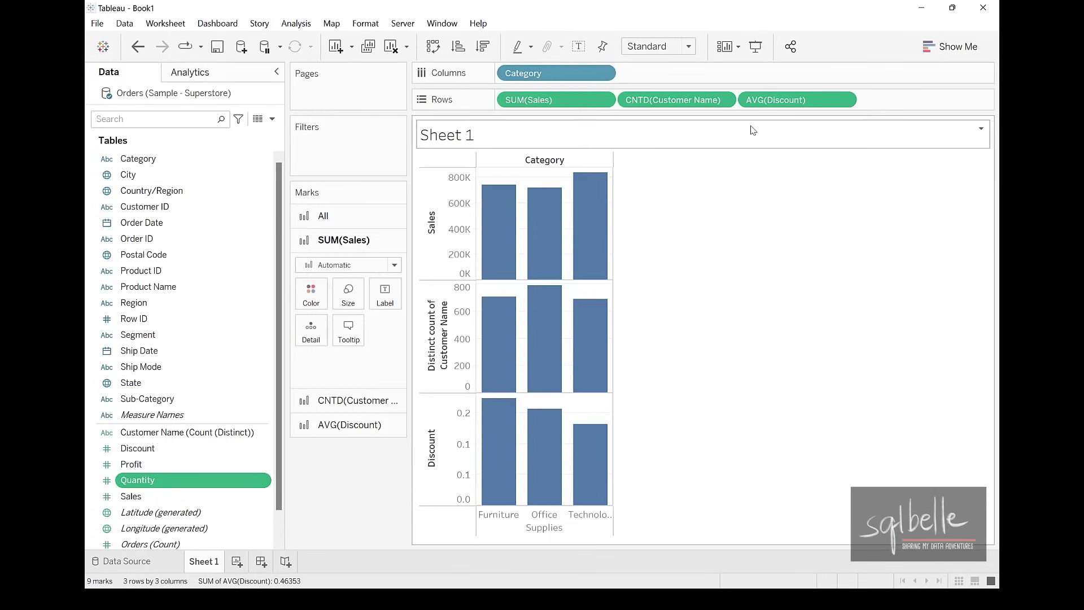
Create a new worksheet with Category on Columns and the sum of Quantity on Rows
click(237, 561)
drag(138, 158, 557, 74)
drag(156, 484, 634, 97)
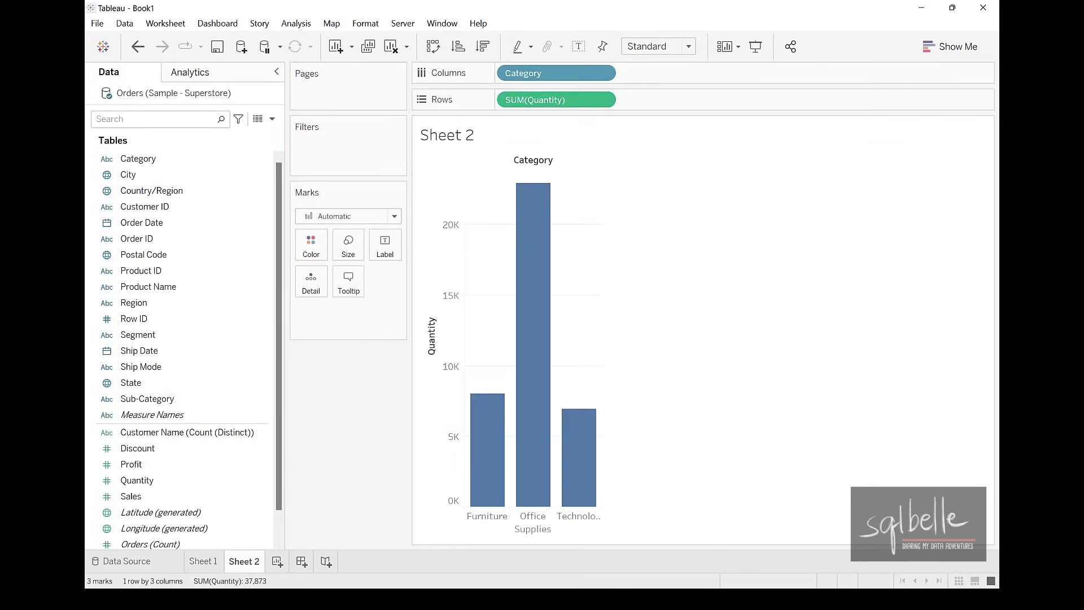
mouse_move(622, 167)
mouse_down()
mouse_move(680, 252)
mouse_move(645, 458)
mouse_up()
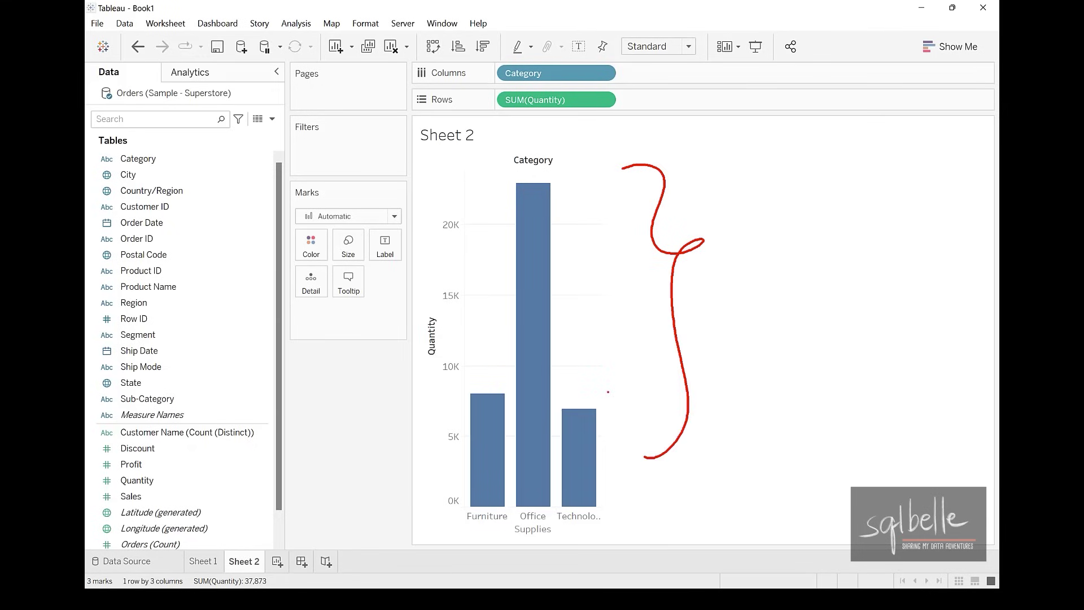
mouse_move(718, 35)
mouse_down()
mouse_move(612, 74)
mouse_move(654, 83)
mouse_up()
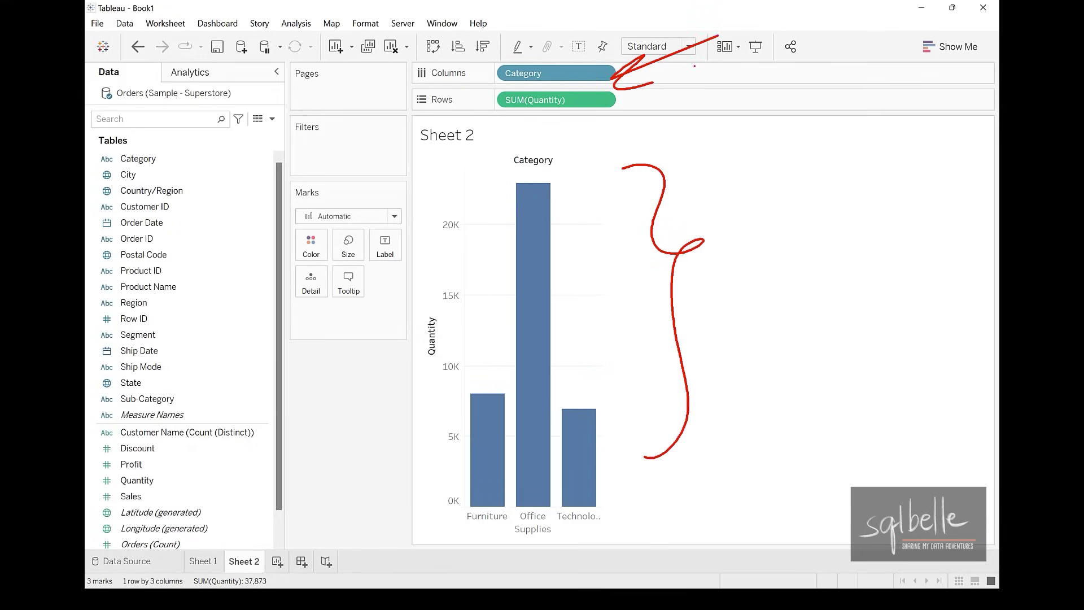
key(Escape)
Duplicate the Quantity measure and convert the copy to a dimension
click(182, 486)
right_click(182, 486)
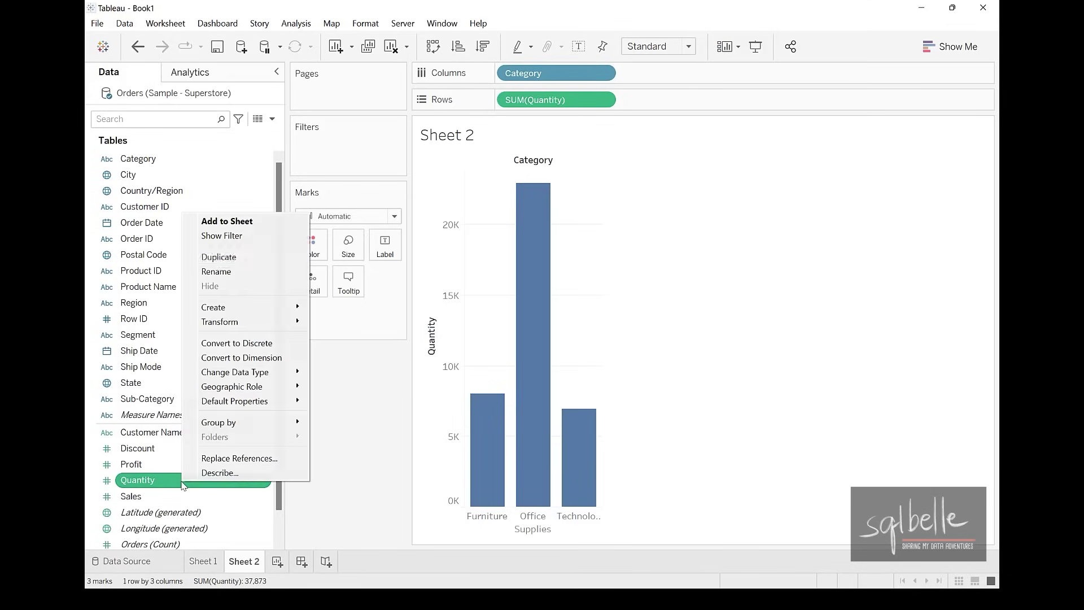
click(233, 254)
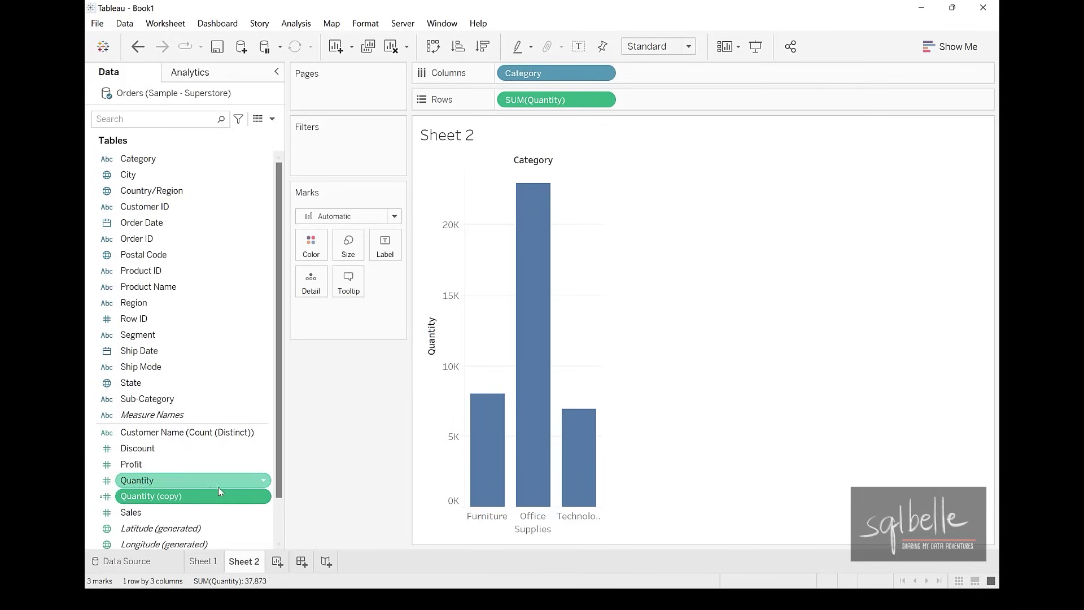
drag(202, 497, 198, 302)
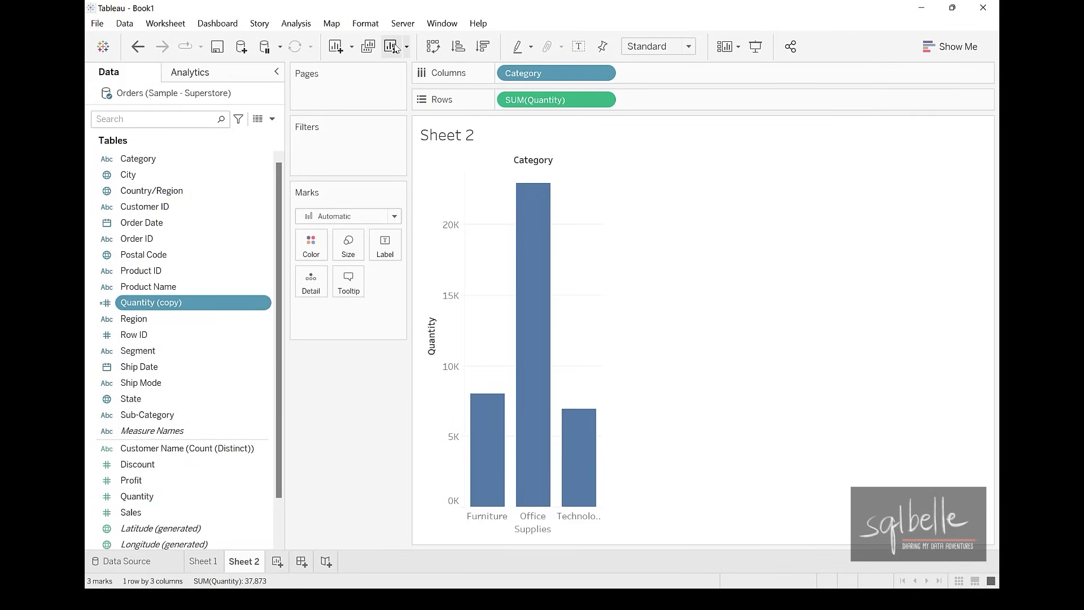
Clear the sheet and chart the sum of Profit on Columns against the Quantity (copy) dimension on Rows
click(393, 47)
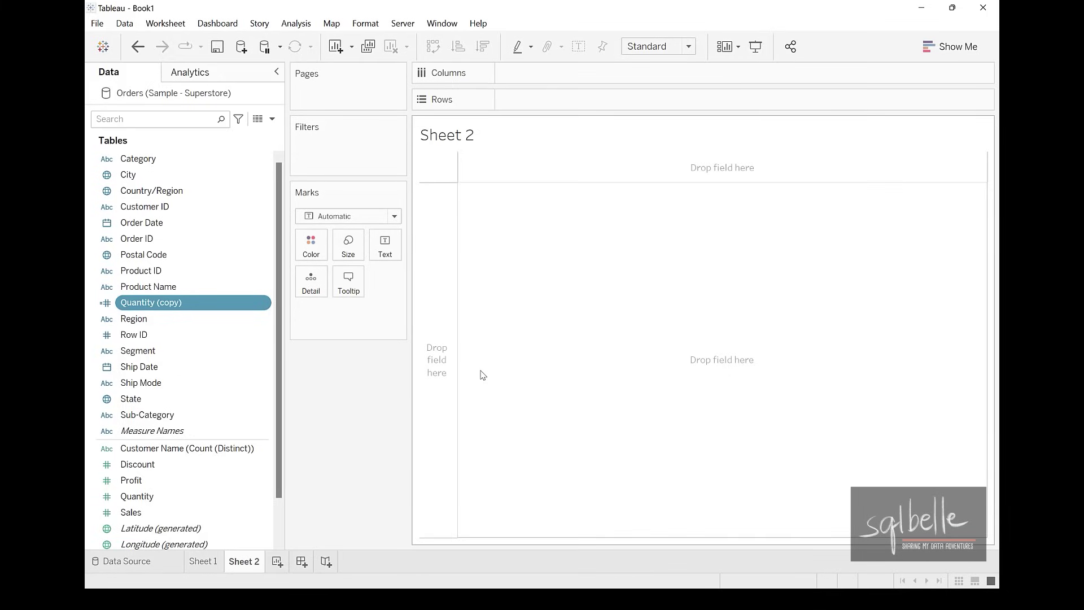
drag(151, 302, 639, 100)
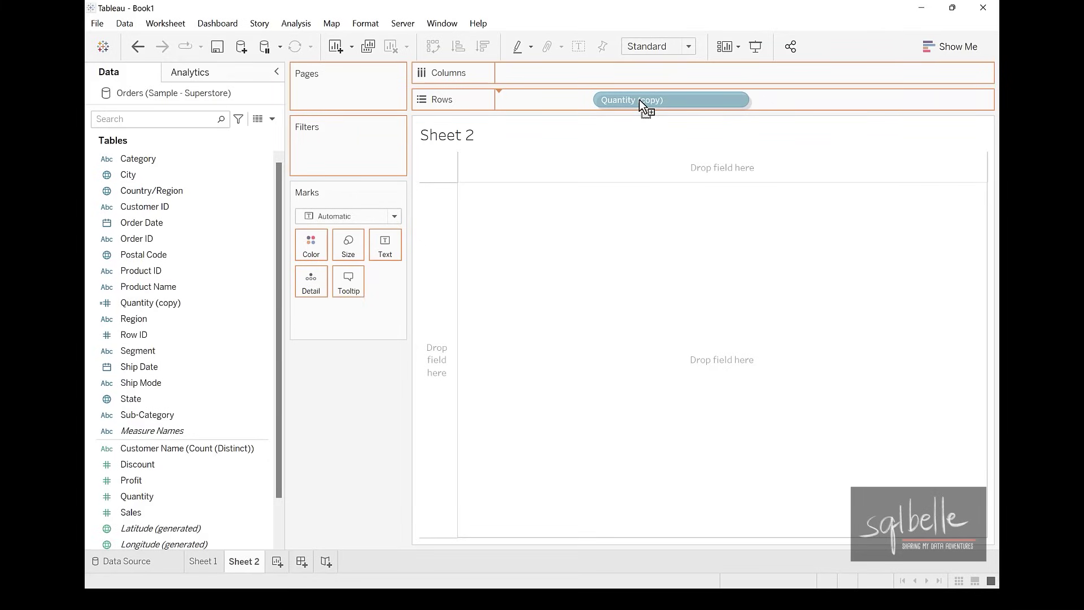
drag(640, 99, 639, 99)
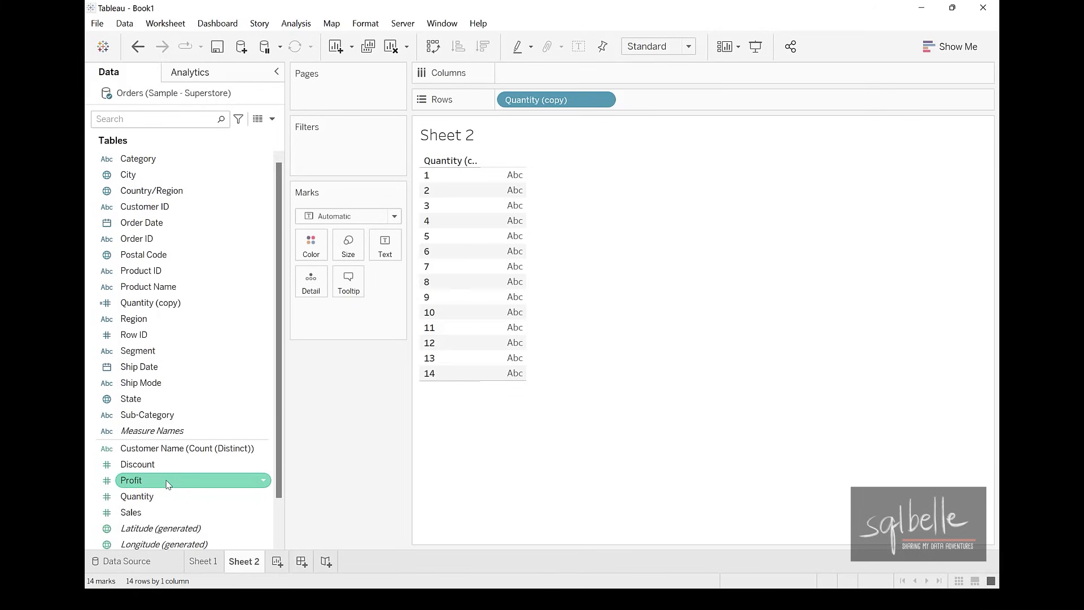
drag(168, 485, 553, 76)
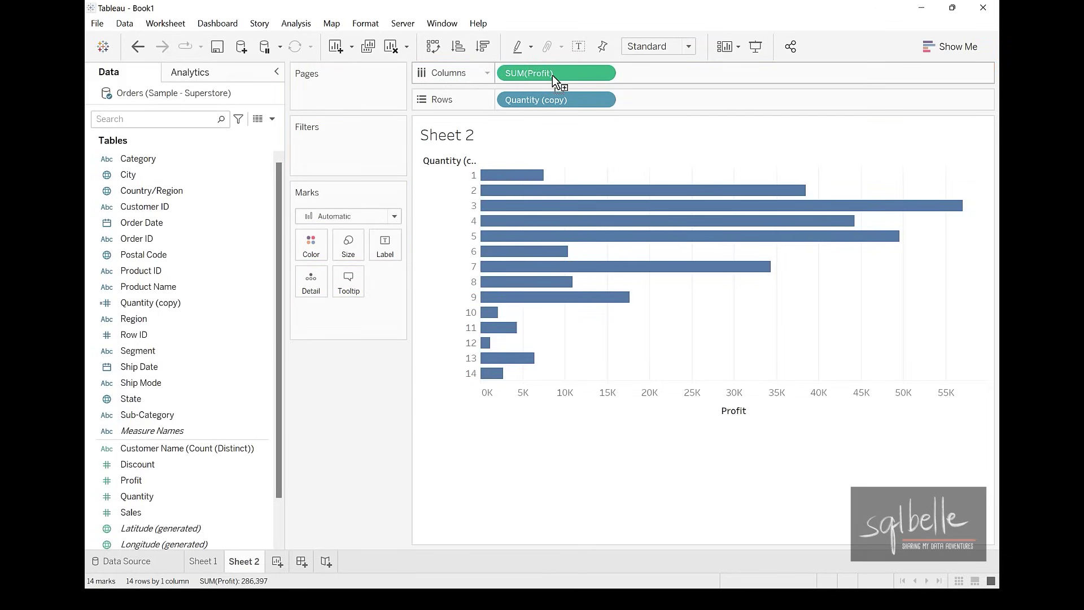
key(ctrl+2)
mouse_move(157, 285)
mouse_down()
mouse_move(182, 295)
mouse_move(170, 279)
mouse_up()
drag(154, 491, 182, 497)
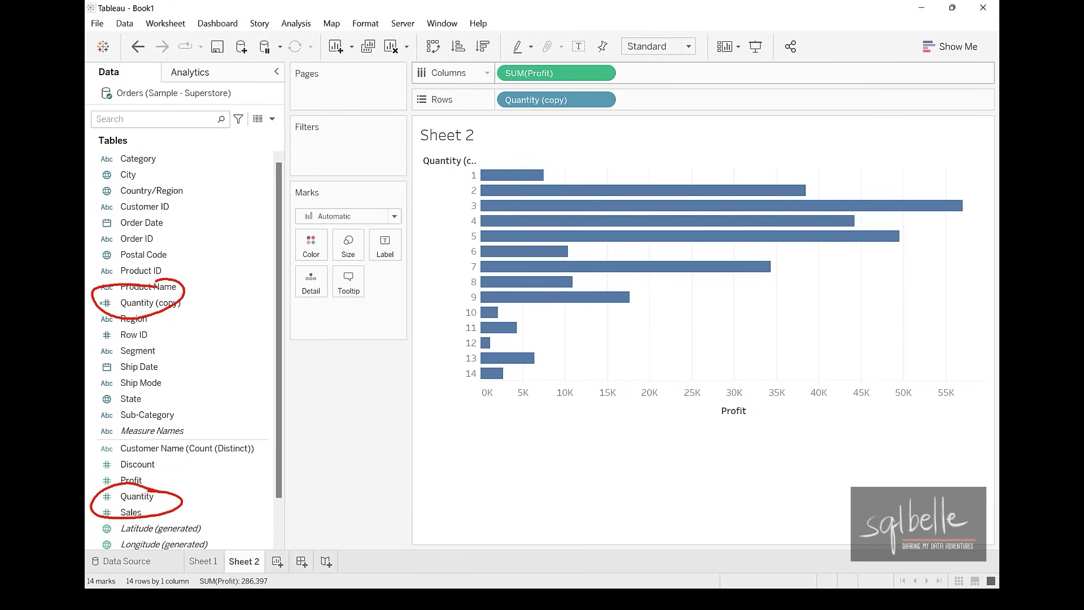
mouse_move(307, 417)
mouse_down()
mouse_move(261, 417)
mouse_move(161, 480)
mouse_up()
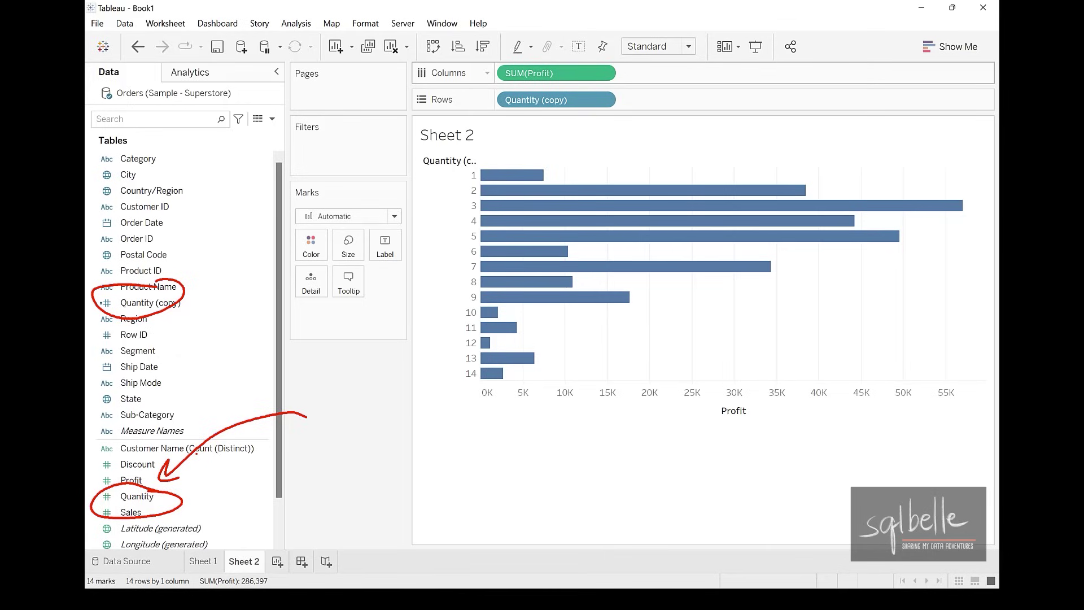
mouse_move(294, 213)
mouse_down()
mouse_move(183, 280)
mouse_move(223, 259)
mouse_up()
mouse_move(263, 274)
mouse_down()
mouse_move(363, 221)
mouse_move(465, 215)
mouse_up()
drag(441, 206, 440, 242)
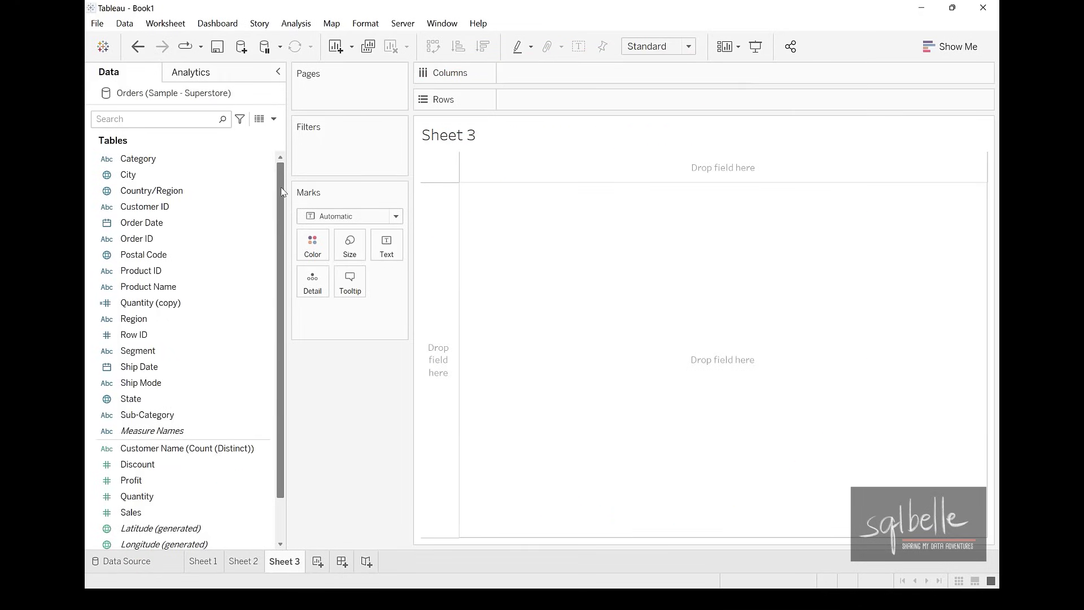
right_click(267, 160)
click(315, 419)
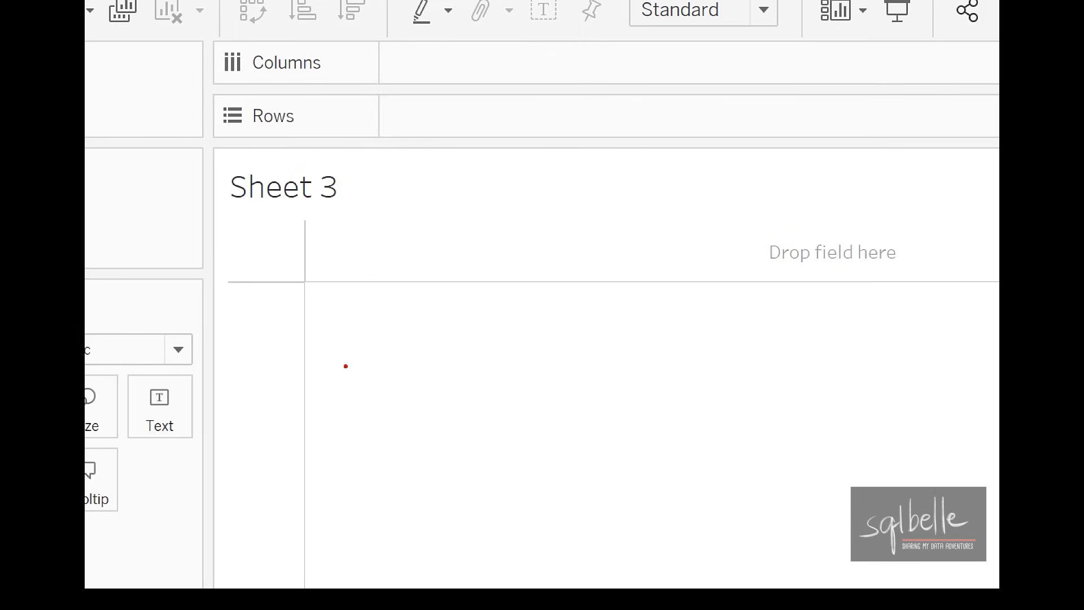
drag(202, 40, 210, 152)
mouse_move(193, 38)
mouse_down()
mouse_move(255, 35)
mouse_move(197, 149)
mouse_up()
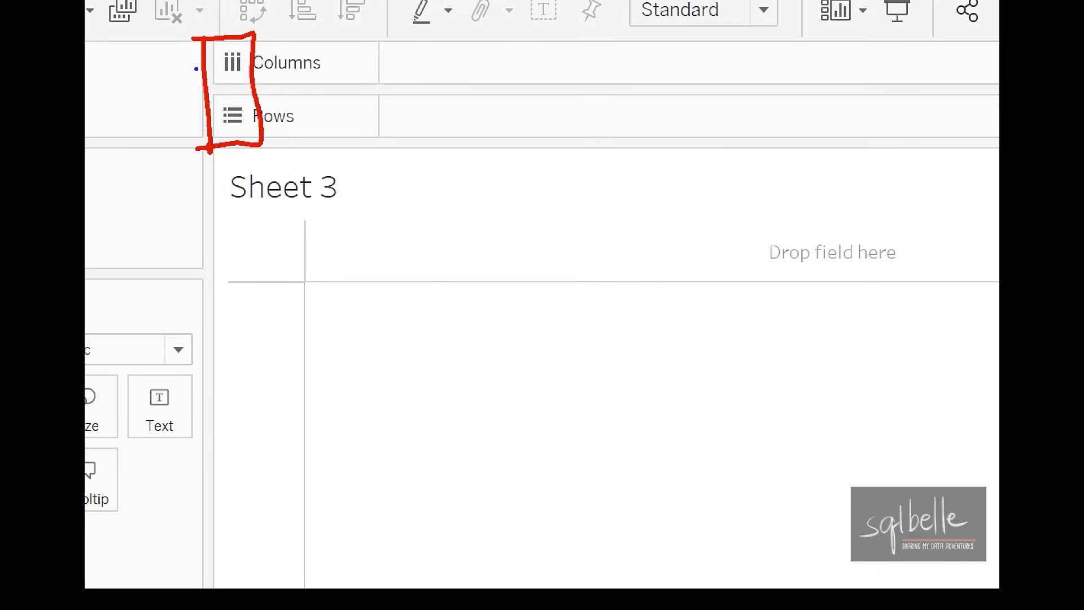
mouse_move(206, 65)
mouse_down()
mouse_move(250, 65)
mouse_move(251, 39)
mouse_move(231, 41)
mouse_move(208, 70)
mouse_up()
mouse_move(422, 40)
mouse_down()
mouse_move(415, 74)
mouse_move(449, 74)
mouse_move(420, 41)
mouse_up()
mouse_move(473, 39)
mouse_down()
mouse_move(469, 78)
mouse_move(476, 34)
mouse_up()
mouse_move(546, 37)
mouse_down()
mouse_move(546, 69)
mouse_move(546, 32)
mouse_up()
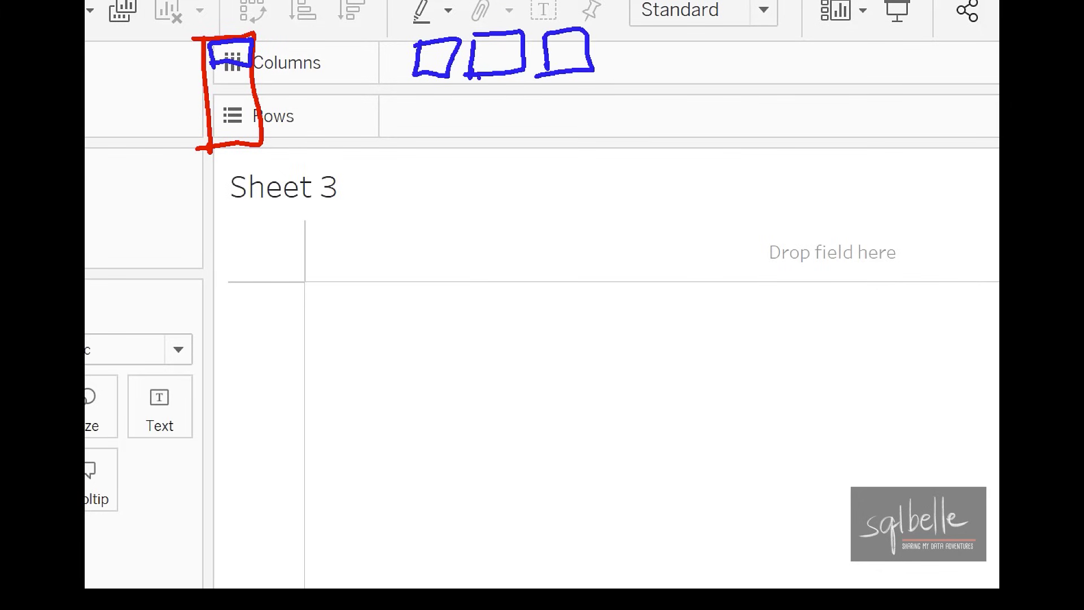
mouse_move(323, 131)
mouse_down()
mouse_move(321, 96)
mouse_move(357, 135)
mouse_move(323, 136)
mouse_up()
mouse_move(328, 181)
mouse_down()
mouse_move(326, 149)
mouse_move(353, 187)
mouse_move(326, 184)
mouse_up()
mouse_move(331, 207)
mouse_down()
mouse_move(333, 238)
mouse_move(321, 216)
mouse_up()
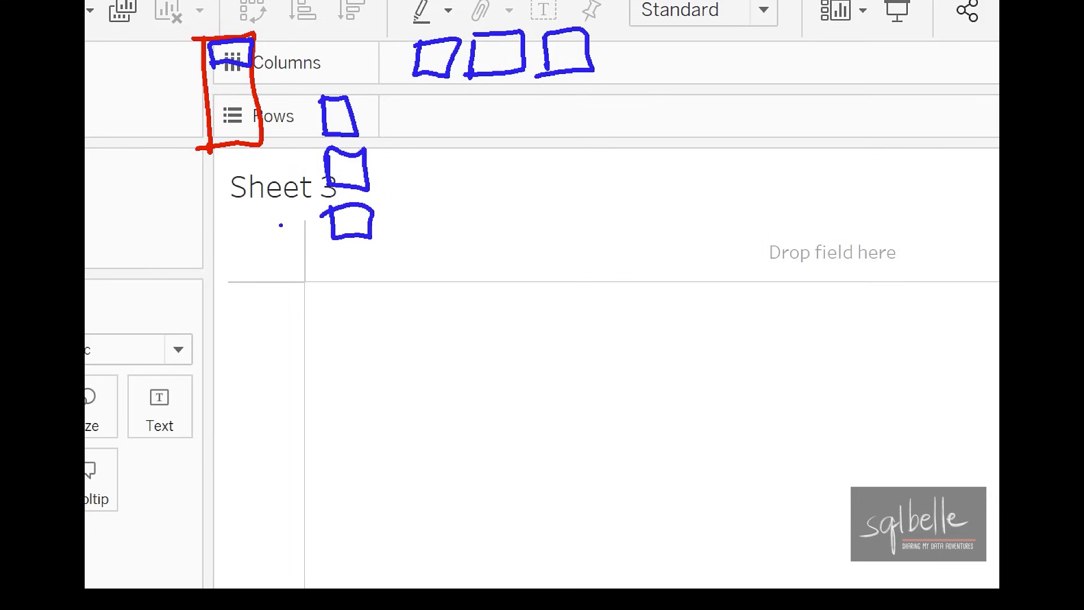
drag(623, 63, 888, 55)
drag(888, 55, 857, 71)
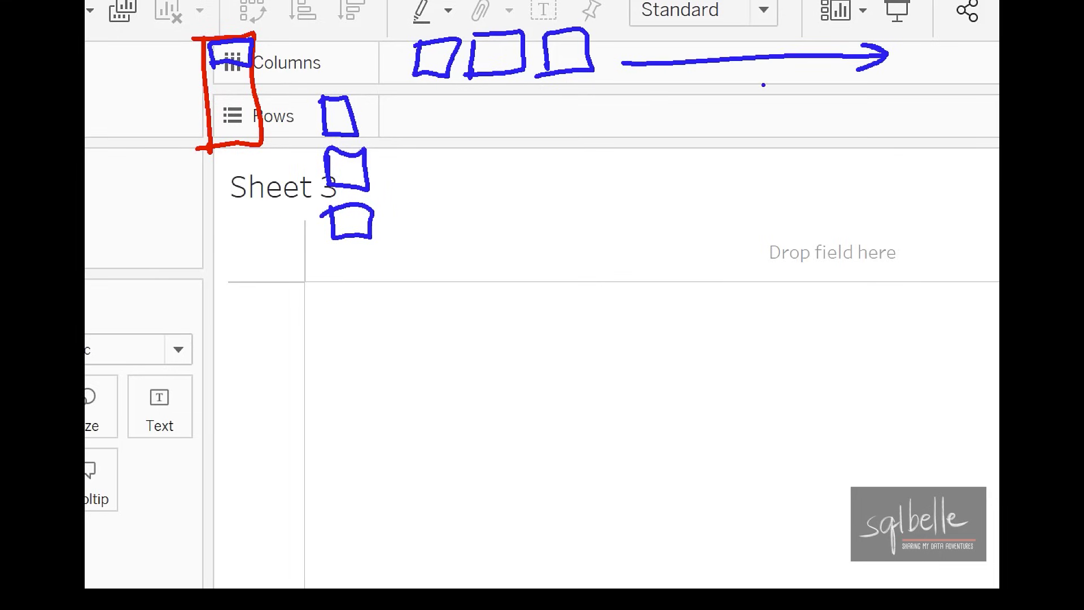
mouse_move(393, 99)
mouse_down()
mouse_move(404, 240)
mouse_move(427, 202)
mouse_up()
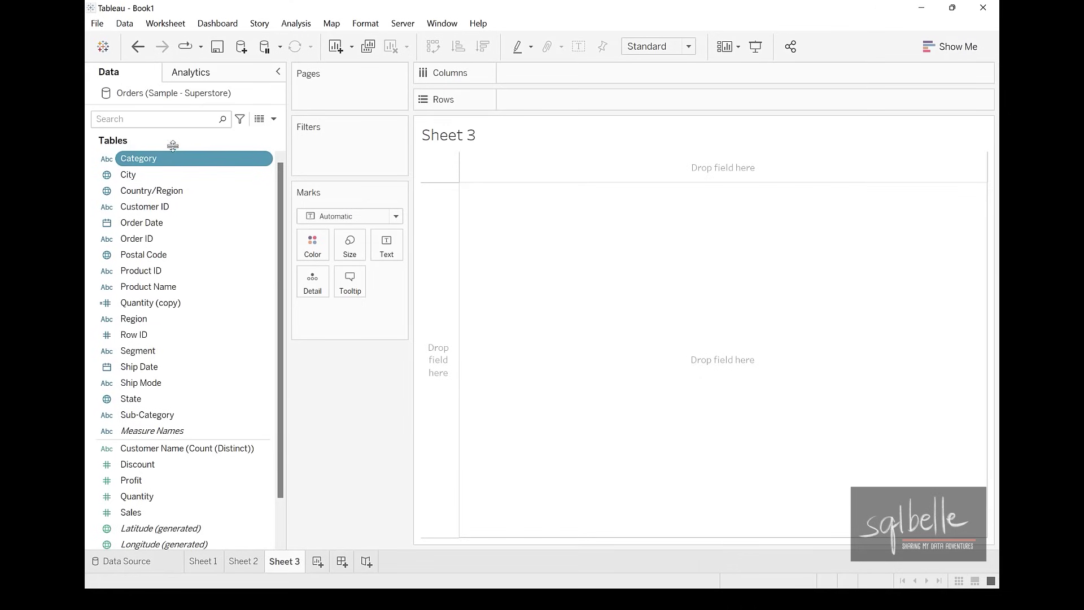
Add the Category dimension to Columns on the empty sheet and move it to Rows
drag(165, 162, 599, 75)
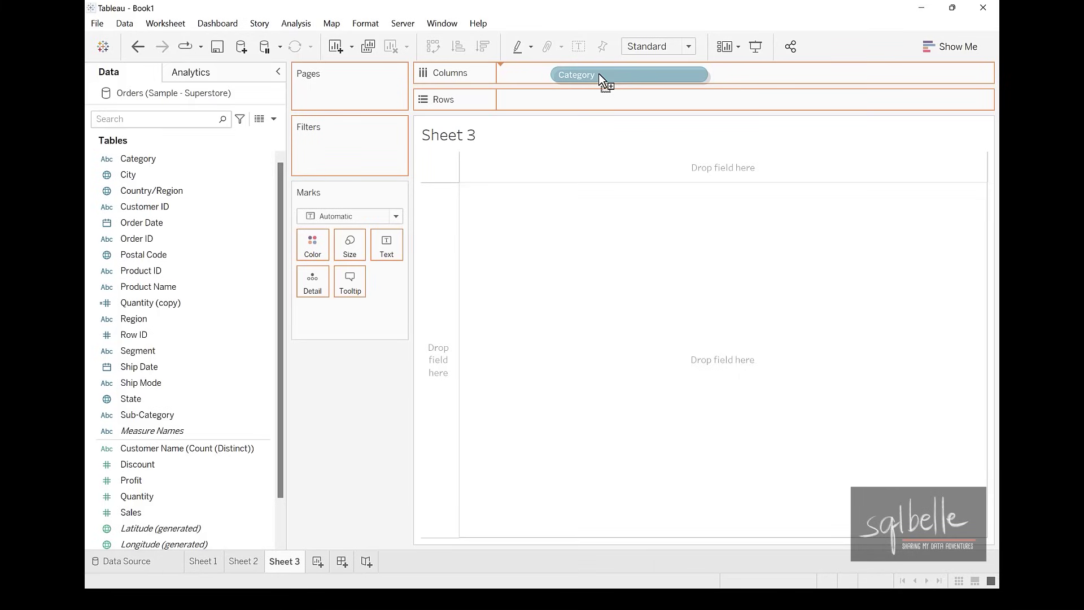
drag(598, 74, 599, 73)
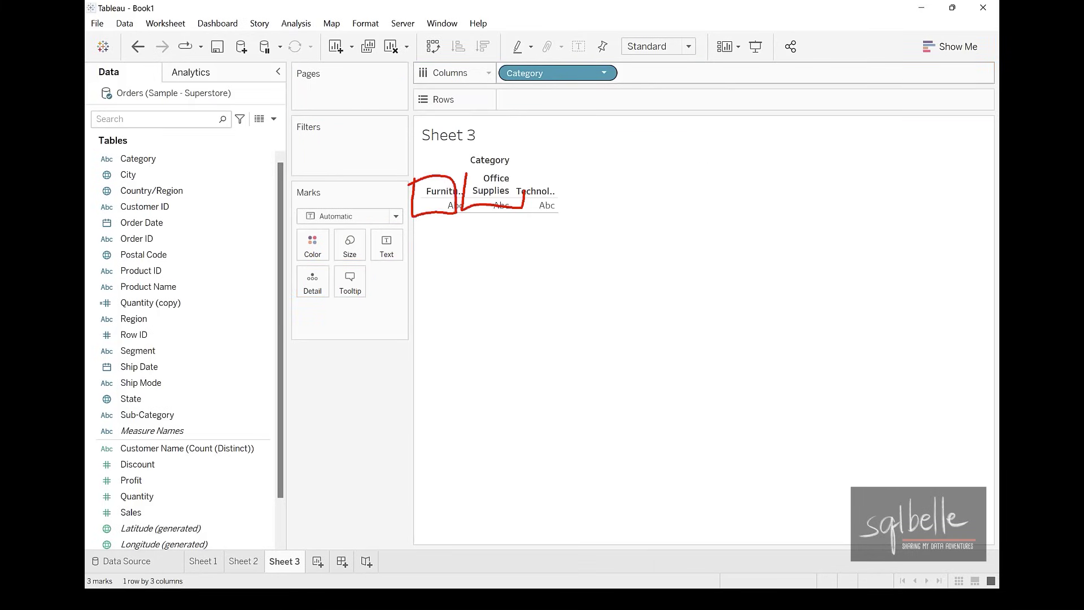
drag(555, 80, 553, 101)
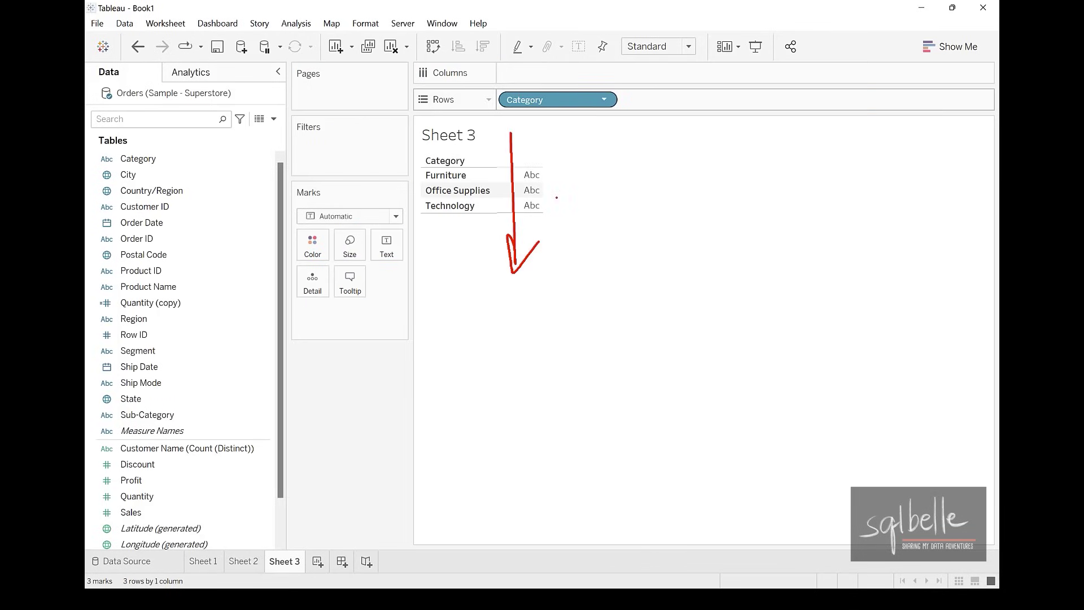
Remove Category from Rows and place the sum of Sales on Columns
mouse_move(425, 164)
mouse_down()
mouse_move(472, 183)
mouse_move(462, 166)
mouse_move(433, 201)
mouse_move(488, 195)
mouse_move(449, 181)
mouse_move(429, 197)
mouse_move(437, 218)
mouse_move(492, 205)
mouse_up()
key(Escape)
drag(557, 100, 352, 435)
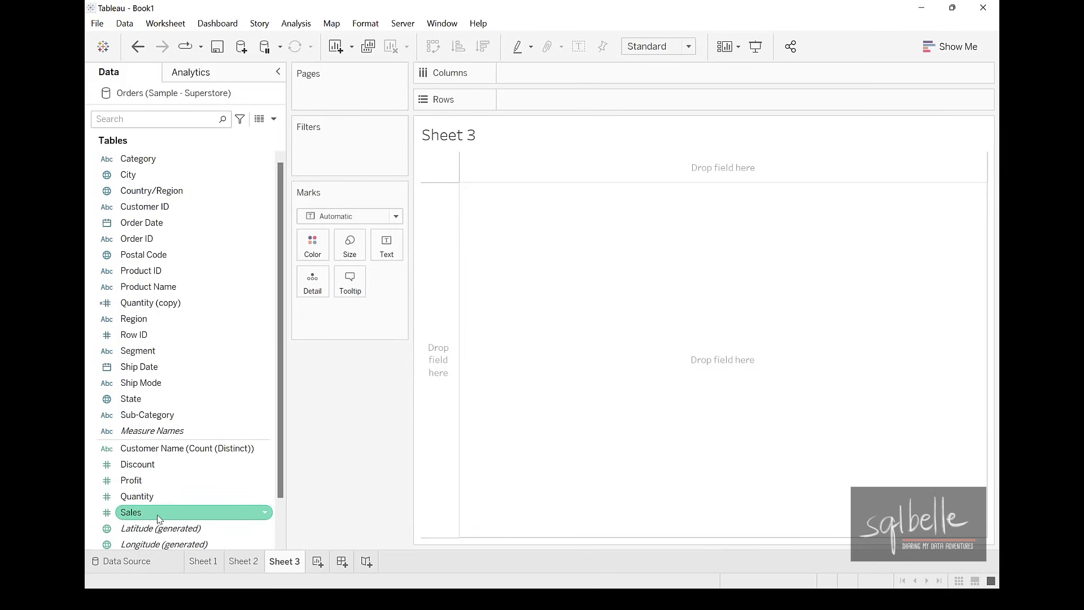
drag(158, 518, 581, 69)
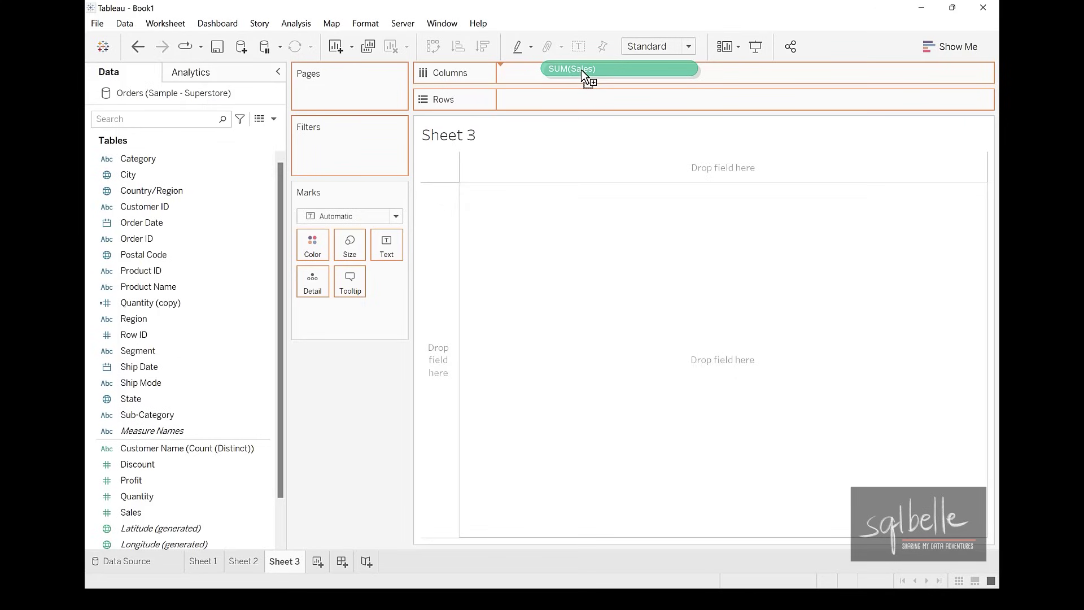
drag(581, 70, 582, 70)
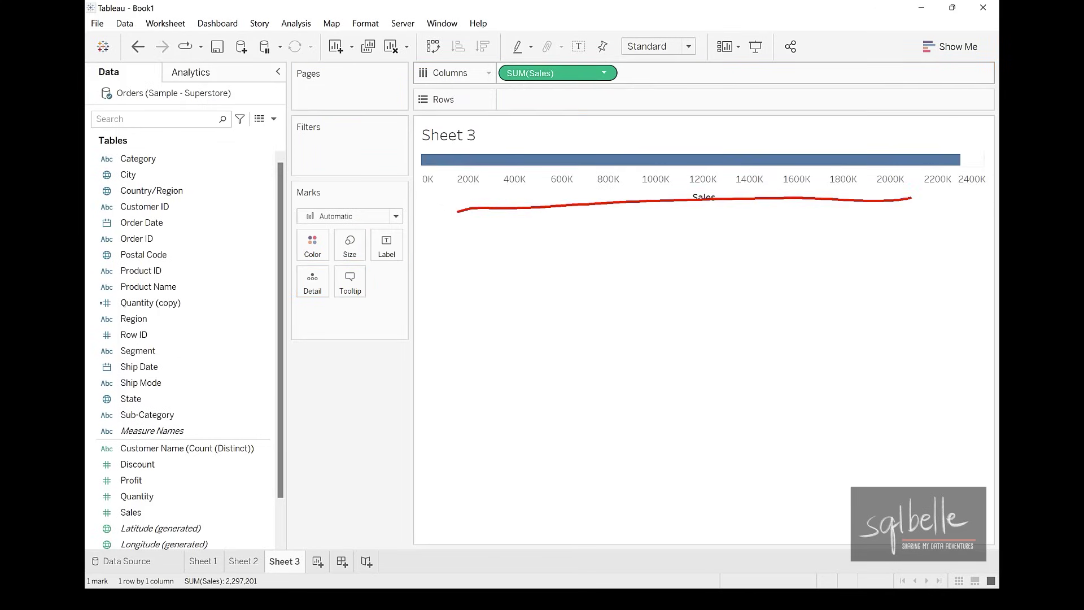
key(Escape)
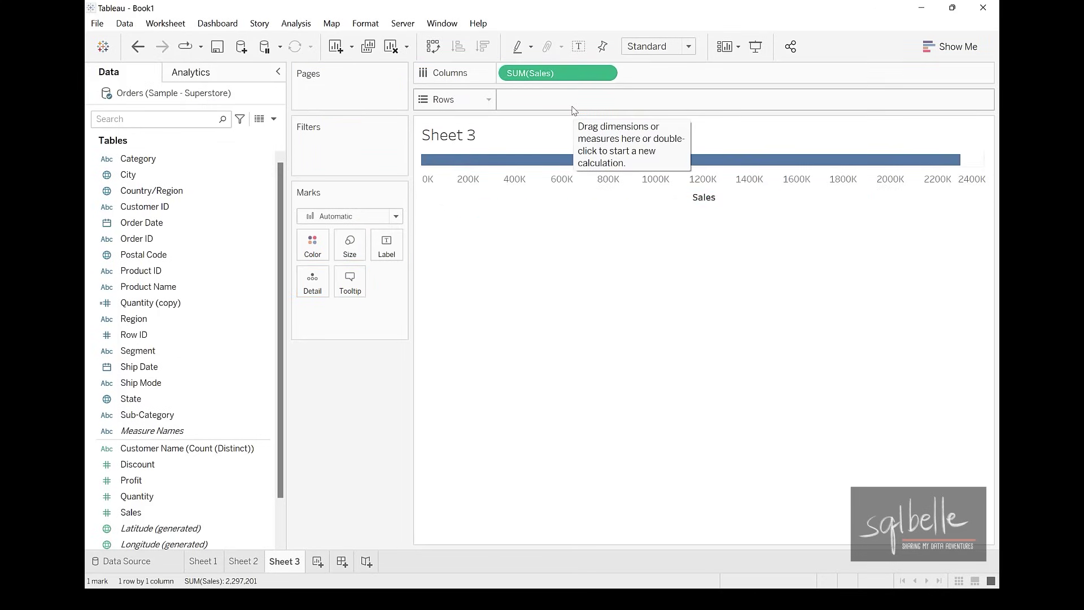
Move the sum of Sales to Rows and add Category and the year of Order Date to Columns
drag(543, 73, 541, 96)
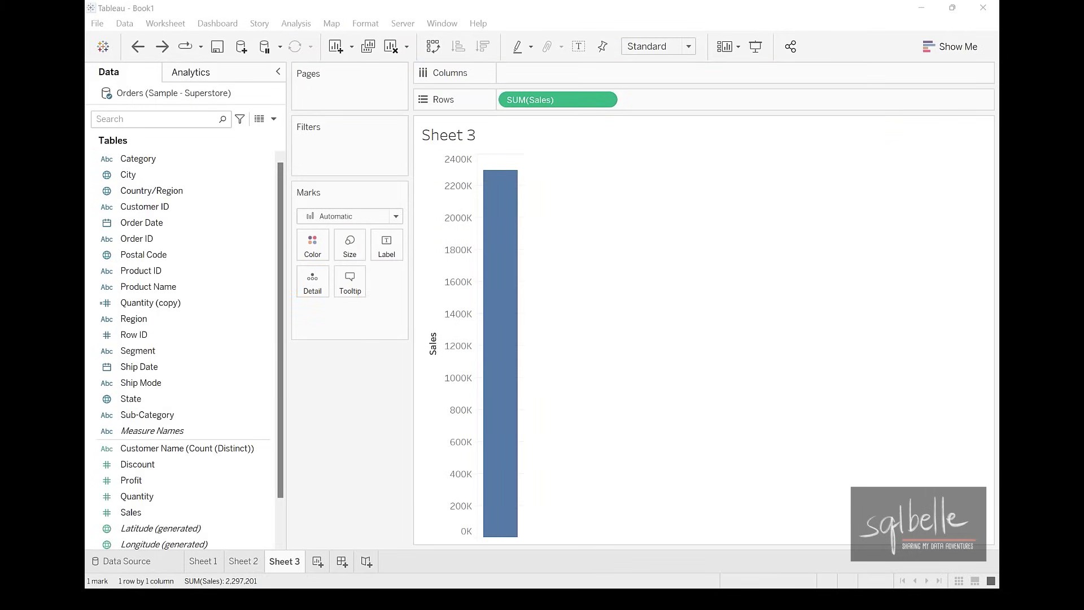
drag(170, 162, 525, 69)
drag(141, 222, 666, 85)
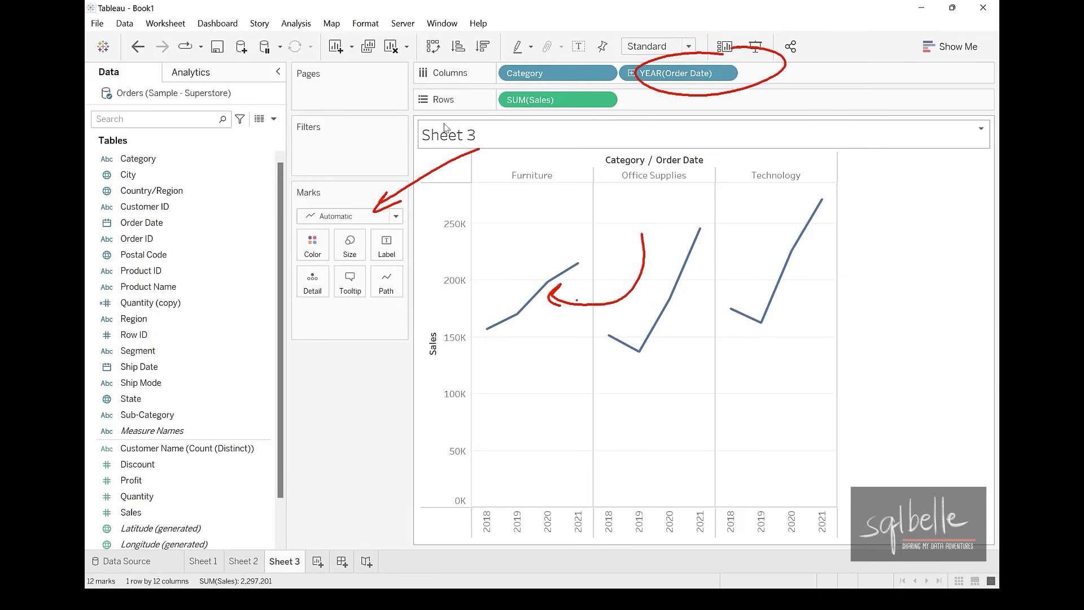
Change the chart's mark type to Bar
click(396, 217)
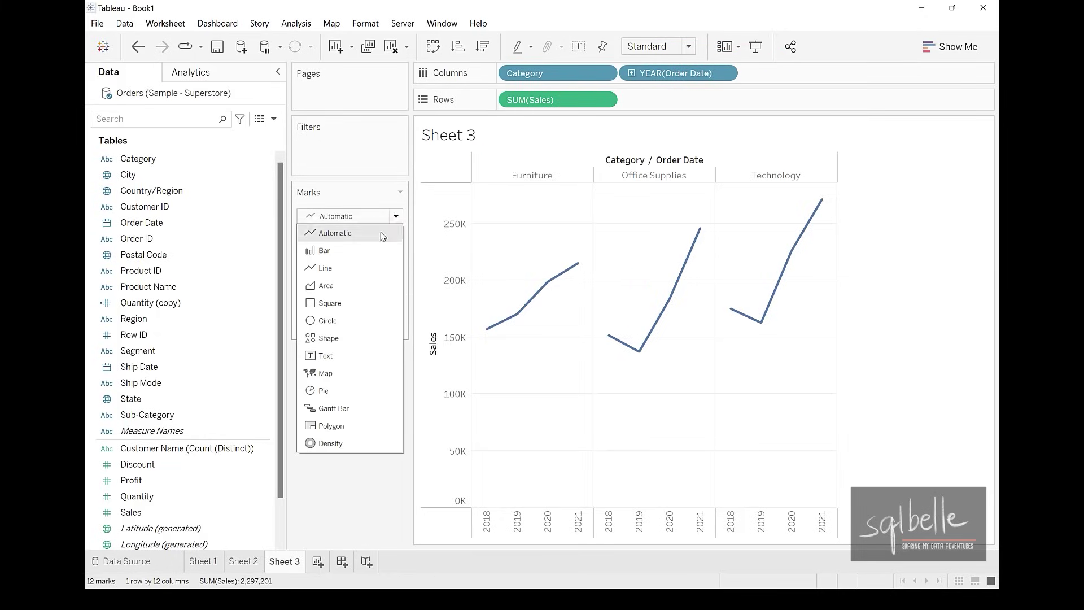
click(374, 250)
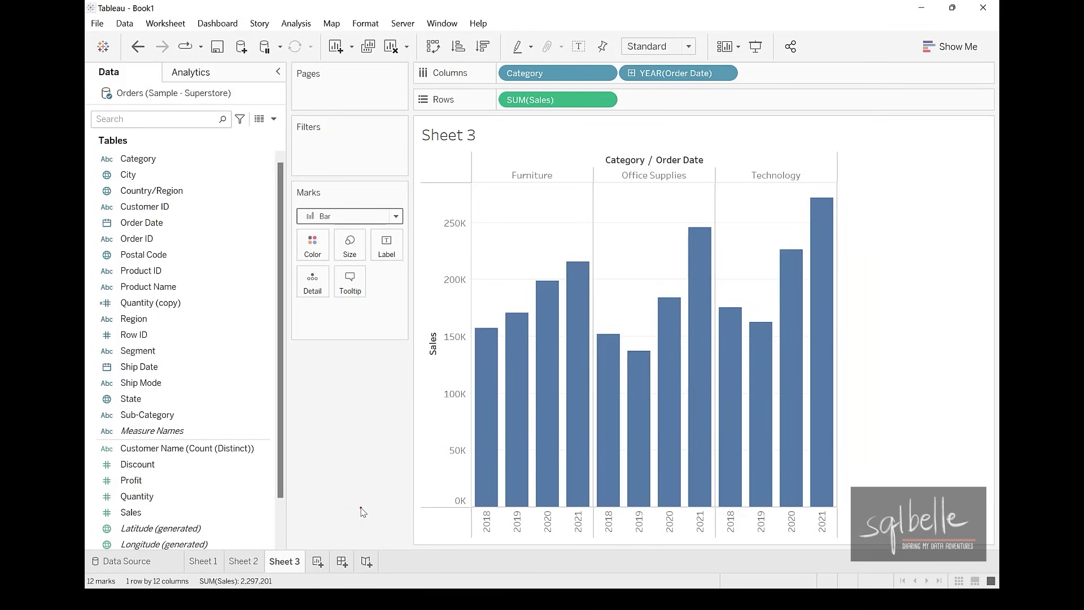
mouse_move(515, 50)
mouse_down()
mouse_move(586, 84)
mouse_move(521, 64)
mouse_up()
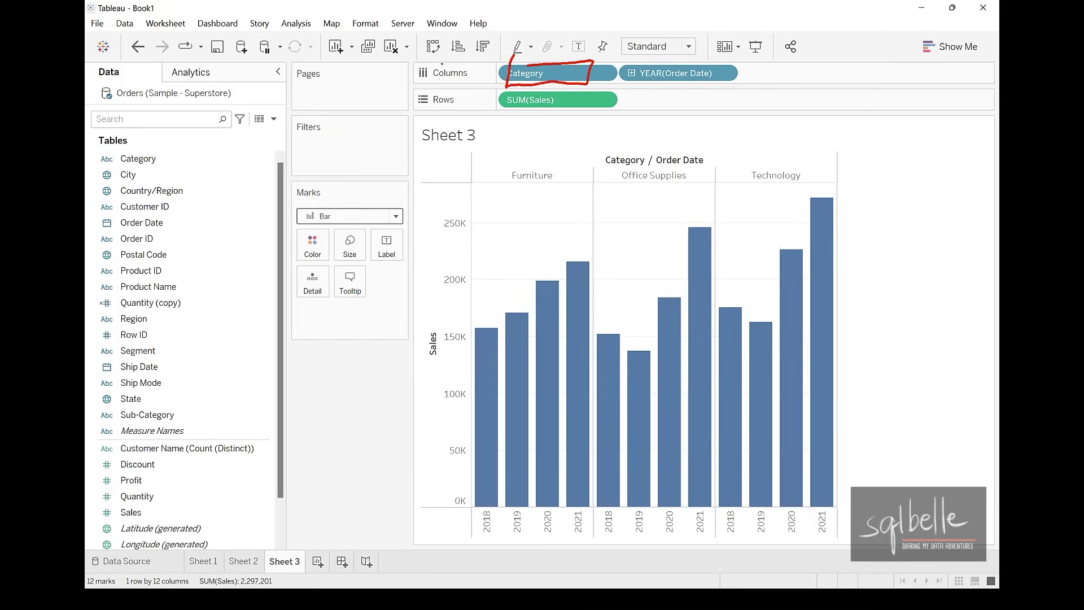
mouse_move(500, 170)
mouse_down()
mouse_move(560, 191)
mouse_move(485, 166)
mouse_up()
mouse_move(613, 169)
mouse_down()
mouse_move(669, 190)
mouse_move(616, 161)
mouse_up()
mouse_move(729, 156)
mouse_down()
mouse_move(733, 189)
mouse_move(820, 192)
mouse_move(731, 161)
mouse_up()
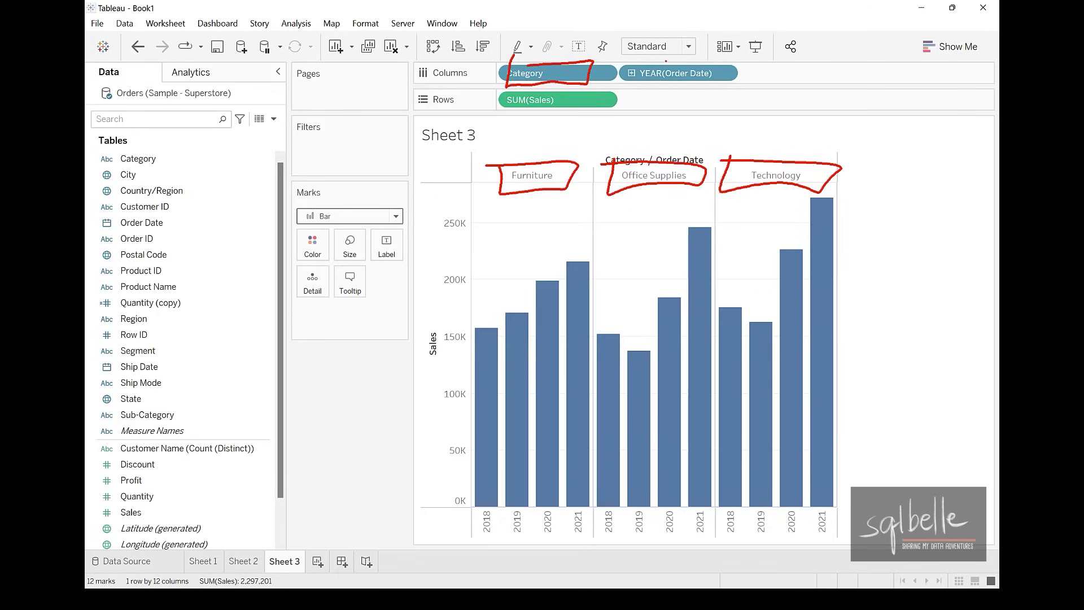
mouse_move(605, 70)
mouse_down()
mouse_move(629, 39)
mouse_move(650, 65)
mouse_move(664, 50)
mouse_up()
mouse_move(530, 209)
mouse_down()
mouse_move(480, 503)
mouse_move(497, 489)
mouse_up()
mouse_move(543, 190)
mouse_down()
mouse_move(520, 458)
mouse_move(543, 466)
mouse_move(558, 506)
mouse_up()
drag(549, 498, 566, 472)
mouse_move(491, 504)
mouse_down()
mouse_move(500, 556)
mouse_move(496, 504)
mouse_up()
mouse_move(515, 496)
mouse_down()
mouse_move(511, 545)
mouse_move(533, 499)
mouse_move(541, 545)
mouse_move(555, 500)
mouse_up()
mouse_move(572, 543)
mouse_down()
mouse_move(585, 499)
mouse_move(590, 551)
mouse_up()
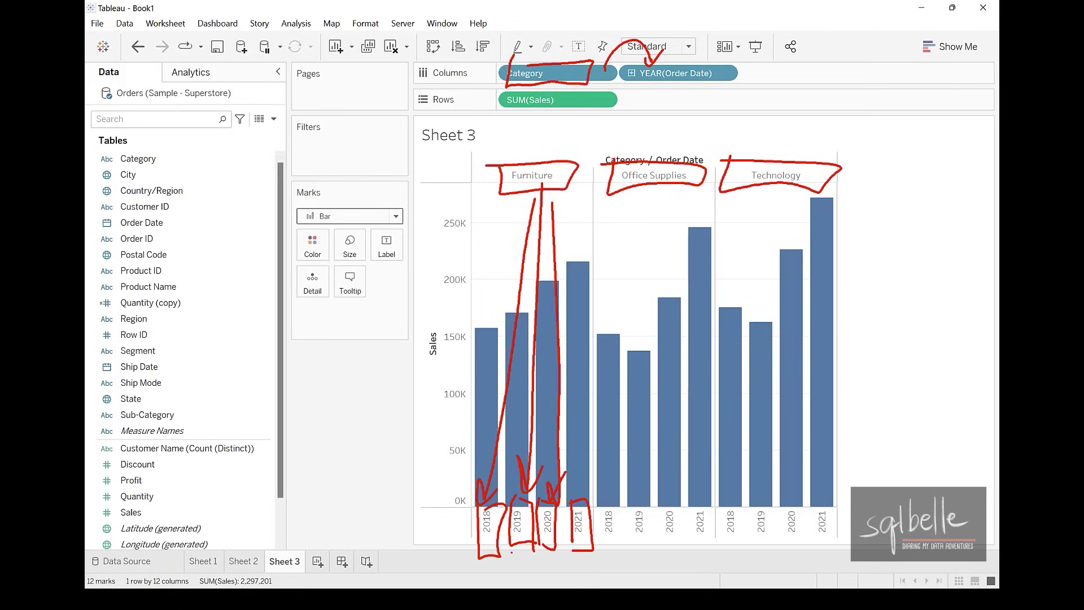
key(Escape)
Reorder Columns so the year of Order Date comes before Category
mouse_move(690, 77)
mouse_down()
mouse_move(521, 79)
mouse_move(543, 83)
mouse_move(568, 50)
mouse_up()
drag(551, 96, 519, 169)
drag(513, 155, 545, 152)
mouse_move(585, 90)
mouse_down()
mouse_move(586, 110)
mouse_move(621, 123)
mouse_up()
drag(628, 79, 717, 164)
mouse_move(703, 141)
mouse_down()
mouse_move(720, 164)
mouse_move(695, 172)
mouse_up()
mouse_move(517, 173)
mouse_down()
mouse_move(480, 451)
mouse_move(547, 161)
mouse_move(540, 410)
mouse_move(556, 446)
mouse_move(569, 415)
mouse_up()
mouse_move(480, 439)
mouse_down()
mouse_move(490, 549)
mouse_move(492, 439)
mouse_up()
drag(529, 456, 530, 531)
mouse_move(531, 485)
mouse_down()
mouse_move(553, 532)
mouse_move(477, 568)
mouse_move(516, 581)
mouse_move(562, 565)
mouse_up()
key(Escape)
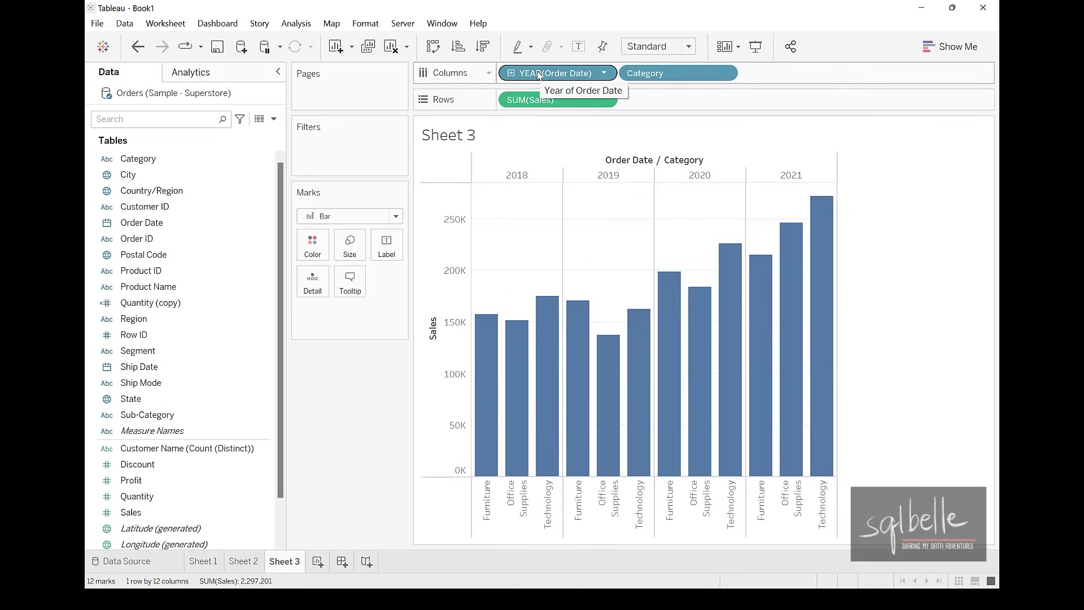
Move the year of Order Date from Columns to Rows, ahead of the sum of Sales
mouse_move(538, 75)
mouse_down()
mouse_move(519, 98)
mouse_move(567, 87)
mouse_up()
drag(499, 100, 411, 127)
mouse_move(409, 87)
mouse_down()
mouse_move(429, 121)
mouse_move(408, 121)
mouse_up()
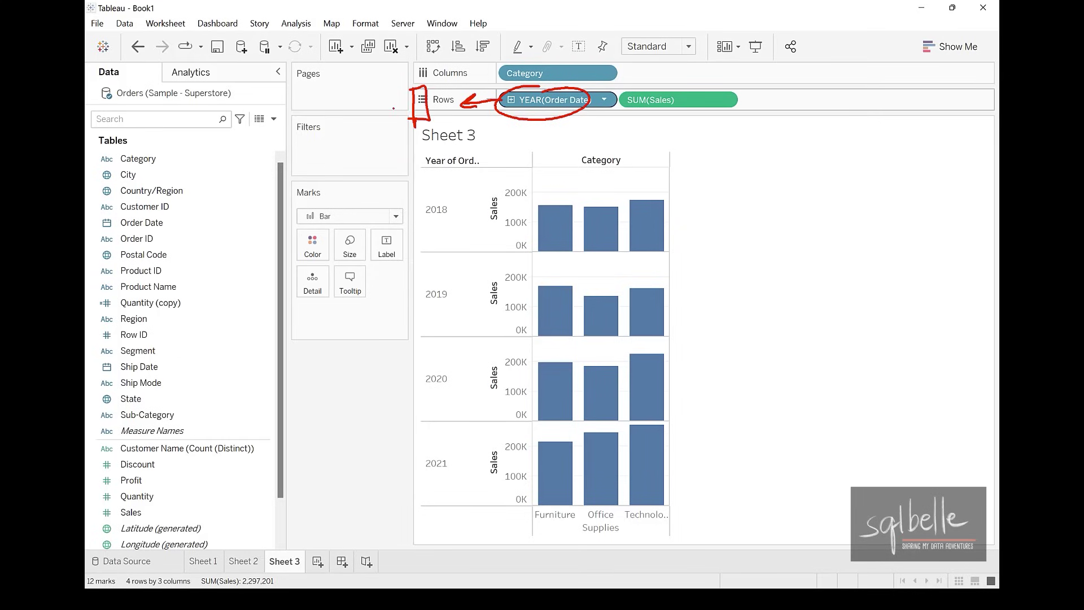
mouse_move(415, 188)
mouse_down()
mouse_move(440, 245)
mouse_move(408, 202)
mouse_up()
mouse_move(412, 275)
mouse_down()
mouse_move(458, 312)
mouse_move(418, 275)
mouse_up()
mouse_move(416, 357)
mouse_down()
mouse_move(469, 406)
mouse_move(418, 357)
mouse_up()
mouse_move(410, 439)
mouse_down()
mouse_move(466, 498)
mouse_move(408, 446)
mouse_up()
mouse_move(377, 160)
mouse_down()
mouse_move(355, 461)
mouse_move(392, 495)
mouse_up()
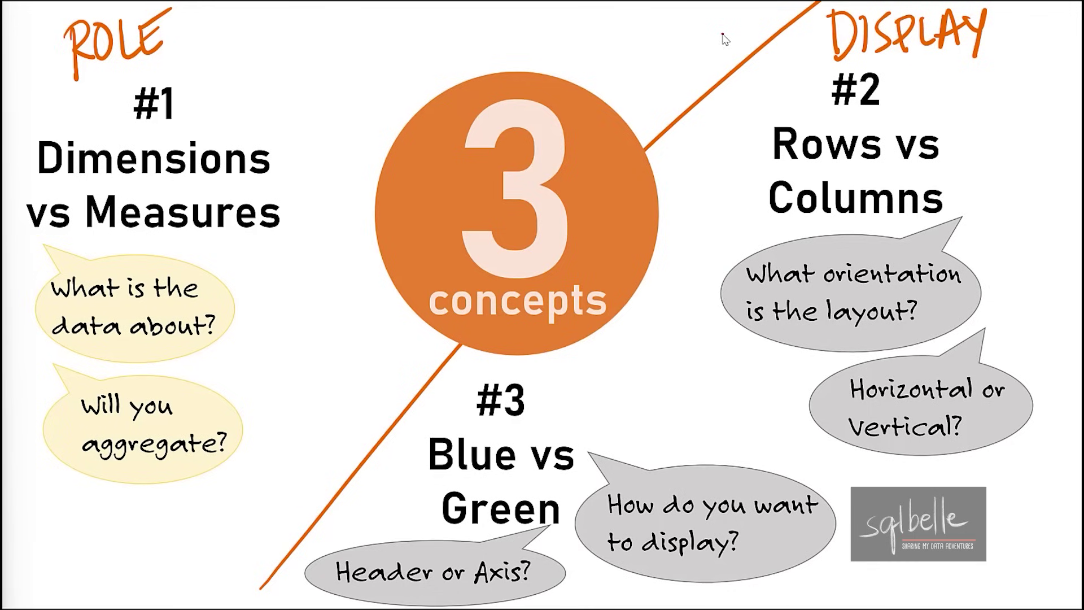
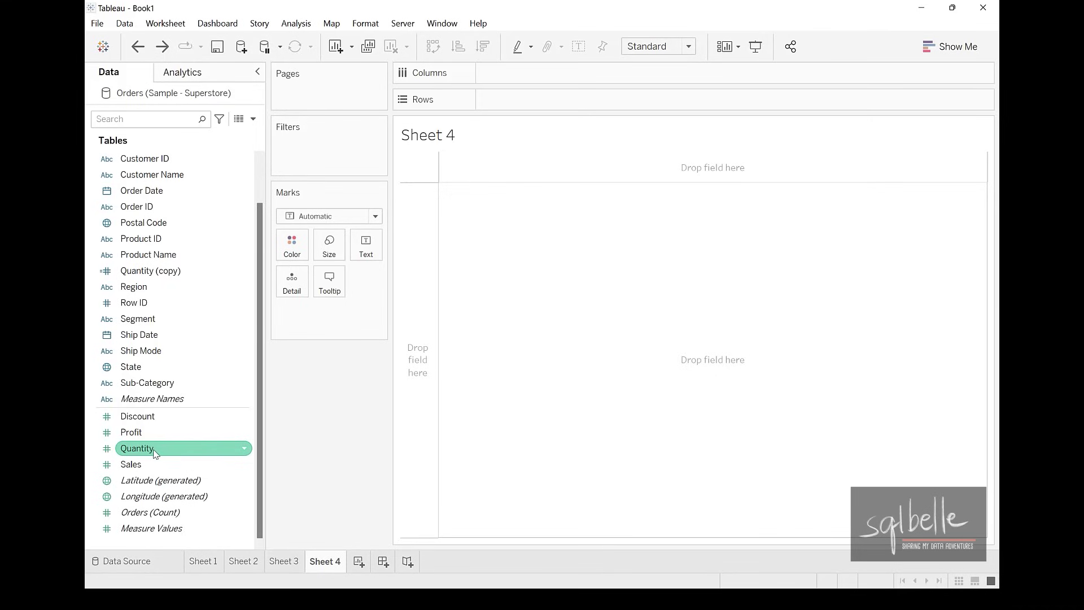
Add the sum of Quantity to Rows on the empty Sheet 4 and move it to Columns
mouse_move(137, 447)
mouse_down()
mouse_move(642, 116)
mouse_move(596, 98)
mouse_up()
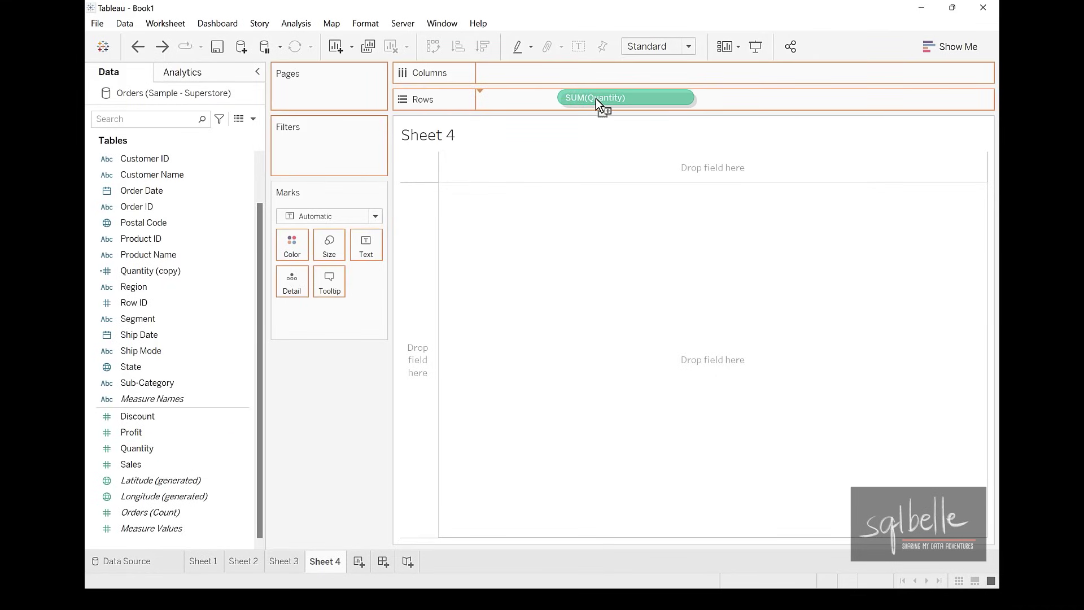
drag(595, 99, 595, 98)
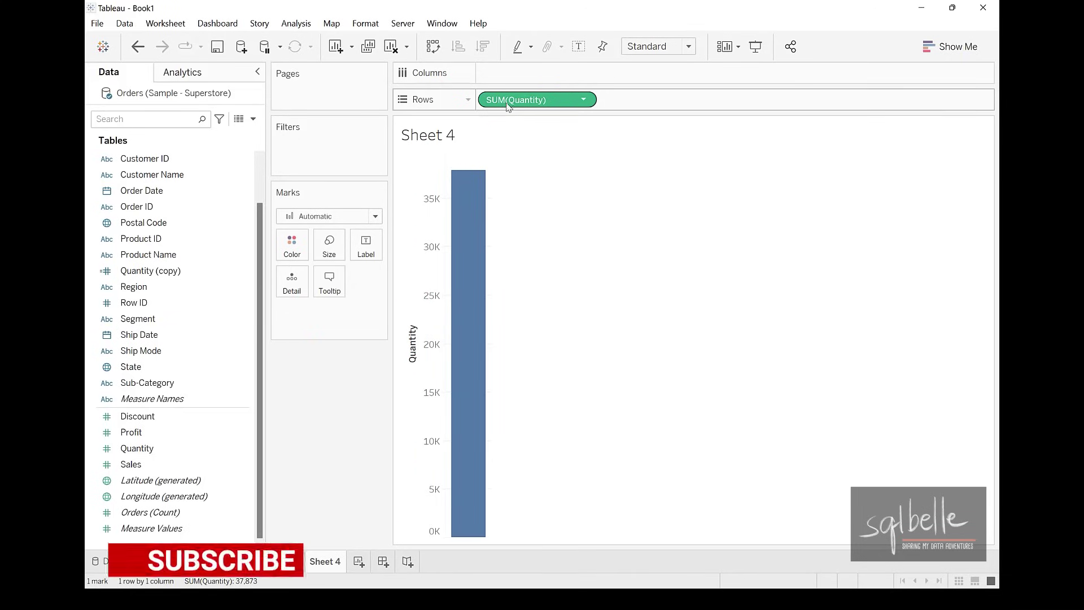
drag(509, 101, 515, 78)
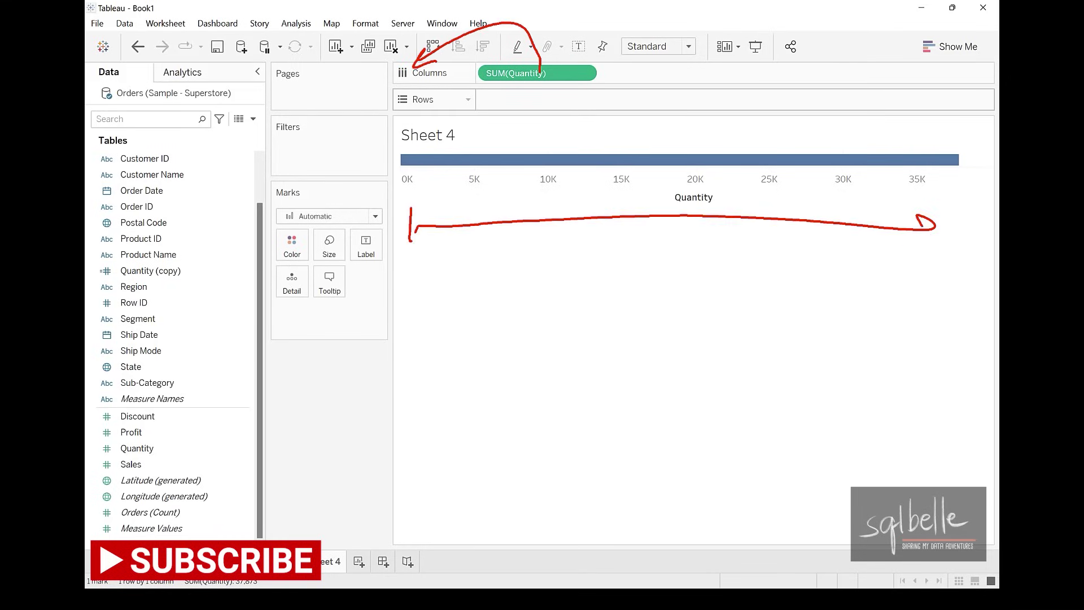
Check which options are available for the Quantity axis, leaving the axis as it is
right_click(538, 185)
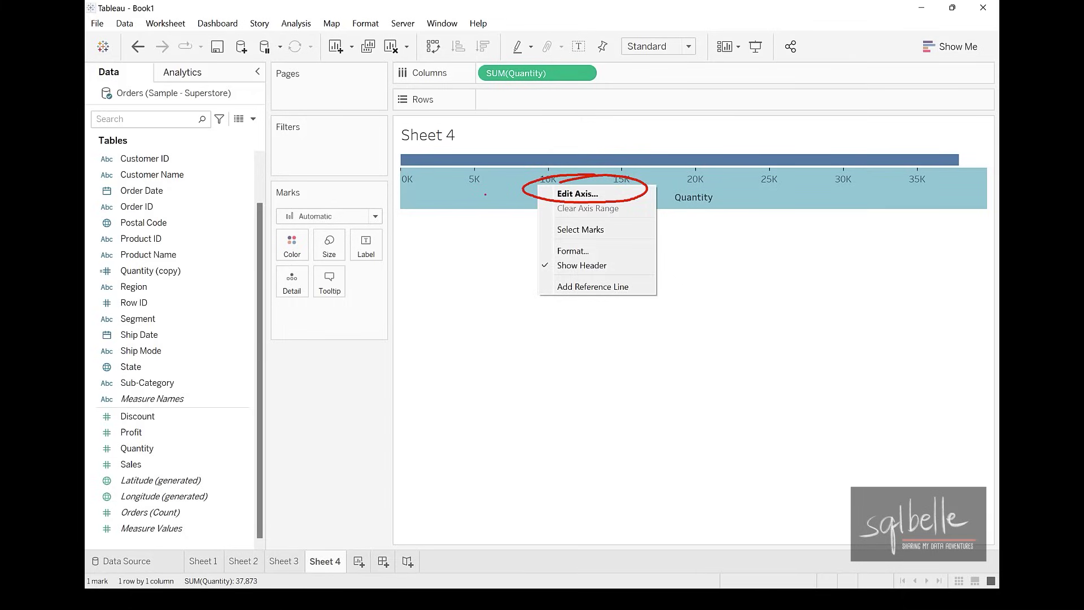
key(Escape)
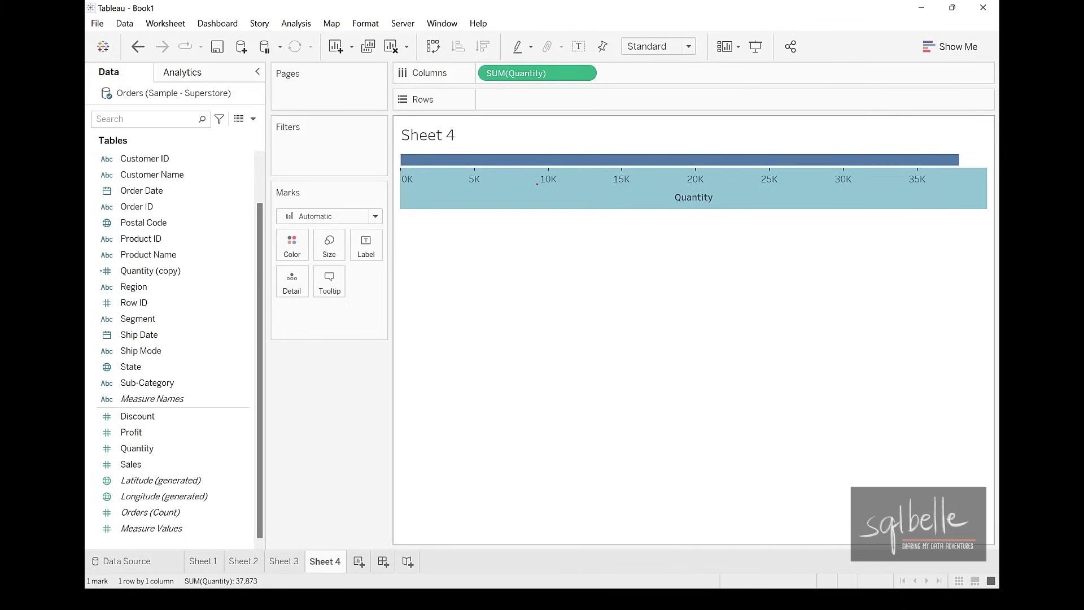
drag(664, 139, 599, 228)
drag(613, 164, 661, 234)
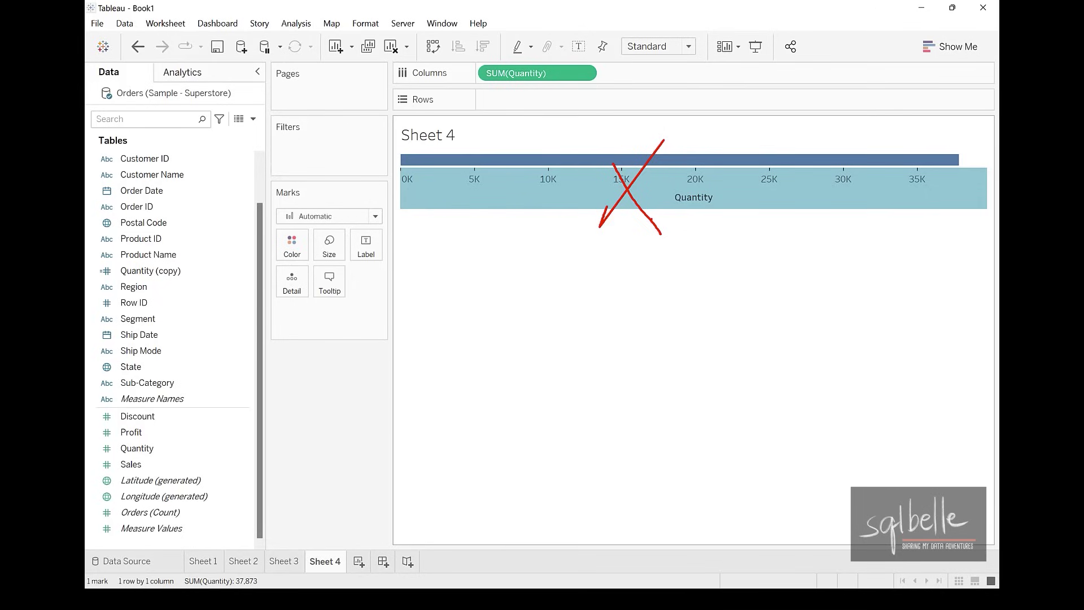
key(Escape)
Switch the sum of Quantity on Columns to discrete, and remove it from the sheet
click(582, 74)
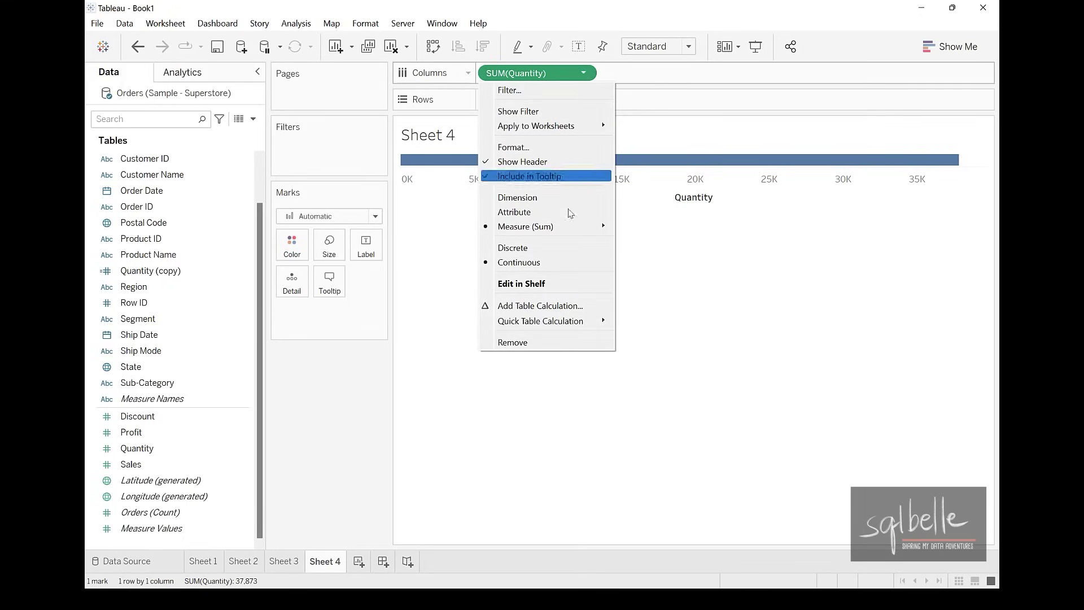
click(556, 248)
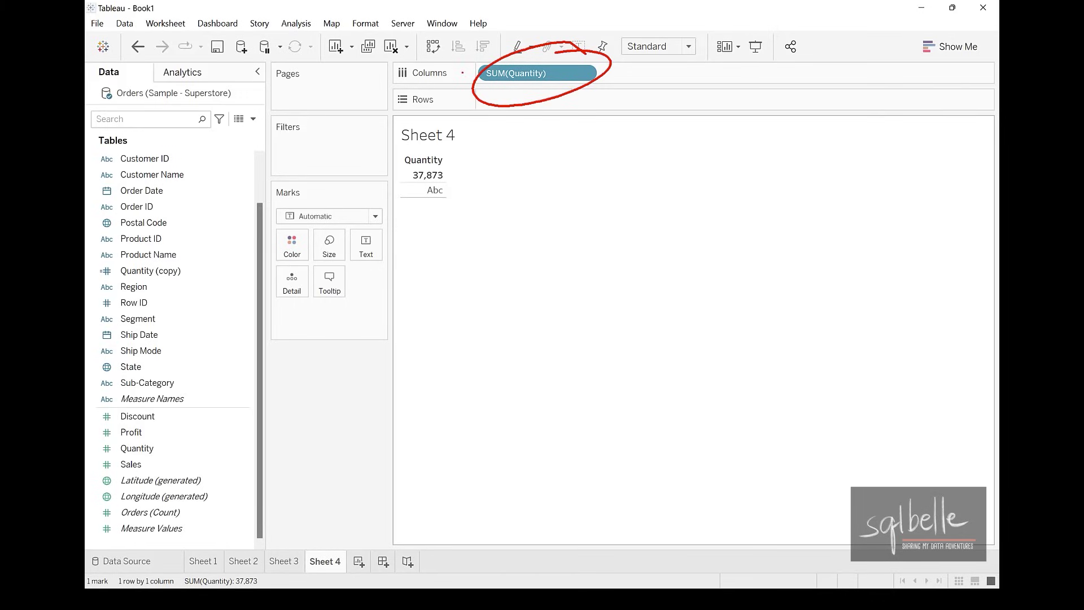
mouse_move(516, 74)
mouse_down()
mouse_move(514, 100)
mouse_move(440, 216)
mouse_move(305, 394)
mouse_up()
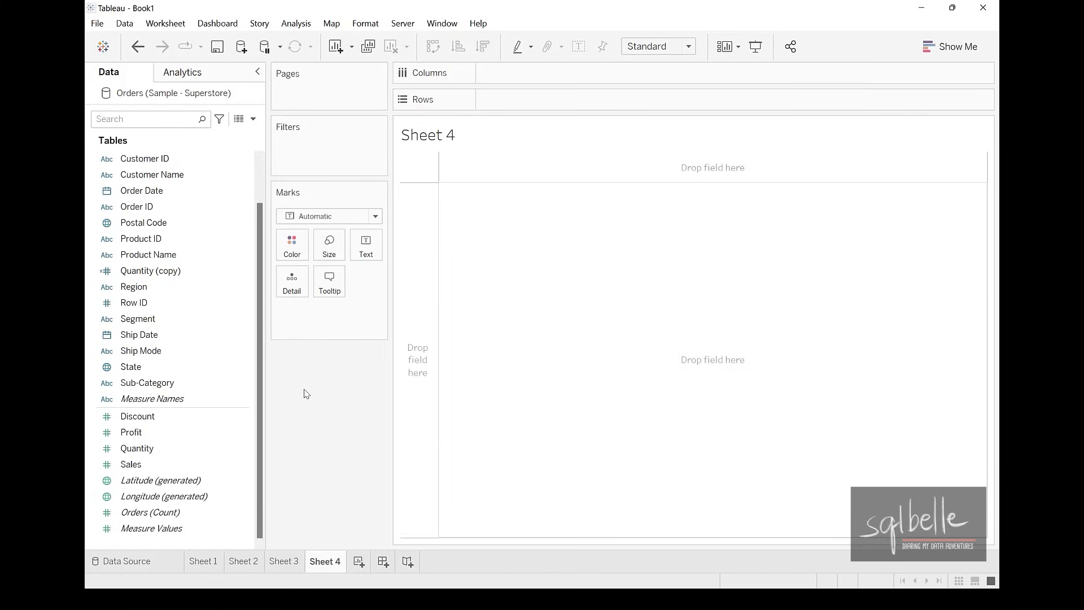
Convert the Quantity measure in the data source to discrete and place its sum on Rows
click(224, 449)
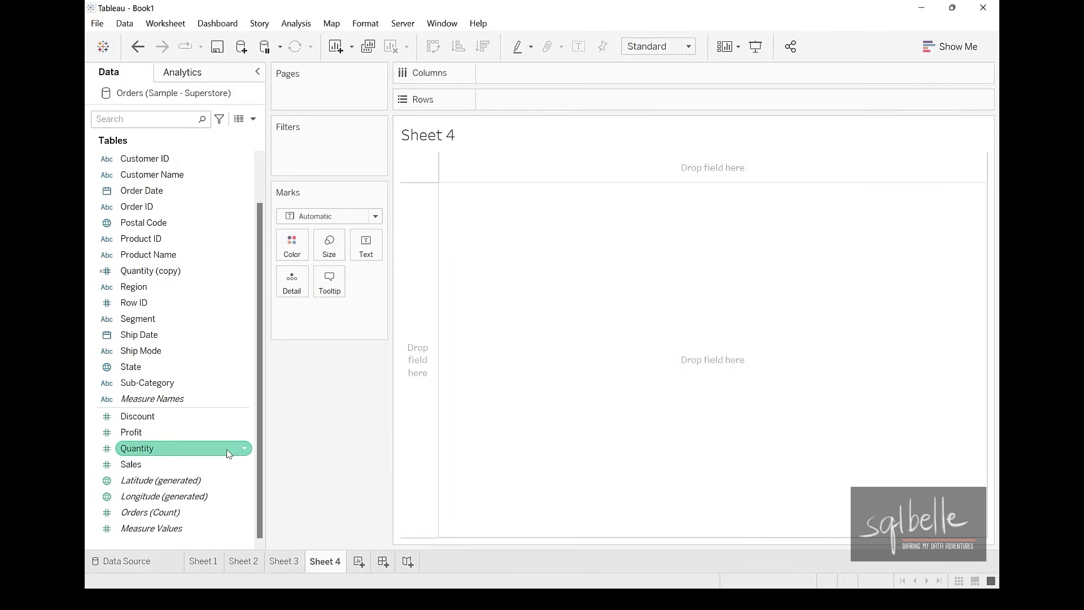
click(244, 449)
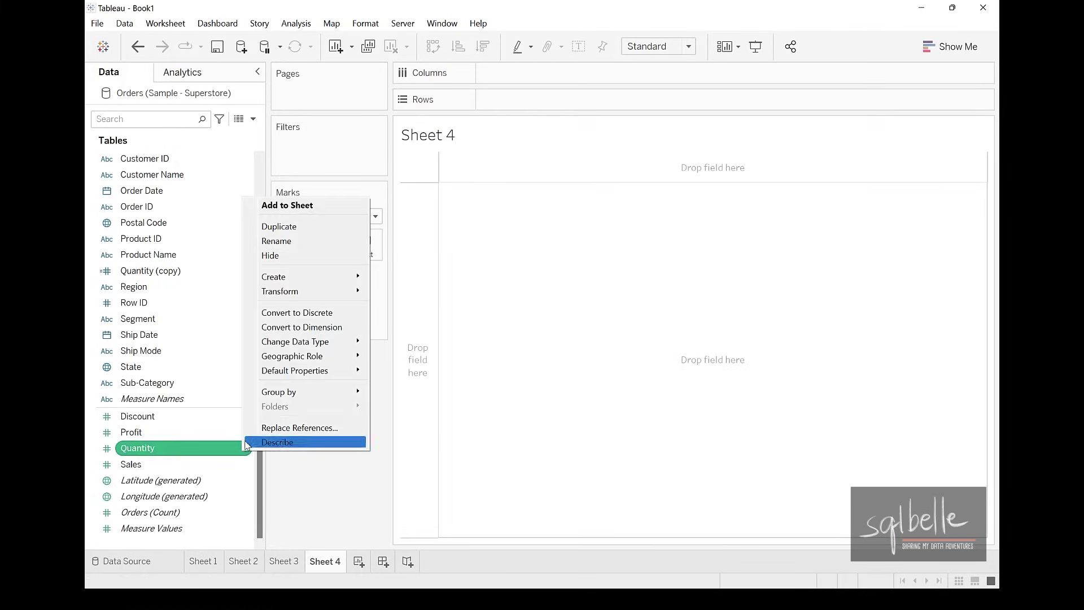
click(320, 312)
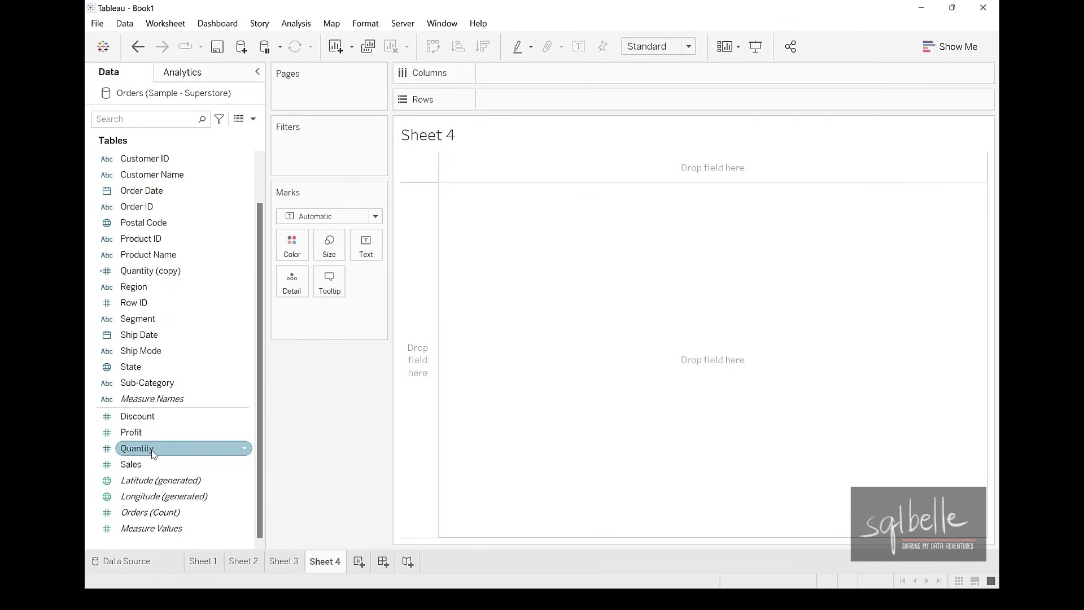
drag(152, 455, 547, 93)
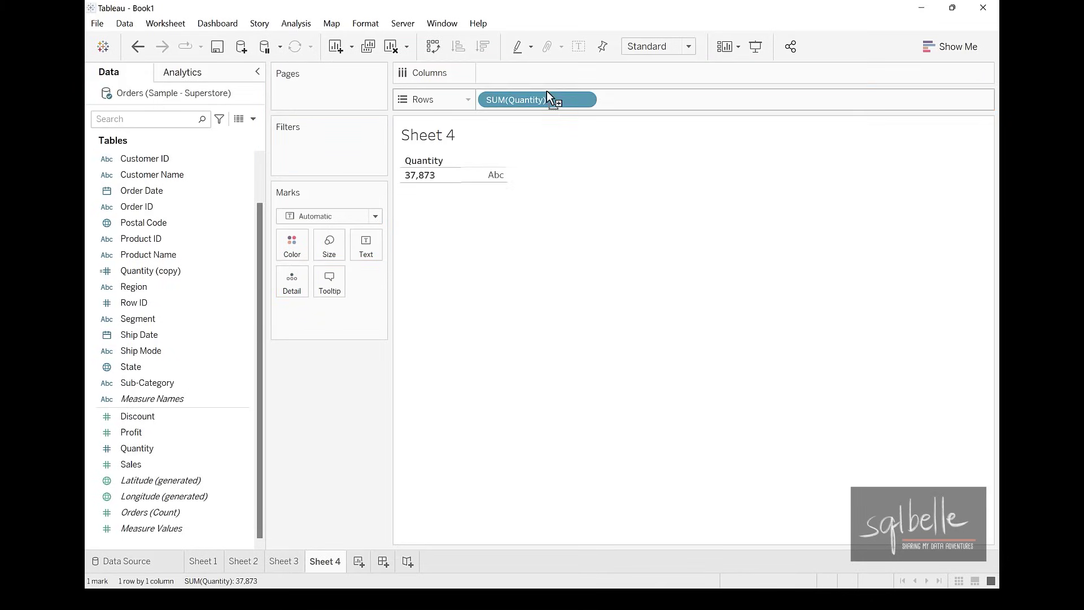
Clear the sheet and view the description of the Quantity (copy) field
click(390, 49)
click(201, 275)
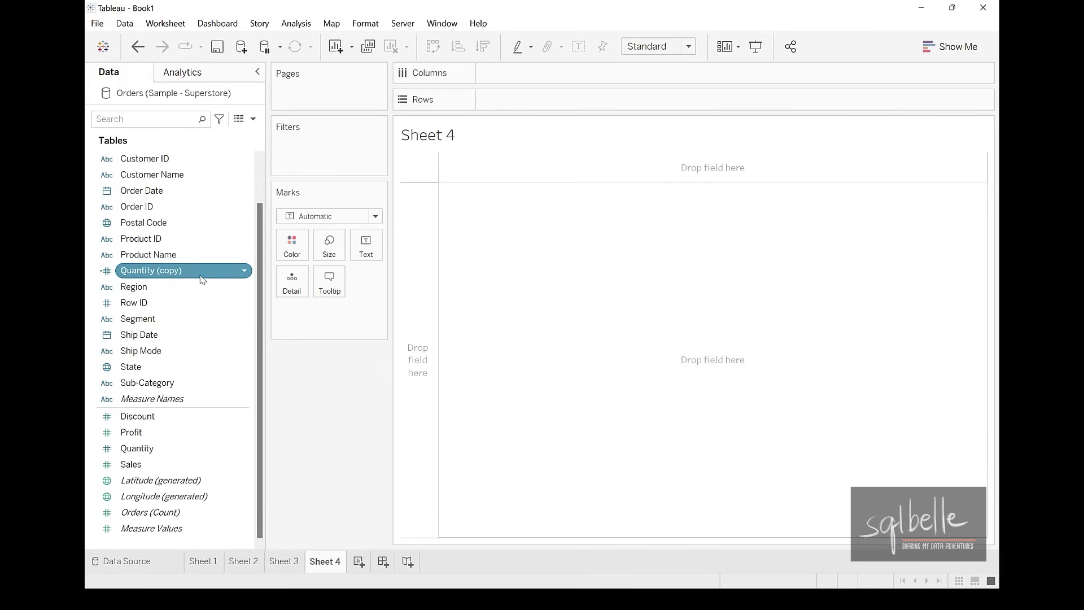
right_click(202, 279)
click(281, 343)
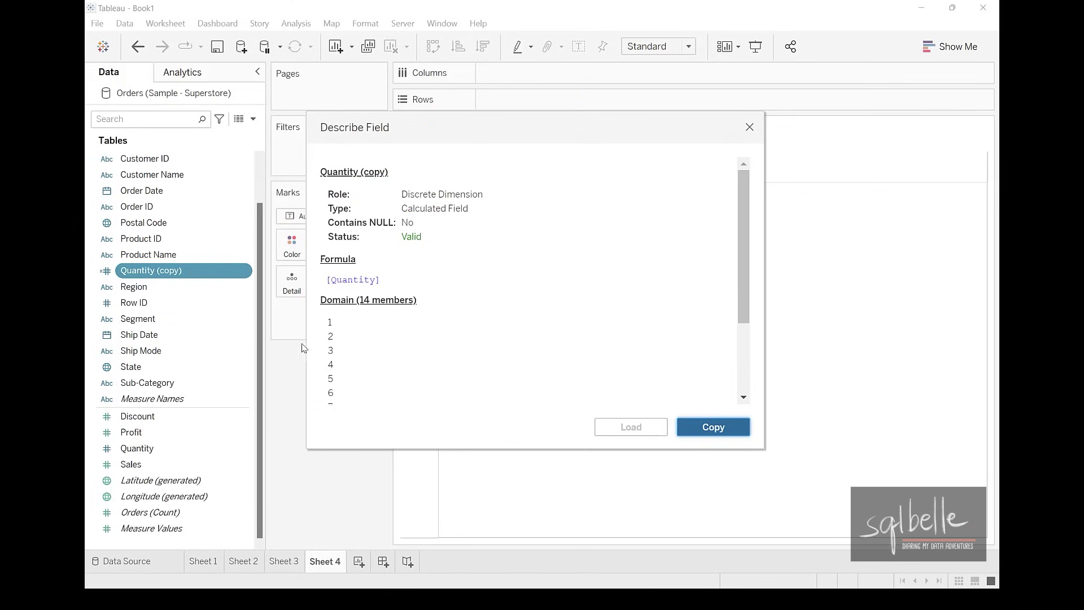
click(750, 127)
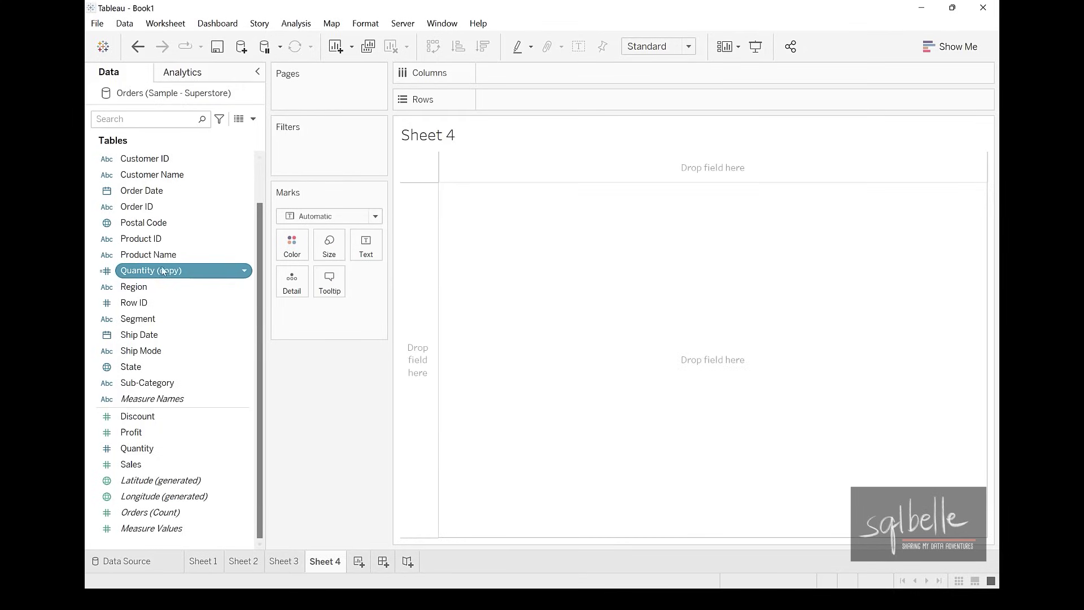
Place the discrete Quantity (copy) dimension on Columns
drag(163, 271, 571, 77)
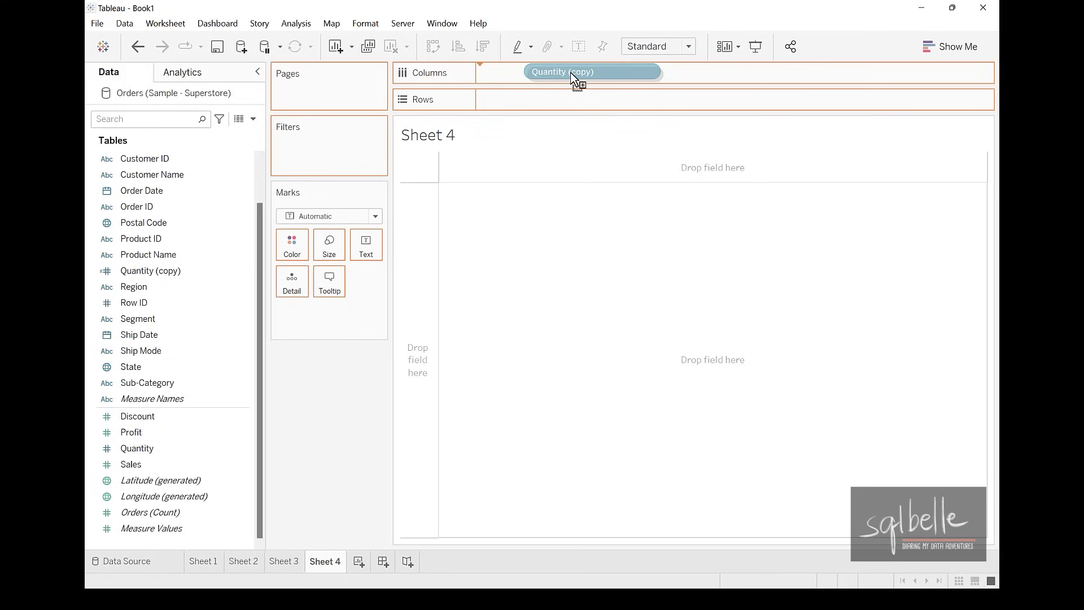
drag(572, 76, 571, 77)
mouse_move(429, 153)
mouse_down()
mouse_move(440, 187)
mouse_move(811, 144)
mouse_move(407, 165)
mouse_up()
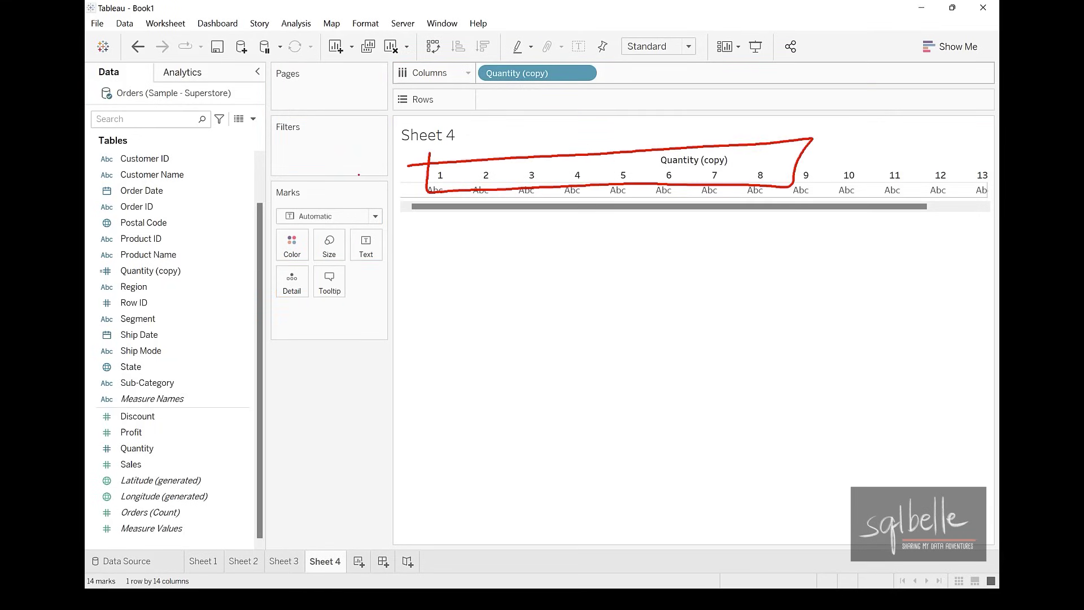
Check which options are available for the Quantity (copy) header of value 2, leaving it as it is
right_click(490, 180)
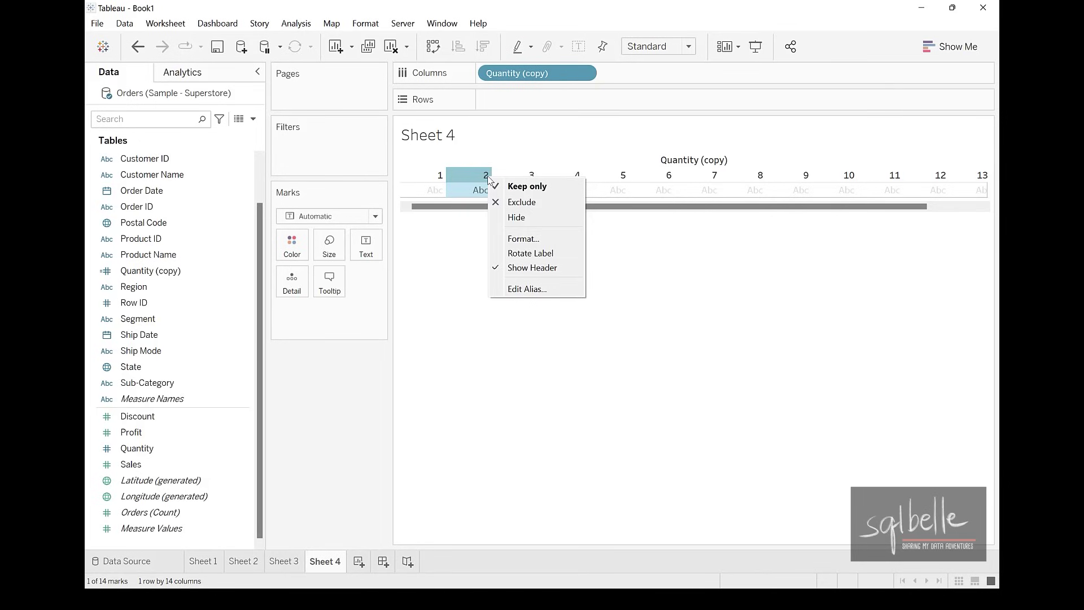
click(500, 270)
key(ctrl+2)
mouse_move(523, 57)
mouse_down()
mouse_move(590, 62)
mouse_move(492, 113)
mouse_move(526, 105)
mouse_up()
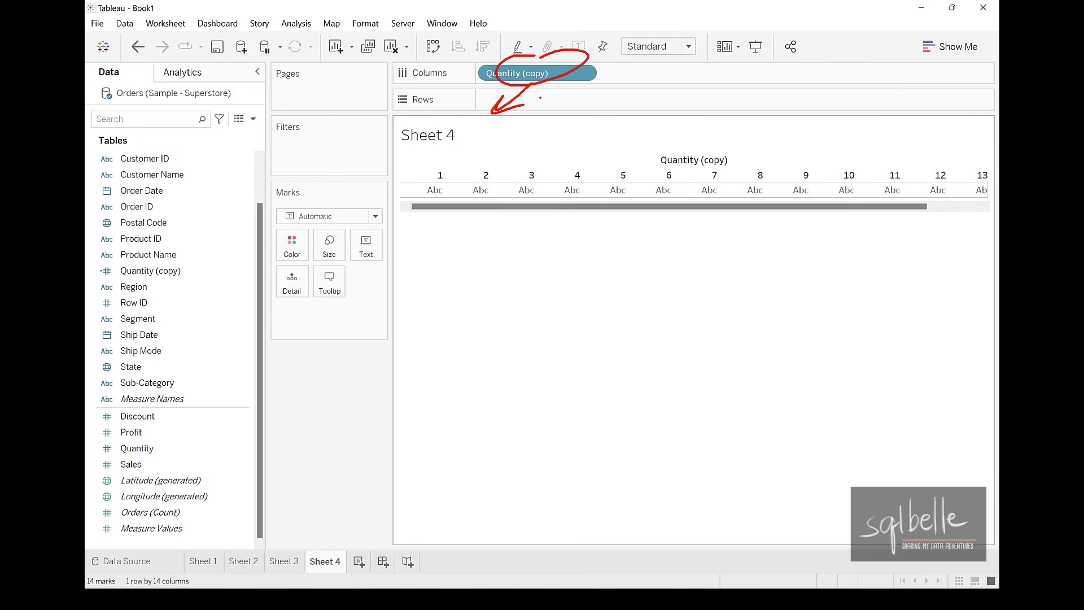
drag(419, 163, 424, 192)
mouse_move(469, 159)
mouse_down()
mouse_move(513, 189)
mouse_move(477, 194)
mouse_move(121, 575)
mouse_move(132, 563)
mouse_up()
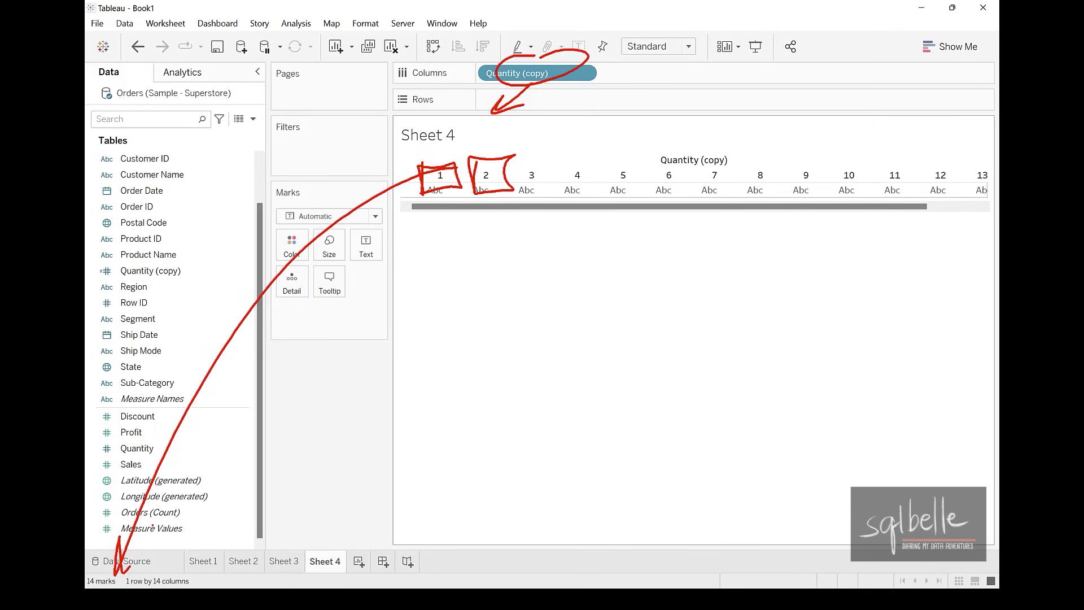
key(Escape)
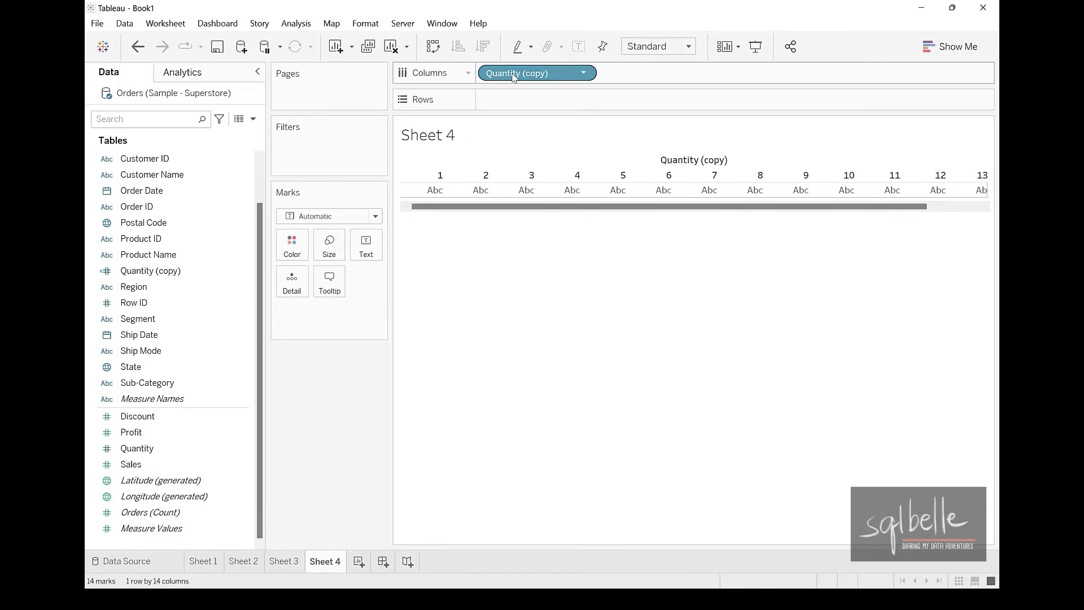
Move the Quantity (copy) field from Columns to Rows and convert it to continuous there
drag(512, 74, 507, 100)
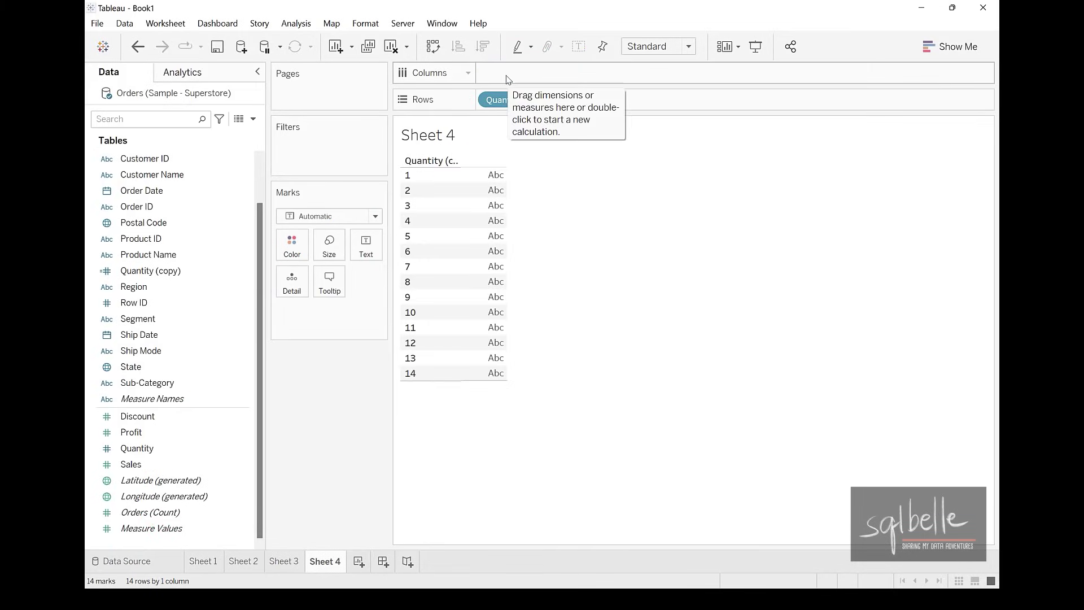
click(389, 53)
key(ctrl+z)
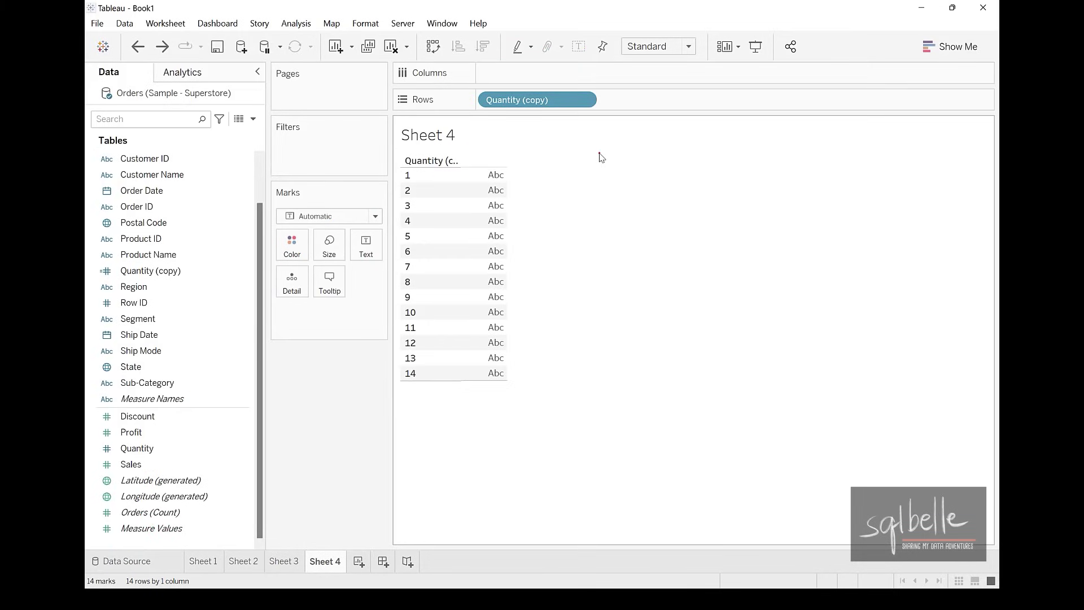
mouse_move(430, 418)
mouse_down()
mouse_move(456, 186)
mouse_move(421, 463)
mouse_up()
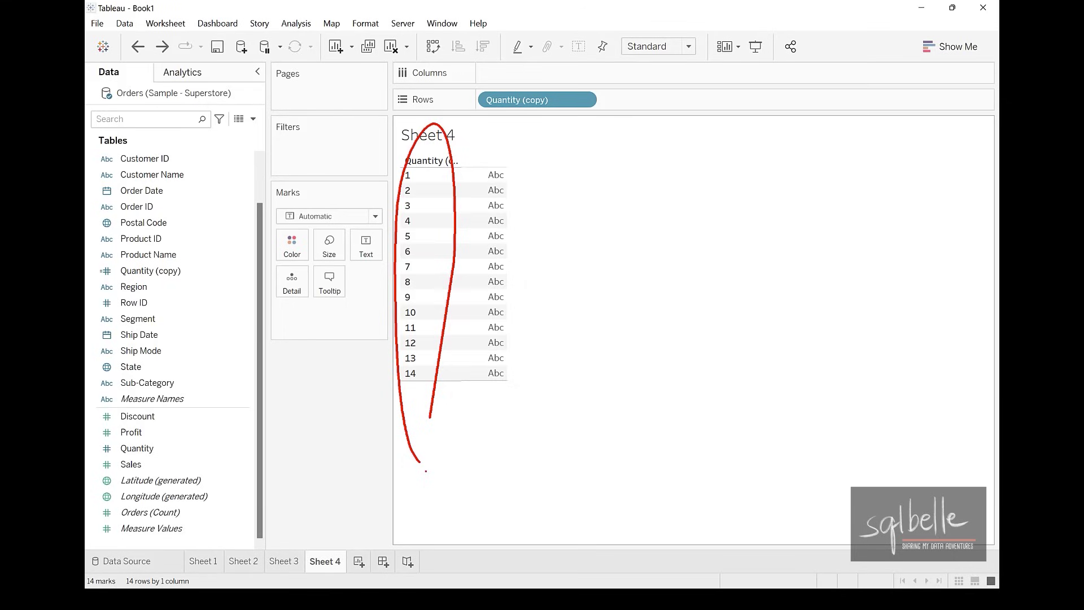
mouse_move(635, 52)
mouse_down()
mouse_move(552, 104)
mouse_move(567, 101)
mouse_up()
key(Escape)
click(584, 99)
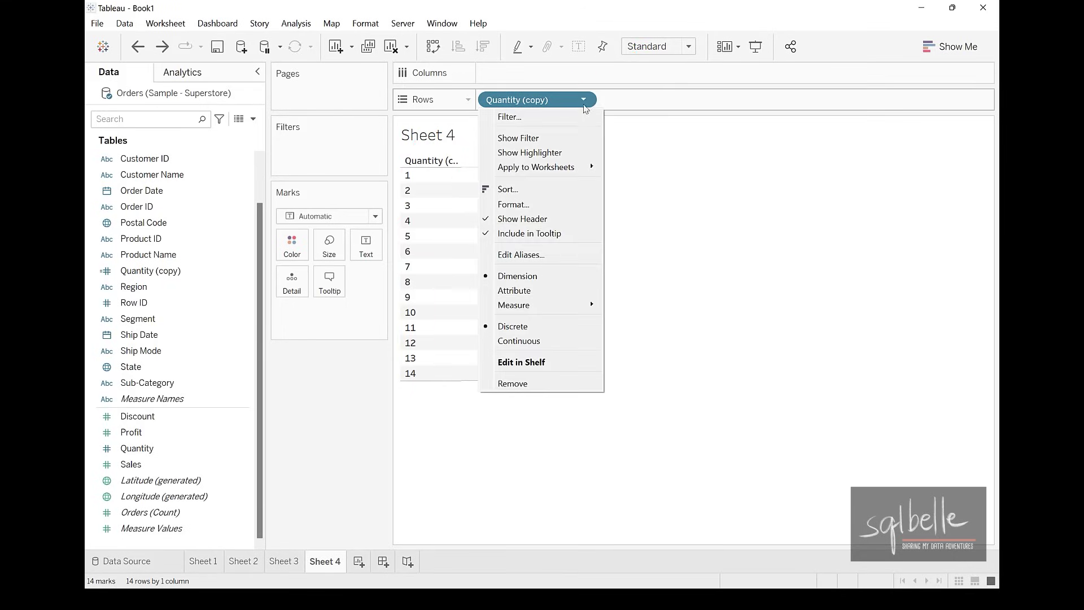
click(546, 341)
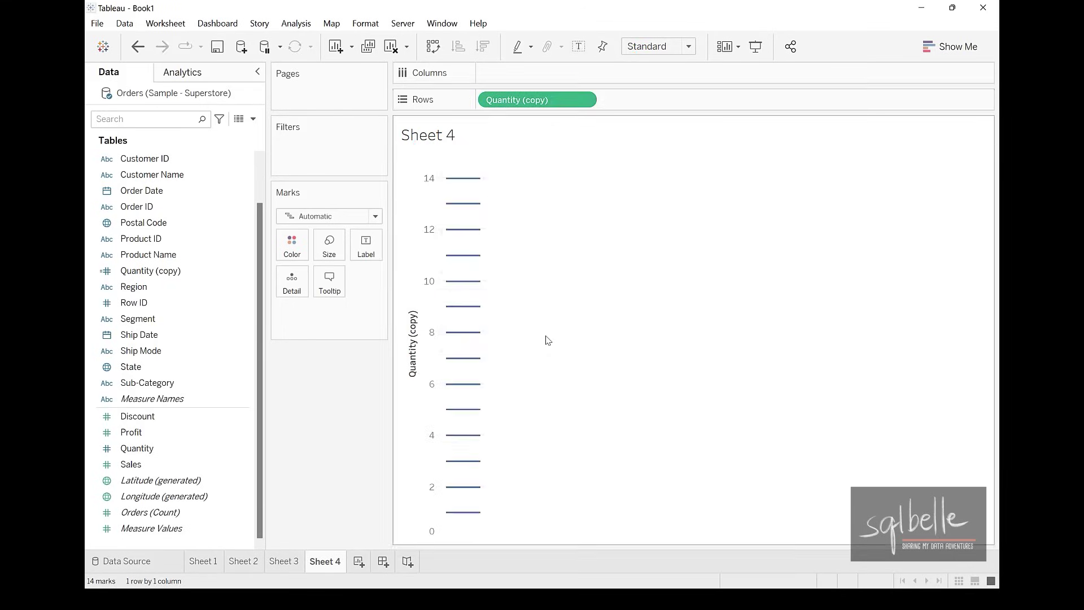
mouse_move(557, 91)
mouse_down()
mouse_move(525, 86)
mouse_move(481, 134)
mouse_move(554, 103)
mouse_up()
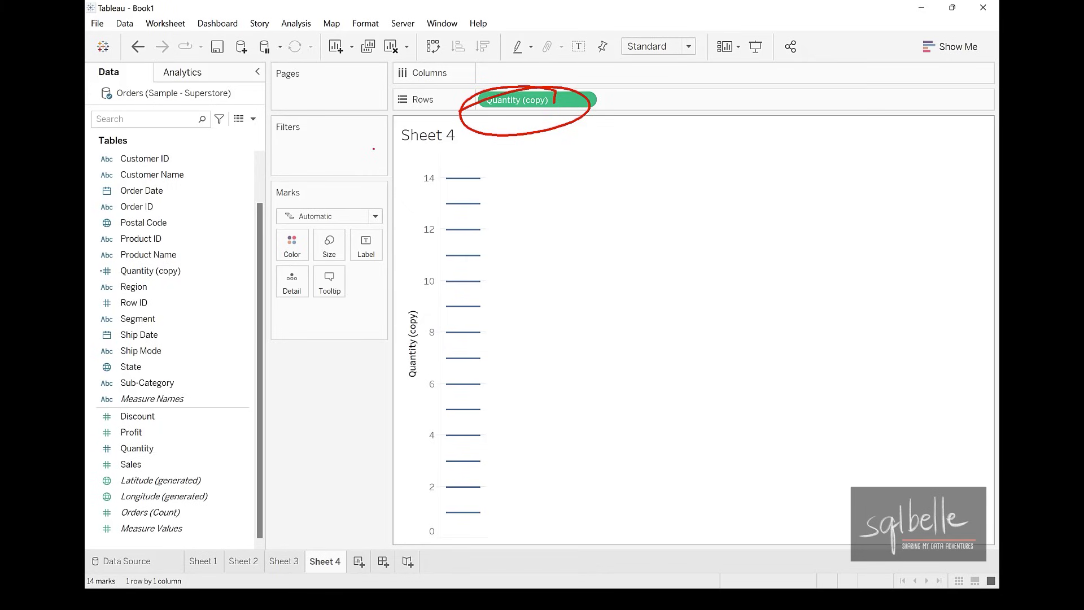
mouse_move(454, 435)
mouse_down()
mouse_move(415, 415)
mouse_move(457, 453)
mouse_up()
mouse_move(412, 368)
mouse_down()
mouse_move(130, 530)
mouse_move(143, 542)
mouse_up()
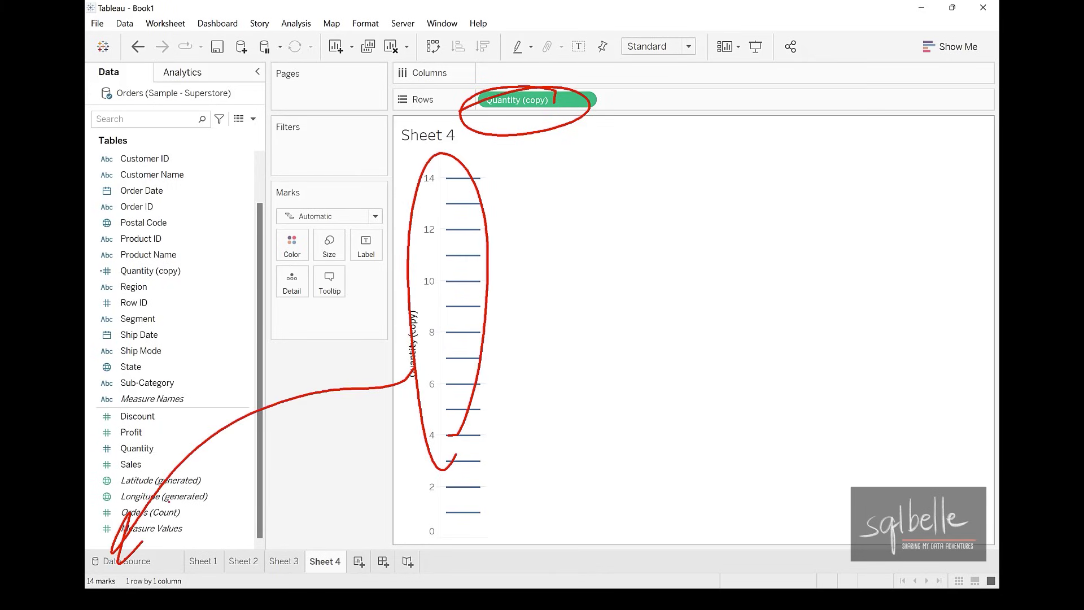
key(Escape)
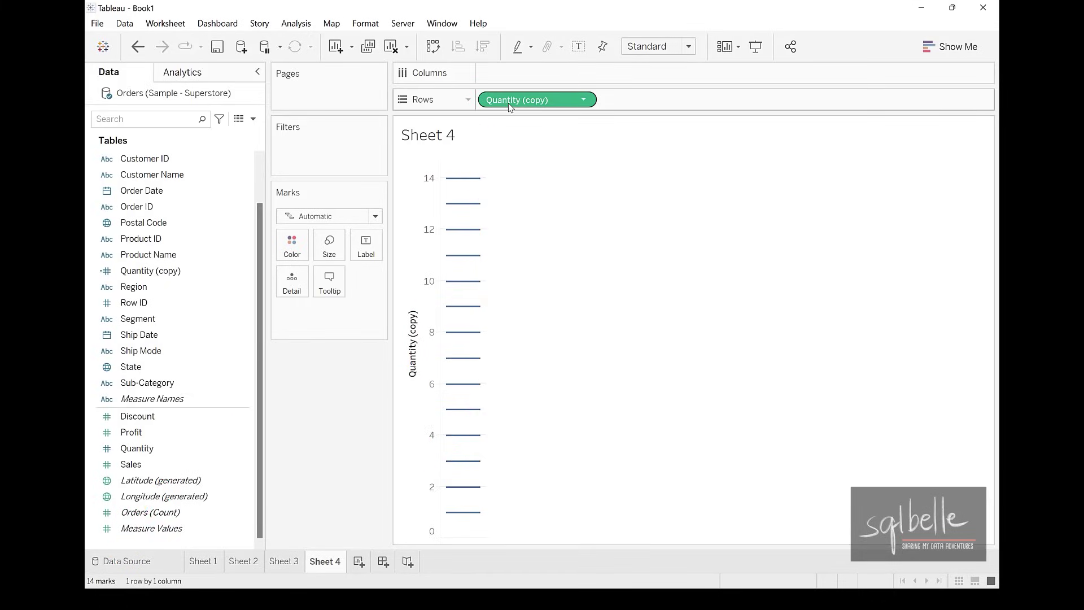
Move the continuous Quantity (copy) field back to Columns and check which options its axis offers
mouse_move(511, 100)
mouse_down()
mouse_move(514, 116)
mouse_move(513, 77)
mouse_up()
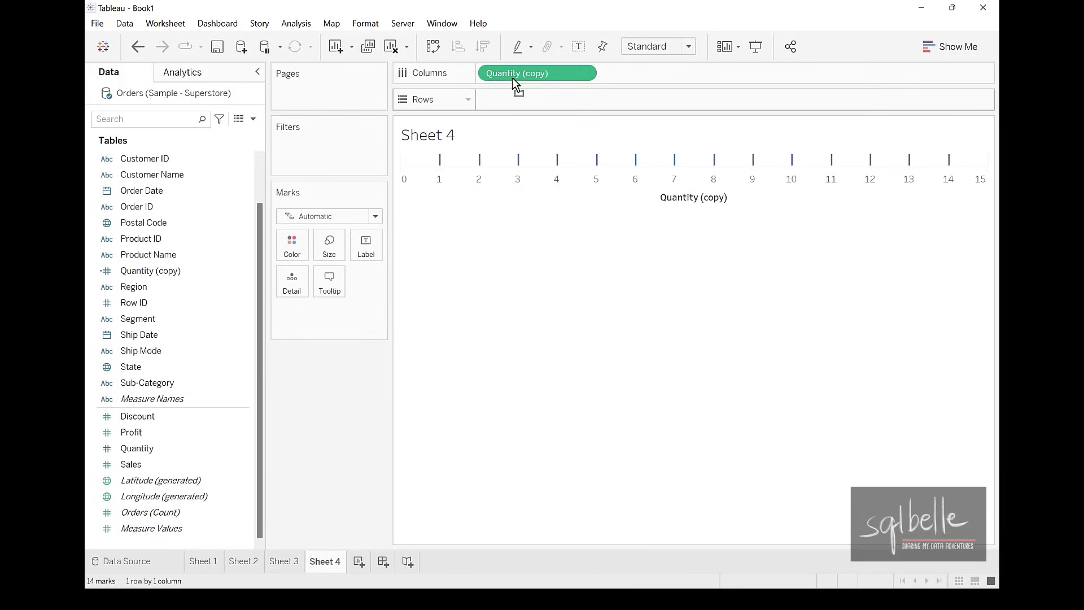
right_click(514, 187)
key(ctrl+2)
drag(588, 192, 489, 198)
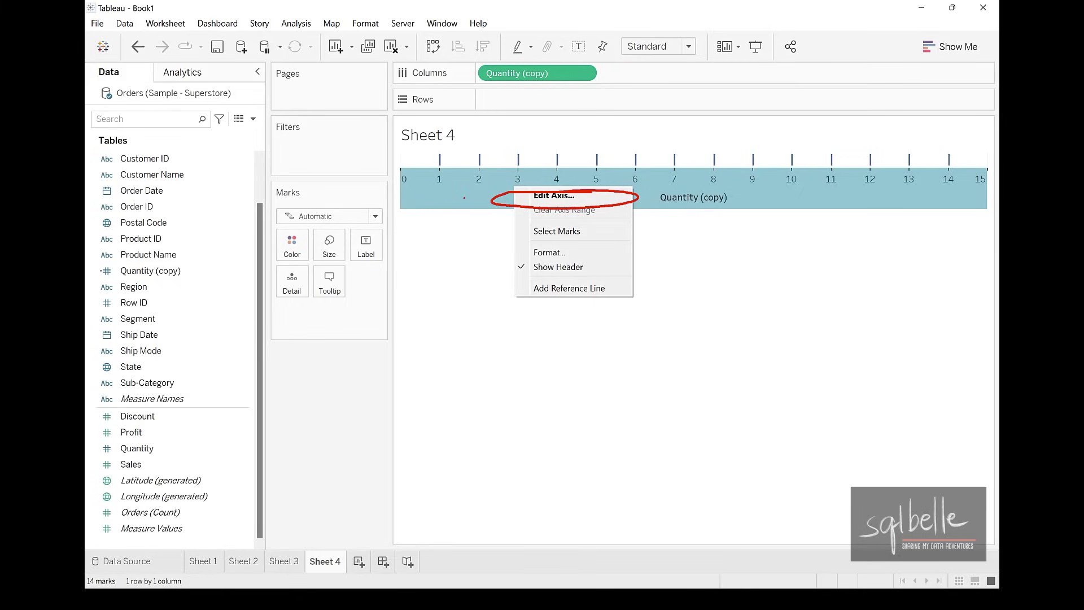
key(Escape)
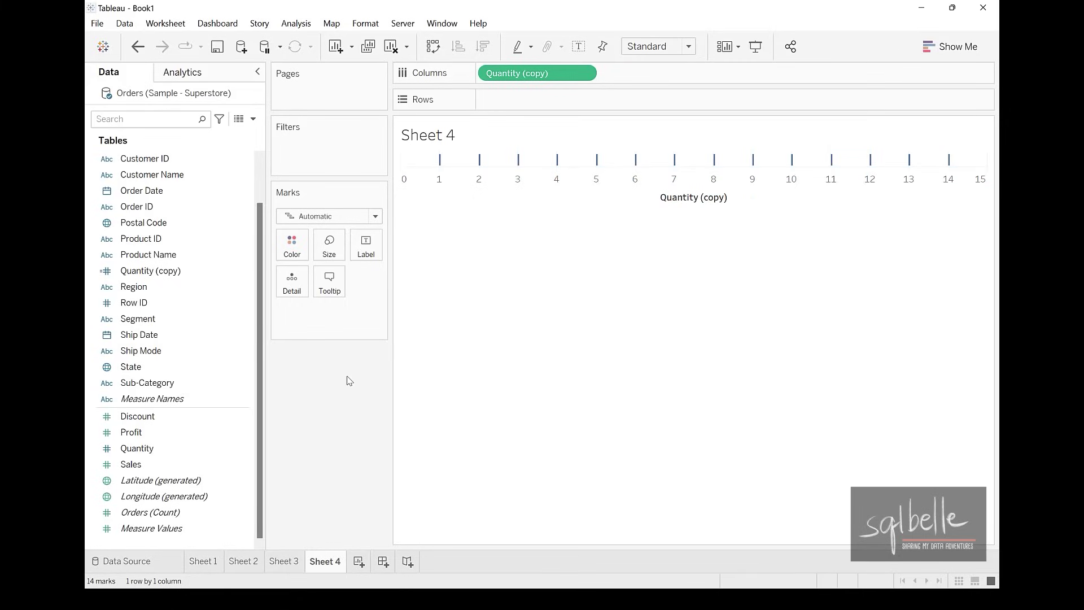
Convert the Quantity (copy) dimension in the data source to continuous, and undo the conversion
click(237, 270)
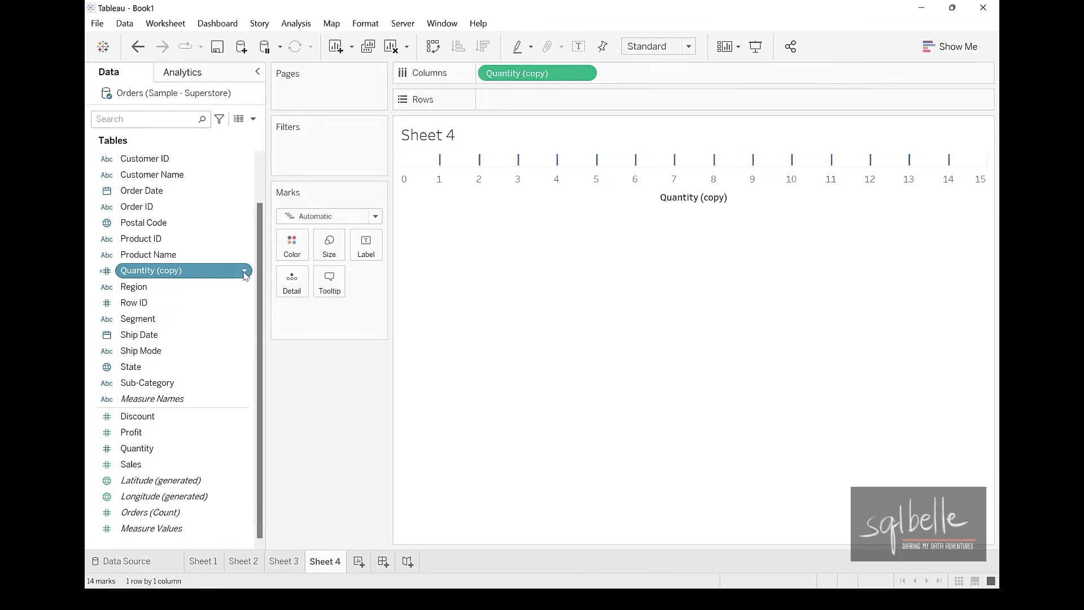
click(245, 272)
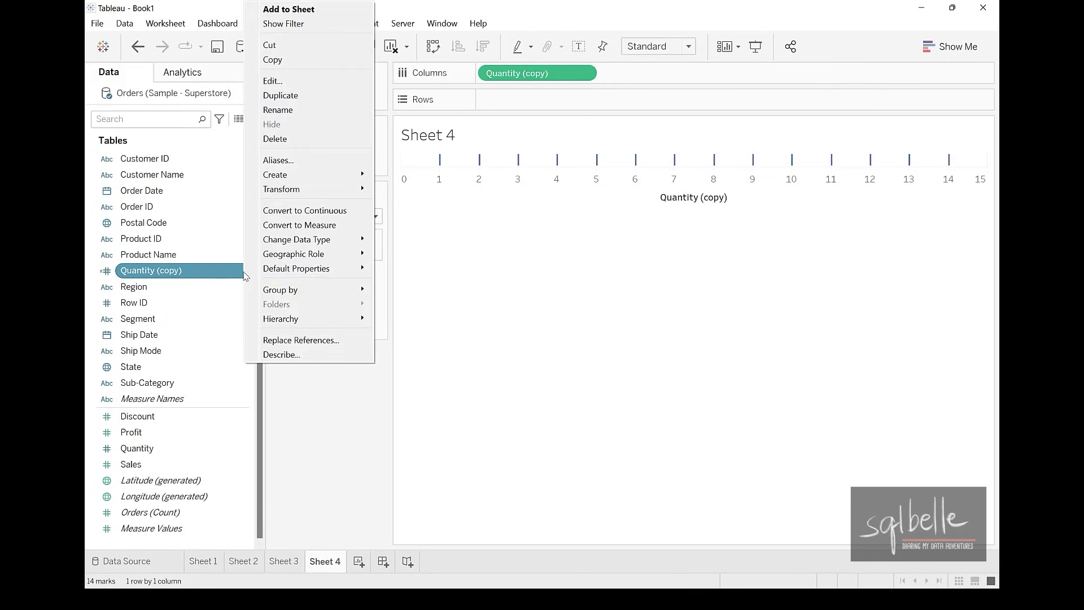
click(305, 210)
drag(111, 248, 176, 251)
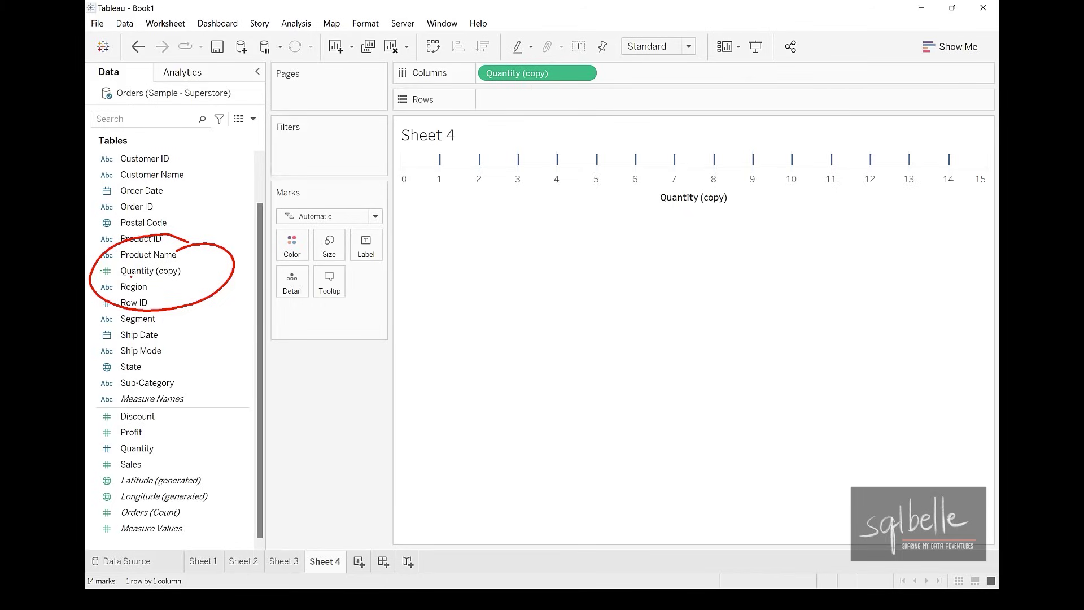
key(ctrl+z)
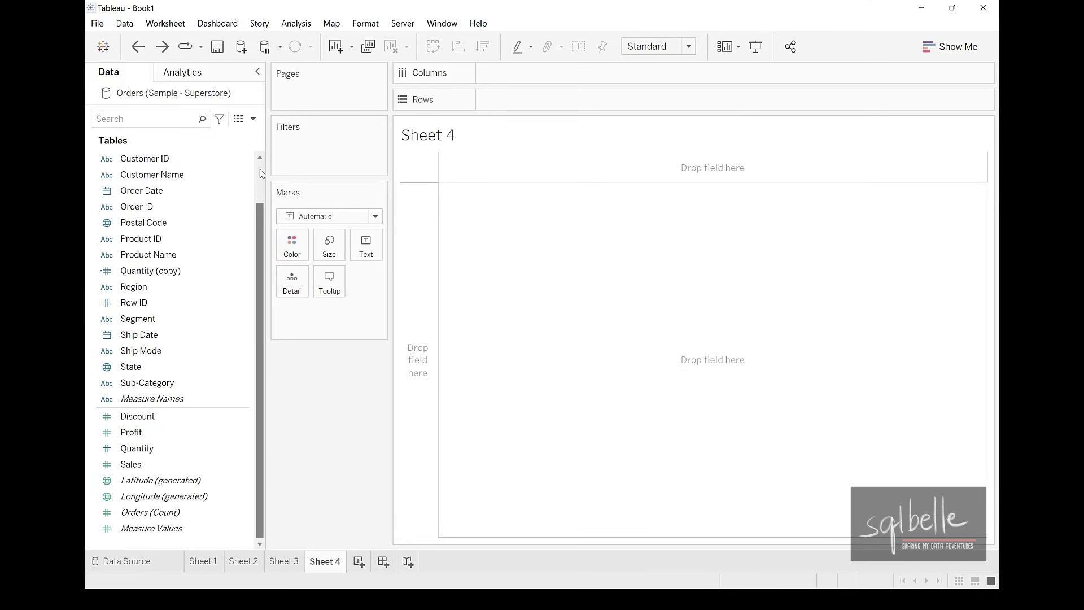
Build a bar chart on the empty sheet with Sub-Category on Rows and the sum of Sales on Columns
scroll(262, 173, up, 3)
drag(180, 431, 603, 99)
drag(167, 506, 655, 82)
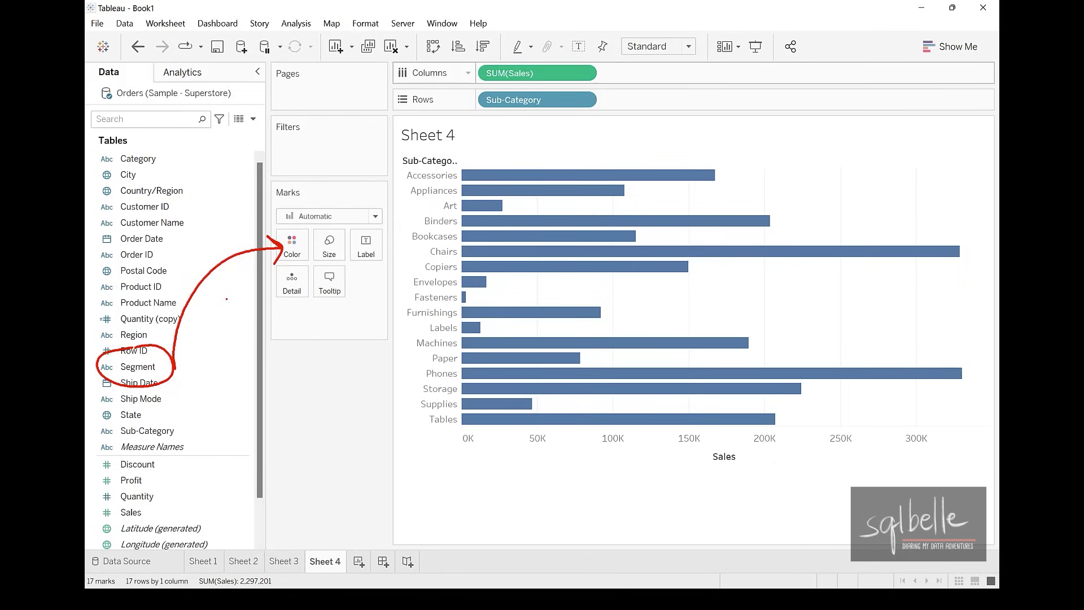
Color the Sub-Category sales bars by the discrete Segment field
mouse_move(135, 366)
mouse_down()
mouse_move(283, 264)
mouse_move(292, 244)
mouse_up()
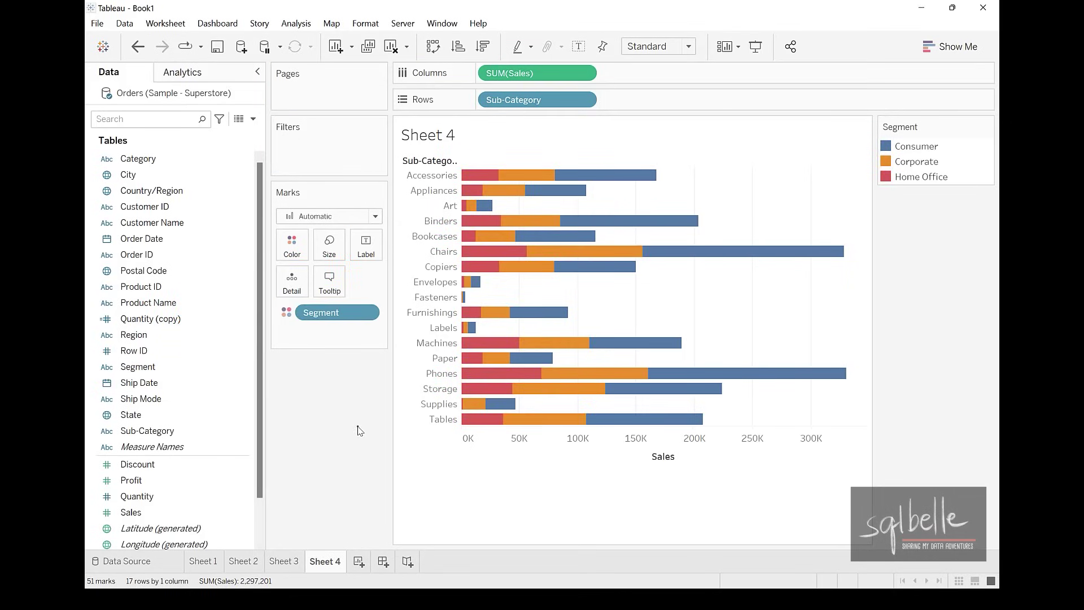
mouse_move(915, 104)
mouse_down()
mouse_move(957, 161)
mouse_move(906, 97)
mouse_up()
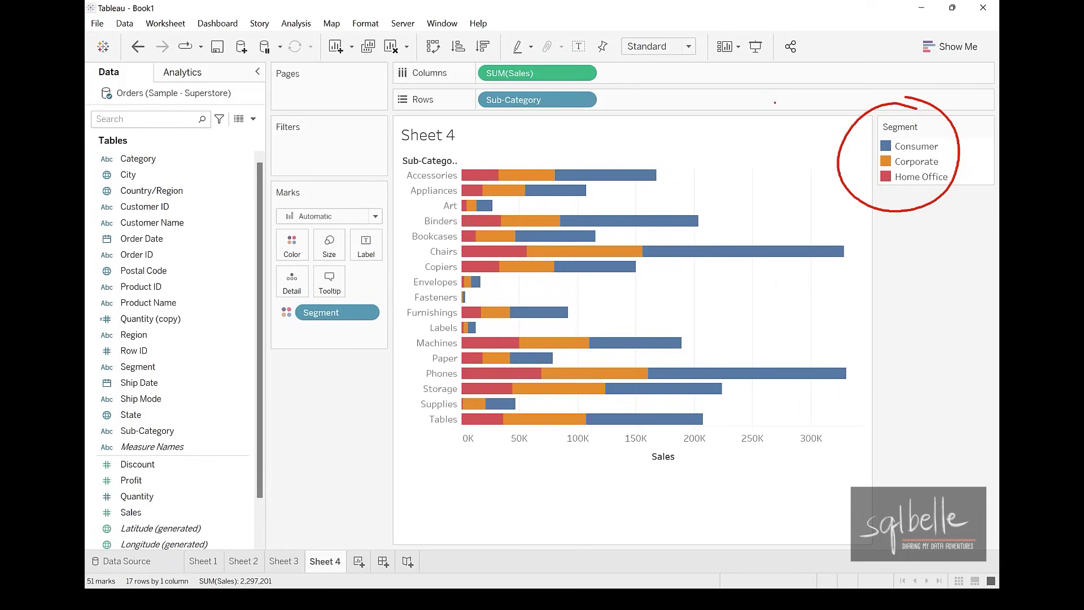
mouse_move(831, 131)
mouse_down()
mouse_move(553, 132)
mouse_move(490, 169)
mouse_up()
drag(506, 143, 523, 165)
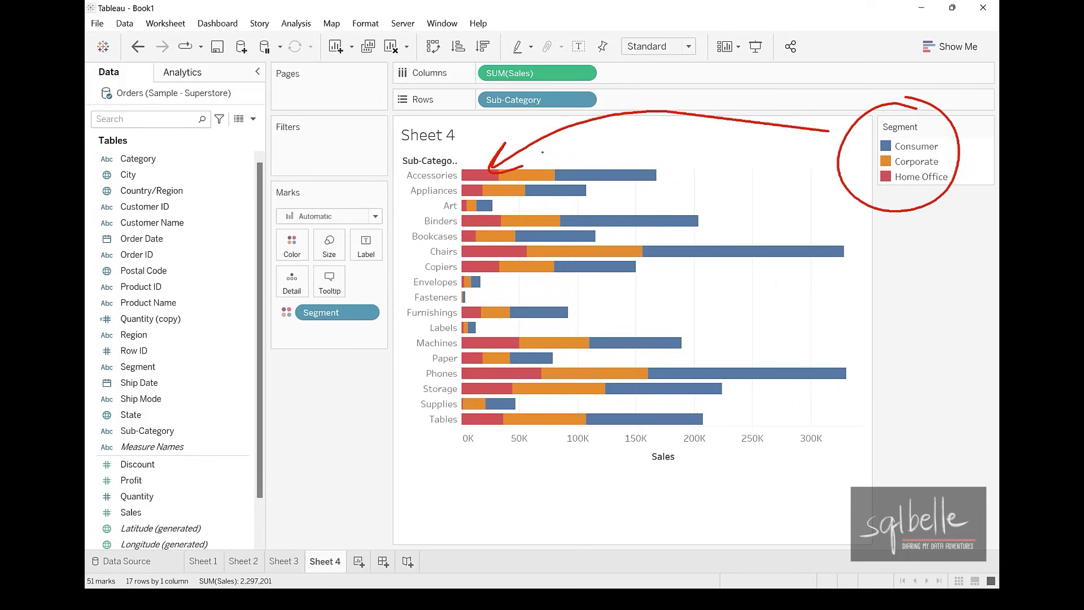
key(Escape)
Remove Segment from the marks and color the sales bars by the sum of Profit instead
mouse_move(311, 312)
mouse_down()
mouse_move(320, 449)
mouse_move(335, 444)
mouse_up()
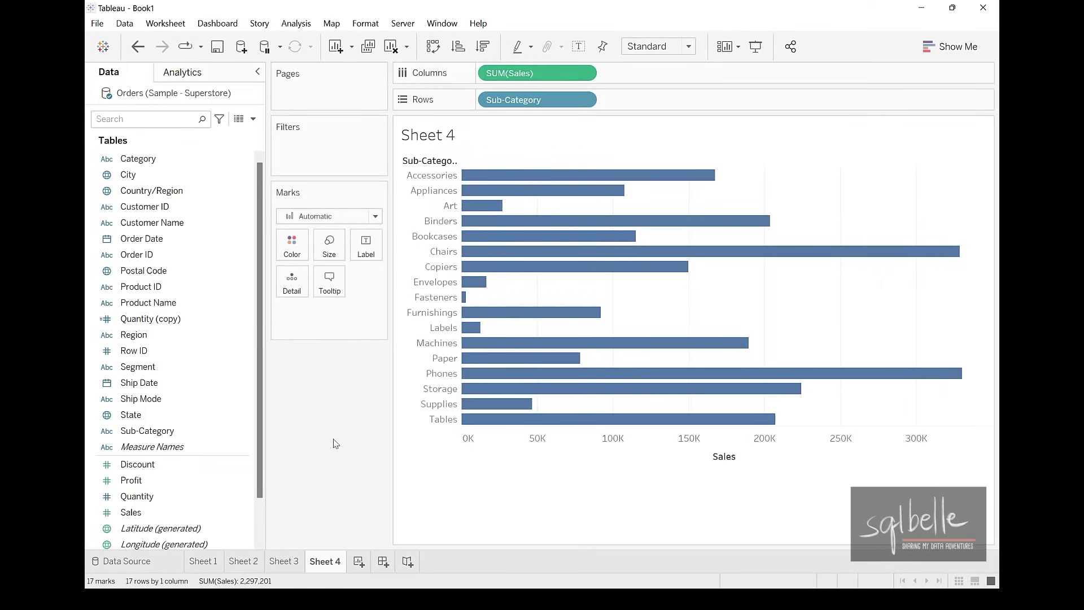
drag(131, 480, 289, 249)
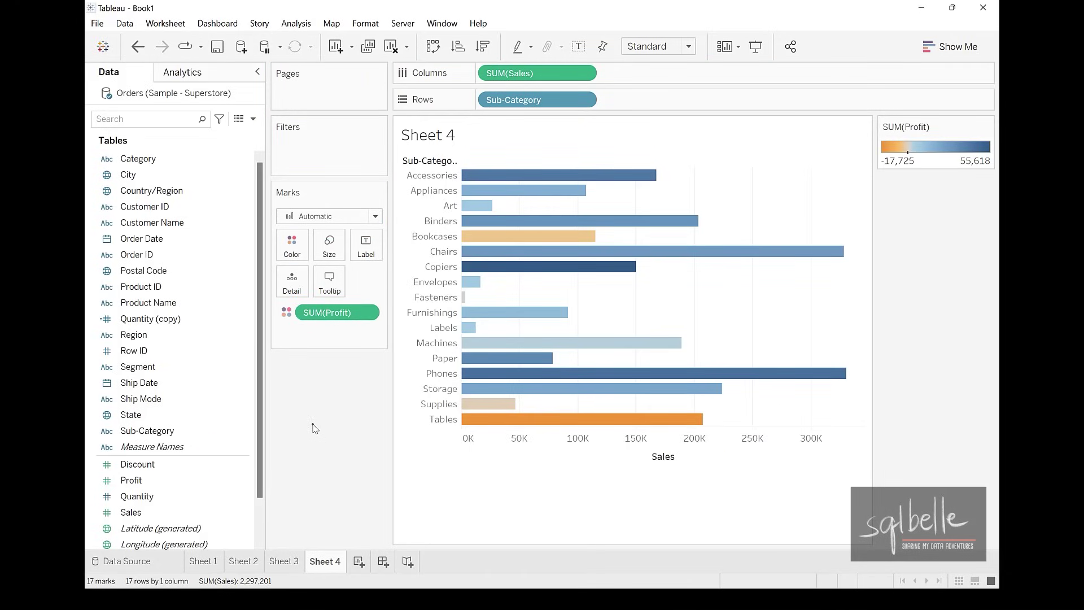
mouse_move(824, 179)
mouse_down()
mouse_move(828, 220)
mouse_move(990, 194)
mouse_move(981, 232)
mouse_up()
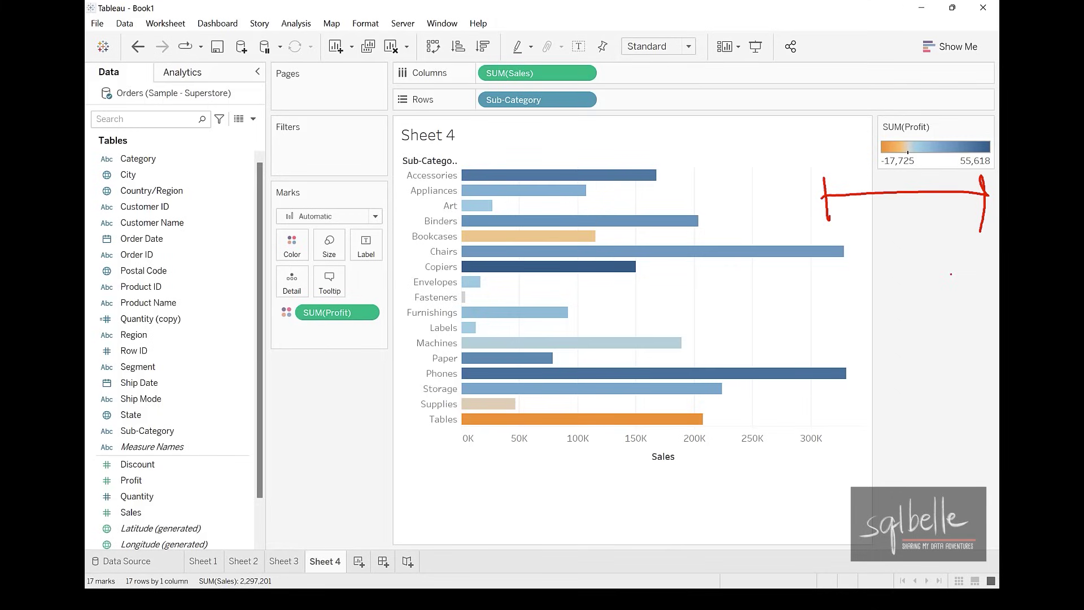
key(Escape)
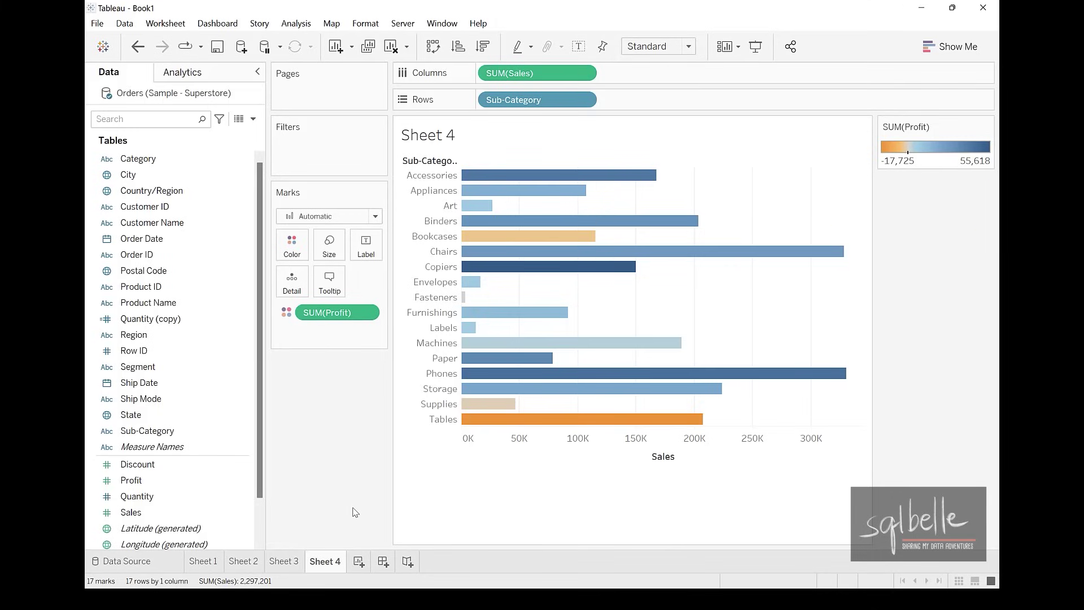
Create a new worksheet and place the discrete Quantity (copy) dimension on Columns
click(359, 562)
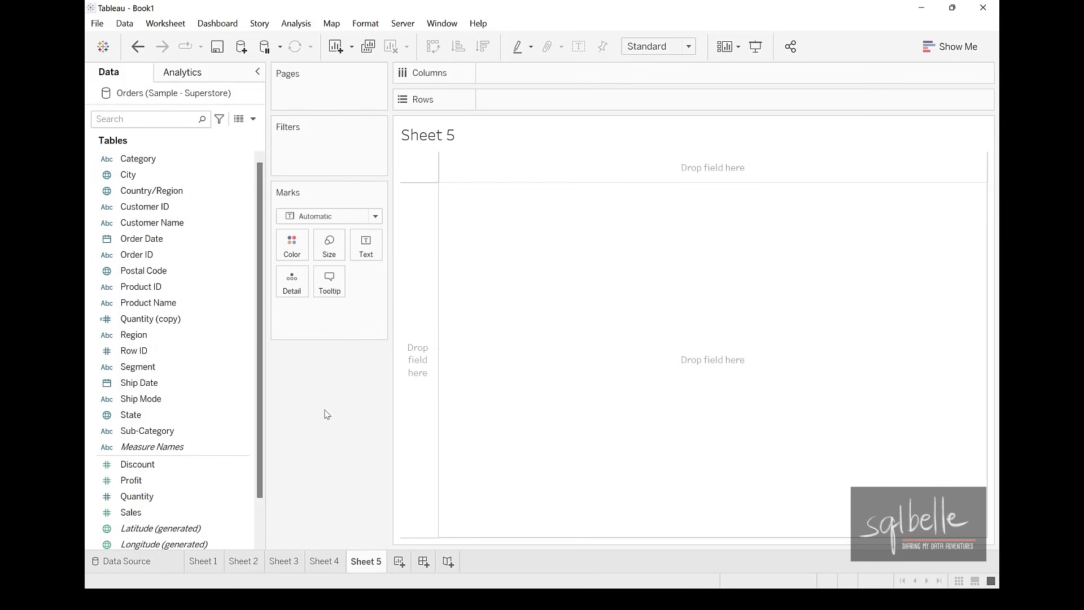
drag(170, 319, 531, 74)
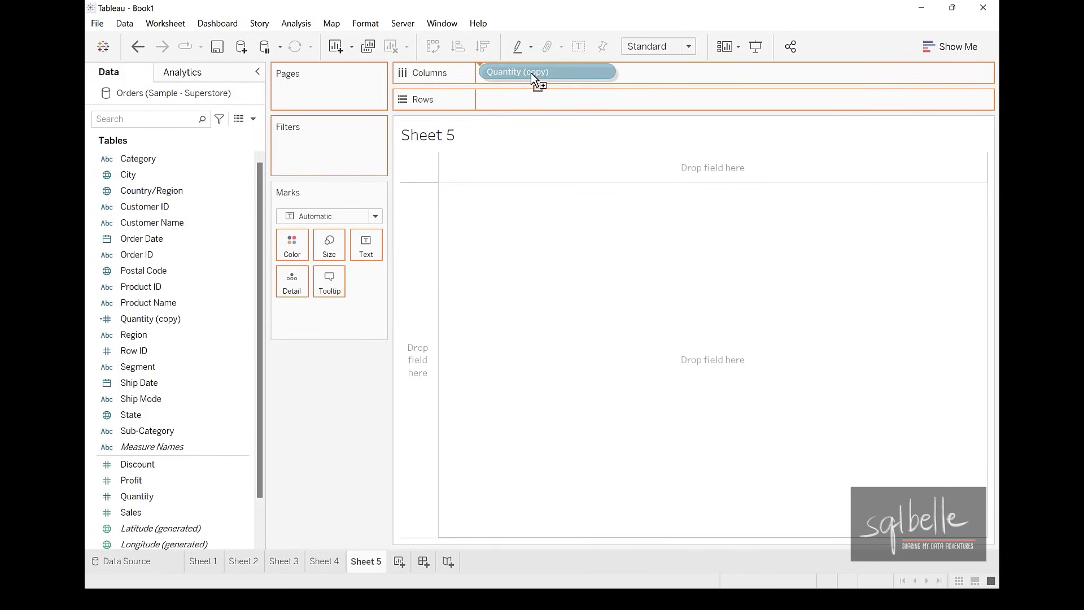
drag(531, 74, 533, 76)
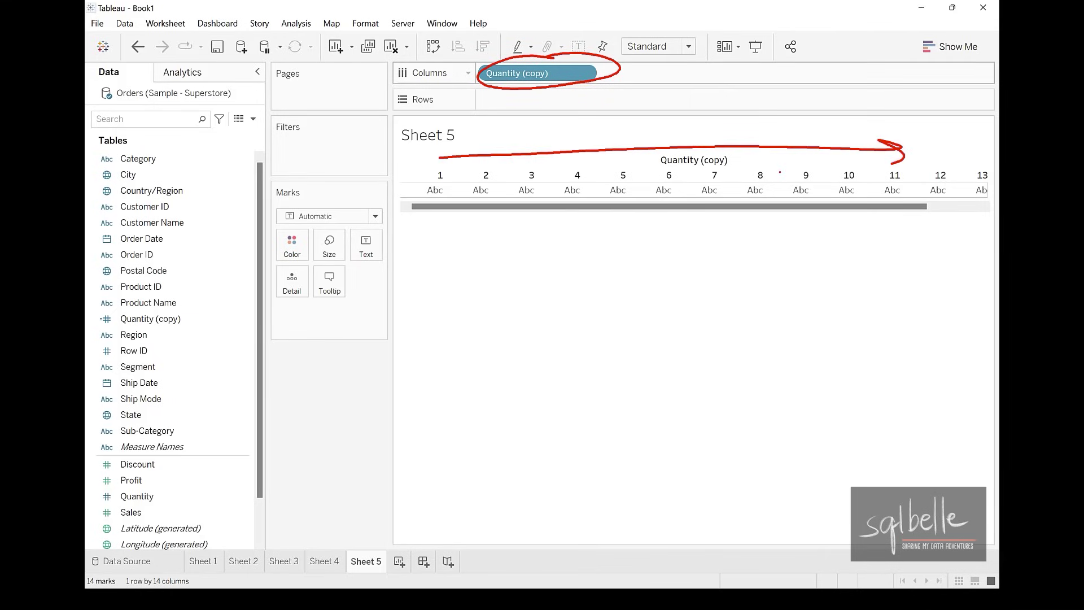
Place the distinct count of Customer ID, CNTD(Customer ID), on Rows
click(187, 210)
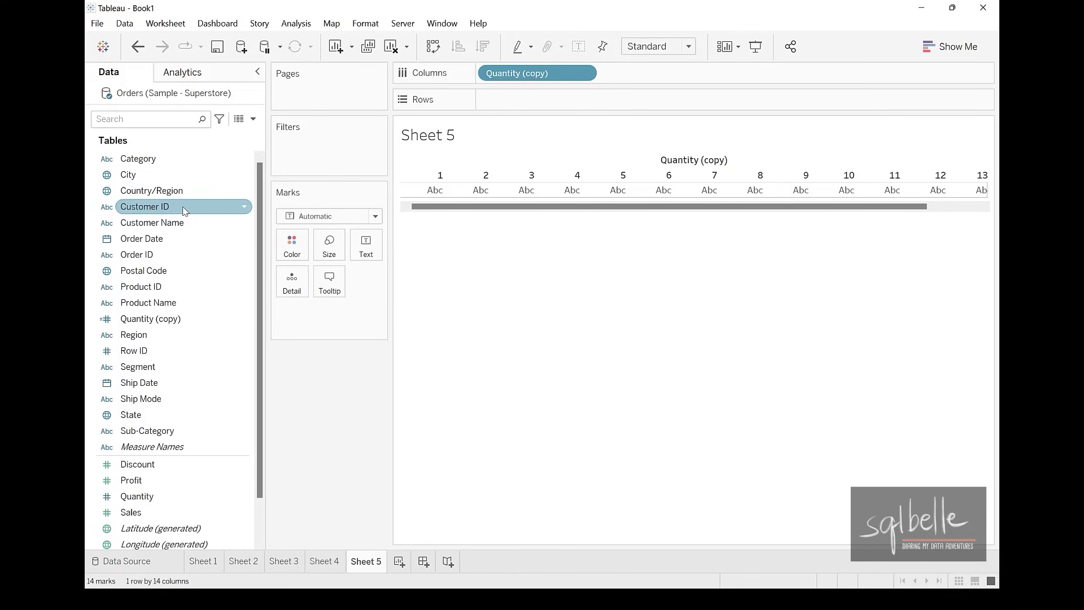
drag(144, 210, 542, 107)
click(511, 318)
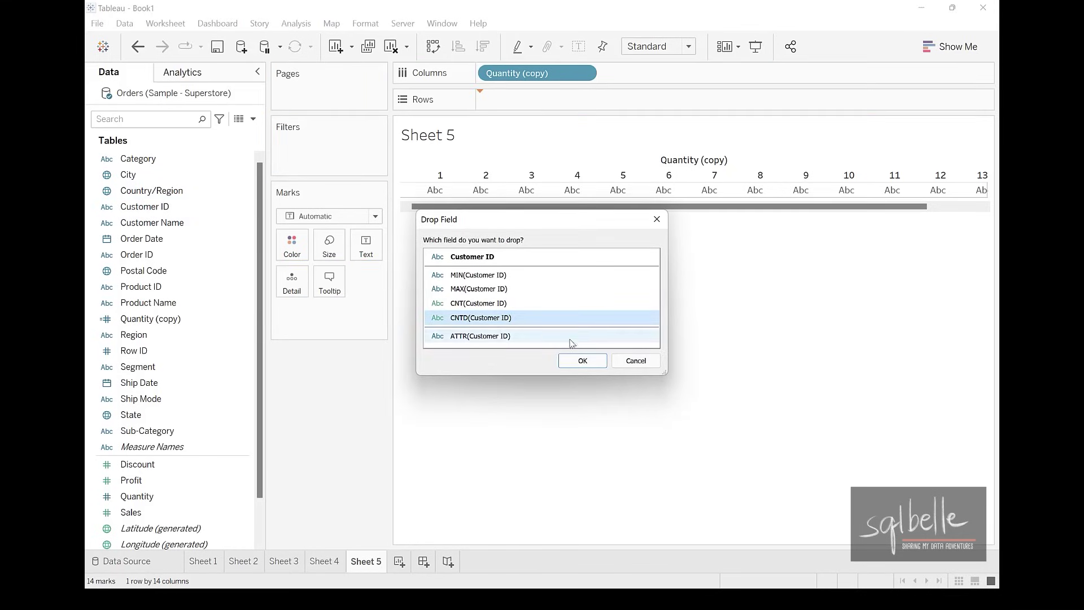
click(585, 361)
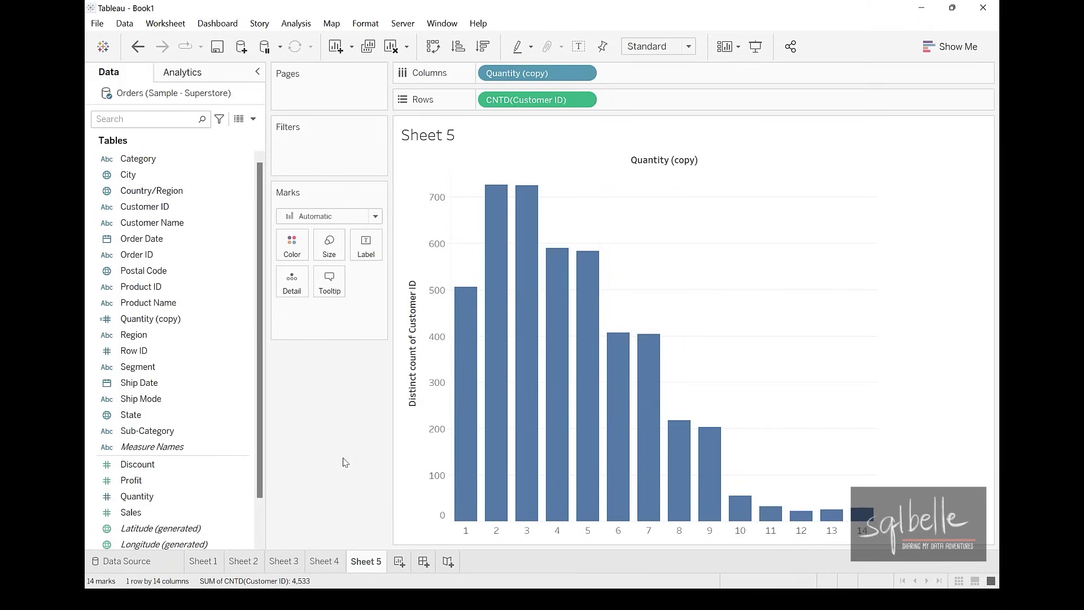
Show a filter for the discrete Quantity (copy) field beside the chart
click(585, 72)
key(Escape)
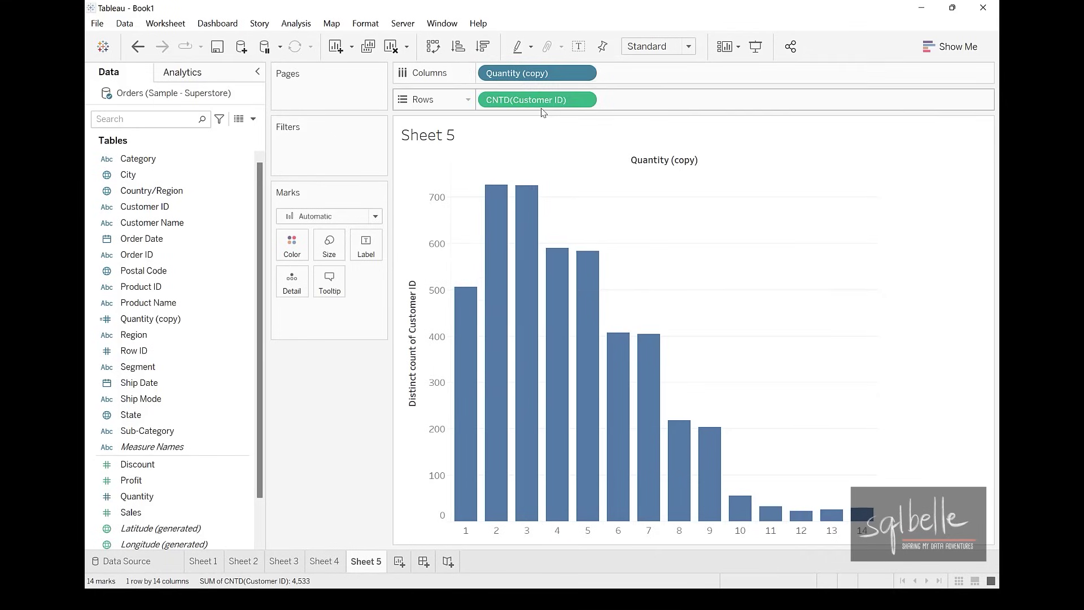
mouse_move(913, 133)
mouse_down()
mouse_move(937, 217)
mouse_move(907, 344)
mouse_up()
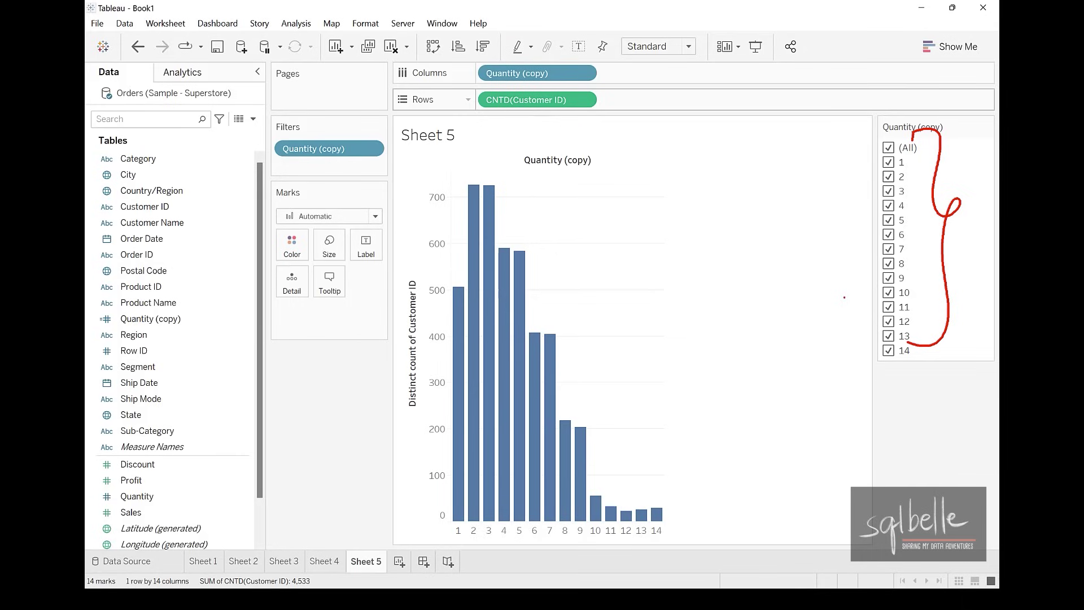
drag(872, 169, 915, 165)
drag(865, 193, 908, 186)
drag(857, 208, 913, 198)
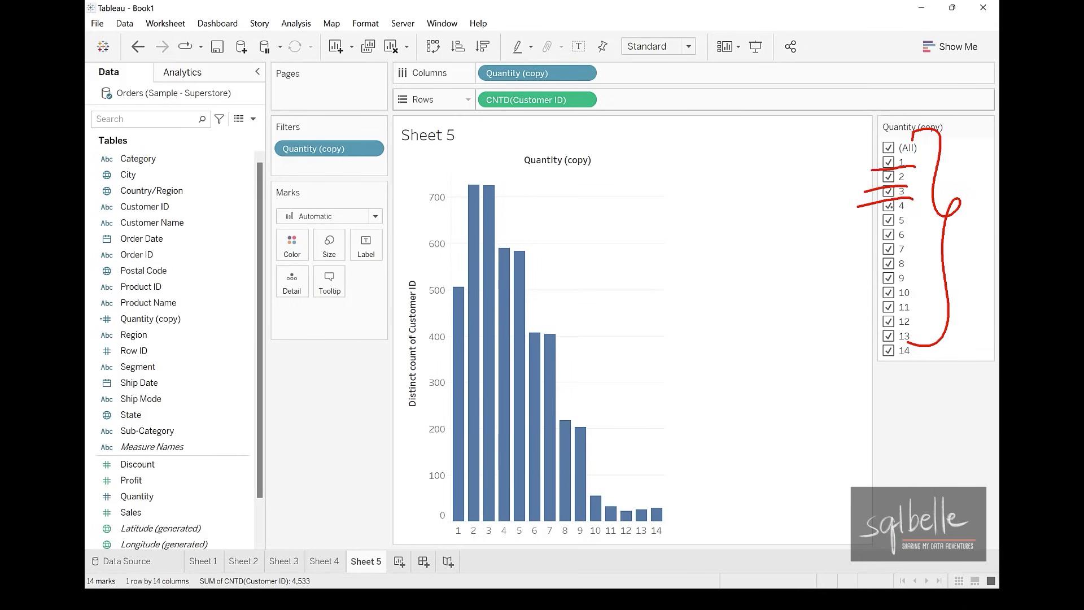
drag(865, 228, 916, 220)
drag(761, 425, 646, 500)
drag(659, 470, 688, 484)
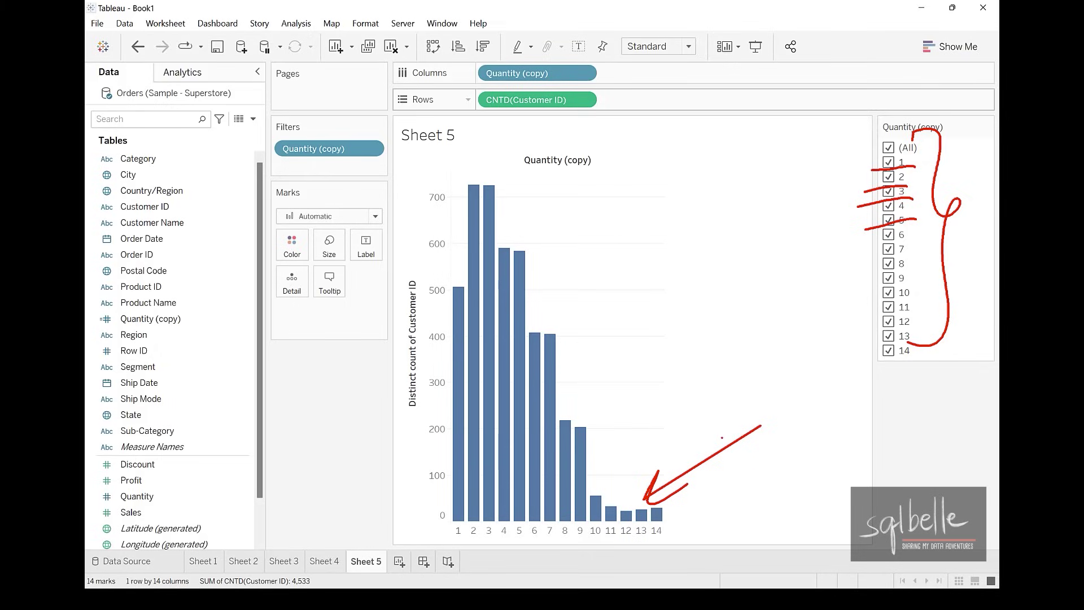
key(Escape)
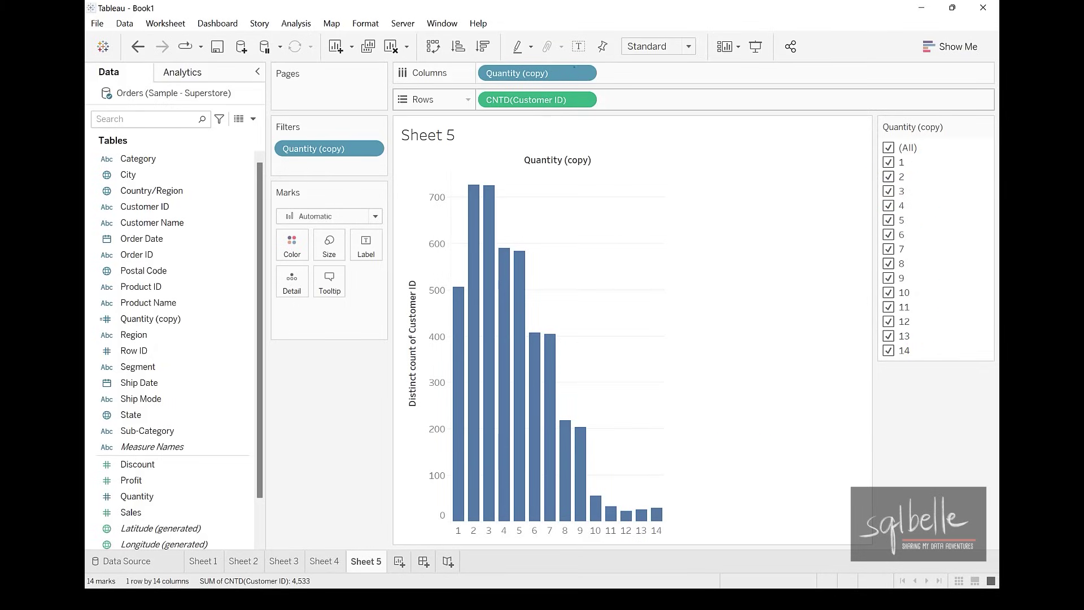
mouse_move(576, 55)
mouse_down()
mouse_move(562, 42)
mouse_move(540, 49)
mouse_up()
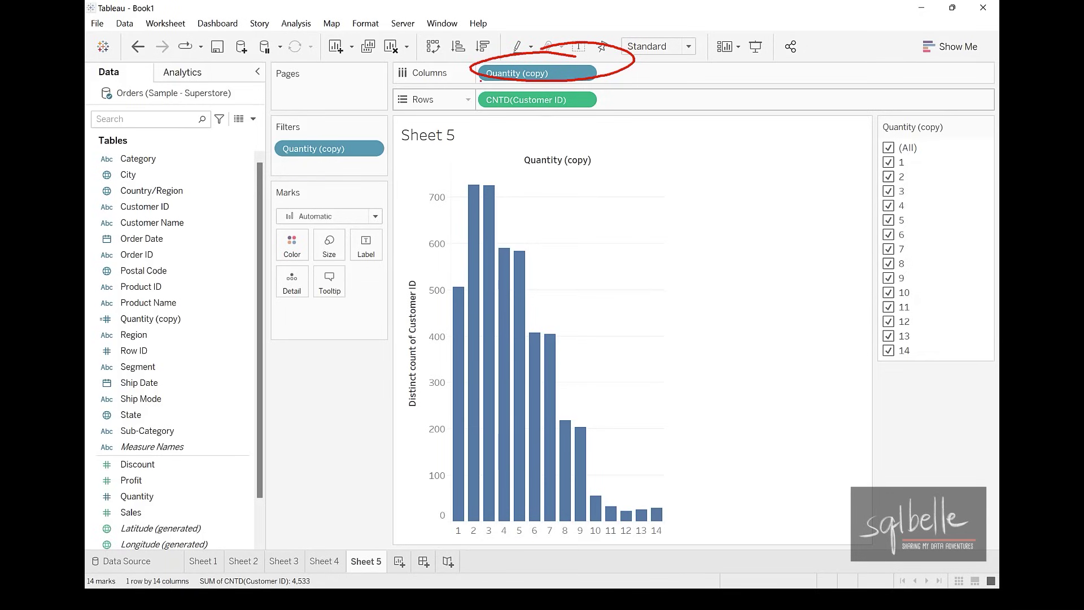
mouse_move(847, 388)
mouse_down()
mouse_move(911, 85)
mouse_move(876, 384)
mouse_up()
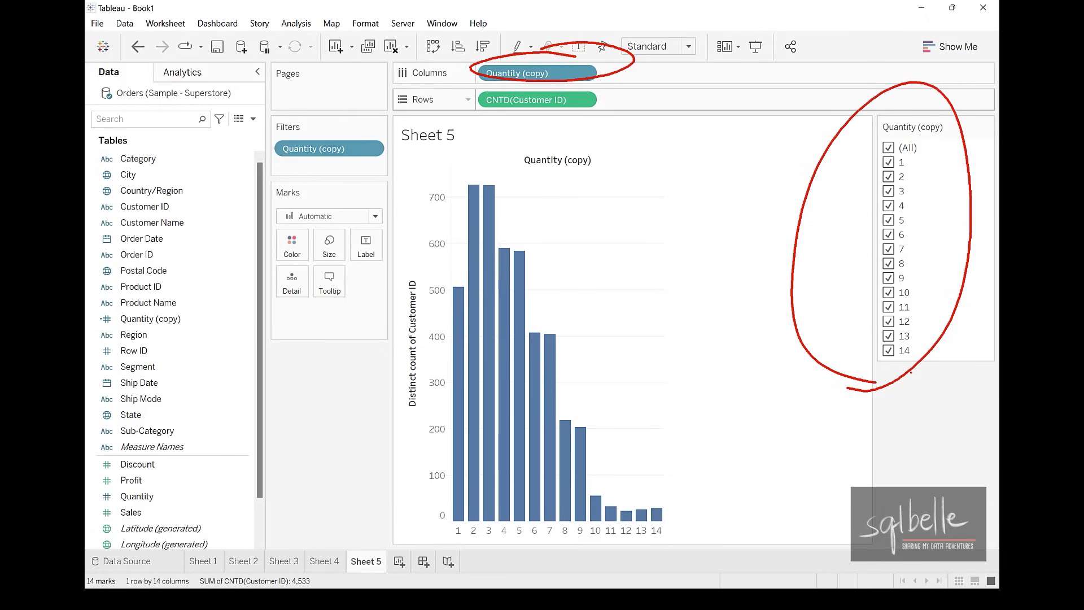
mouse_move(384, 132)
mouse_down()
mouse_move(342, 176)
mouse_move(389, 129)
mouse_up()
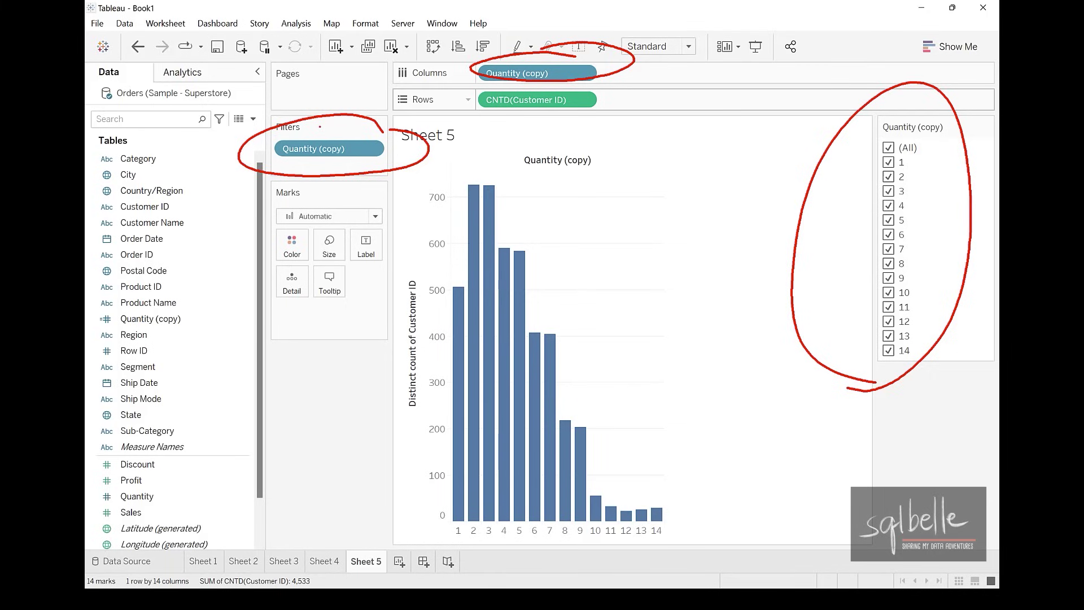
drag(316, 103, 471, 71)
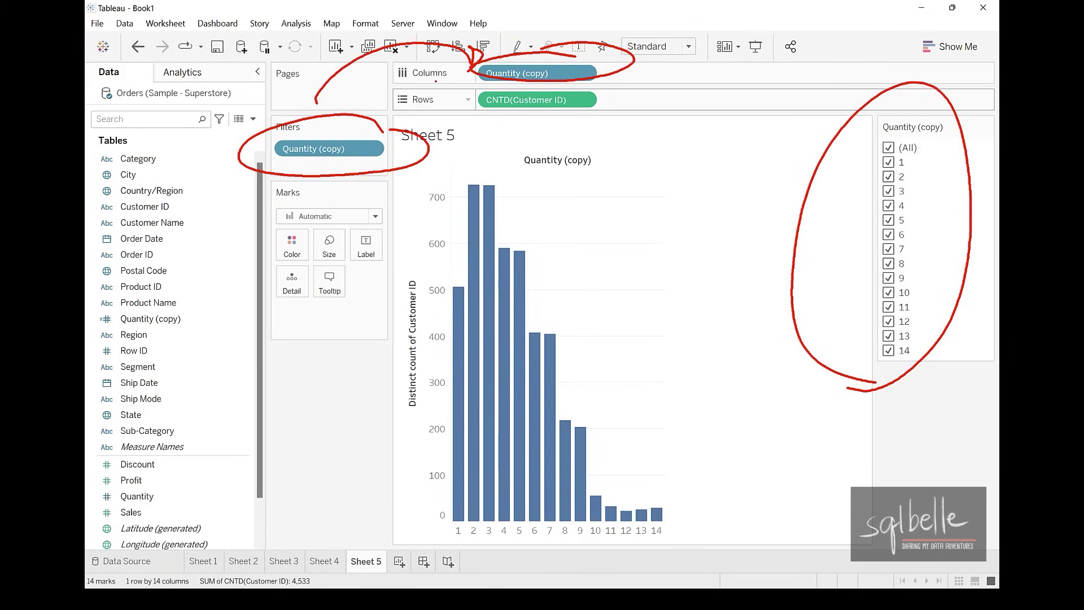
key(Escape)
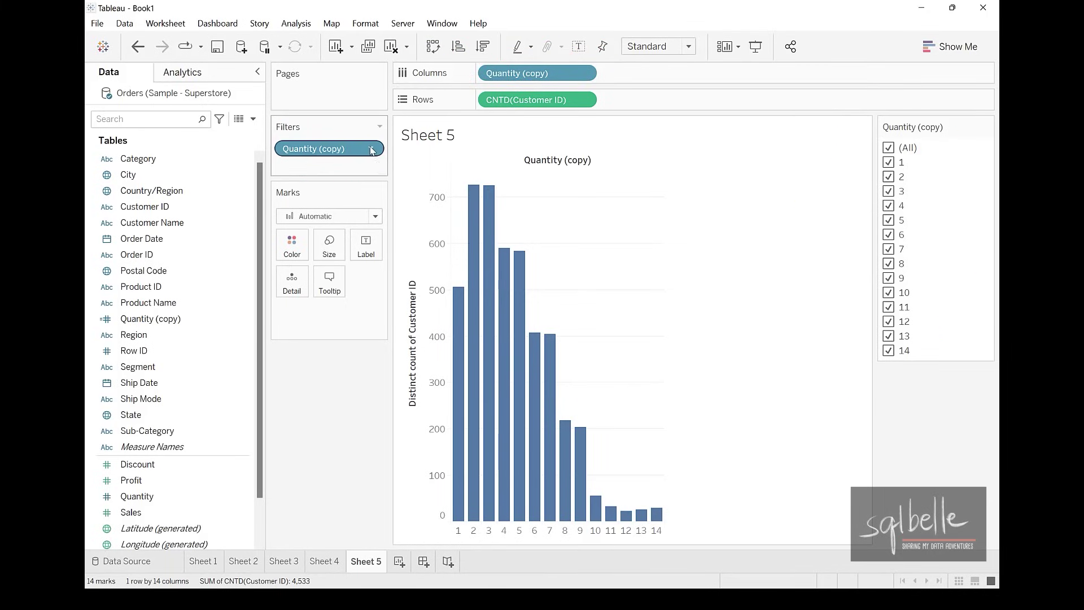
Switch the Quantity (copy) filter to a continuous range of values from 1 to 5 and show its filter control beside the chart
click(373, 149)
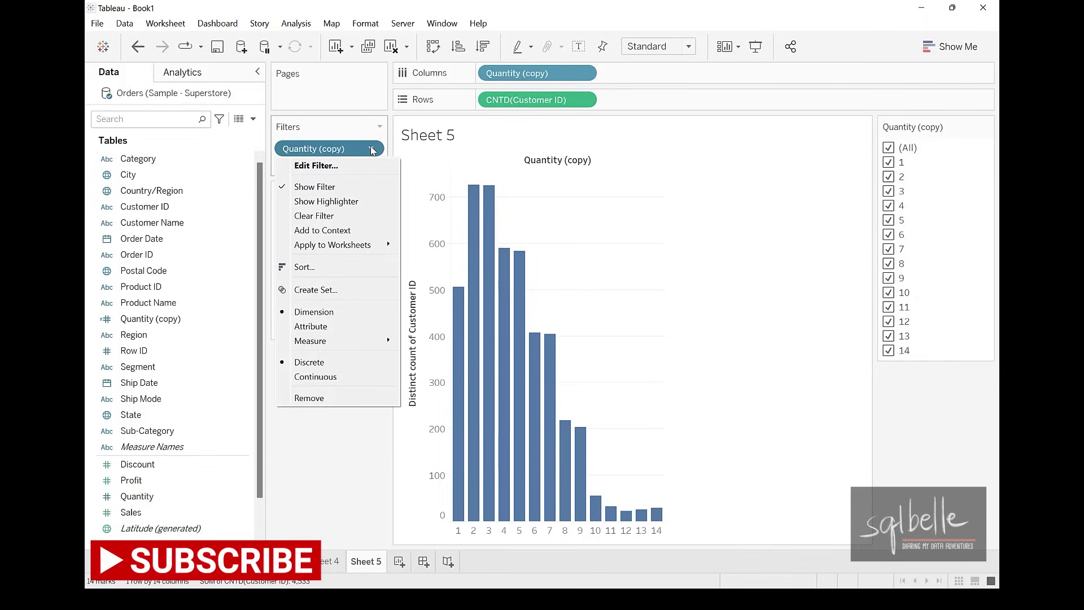
click(330, 377)
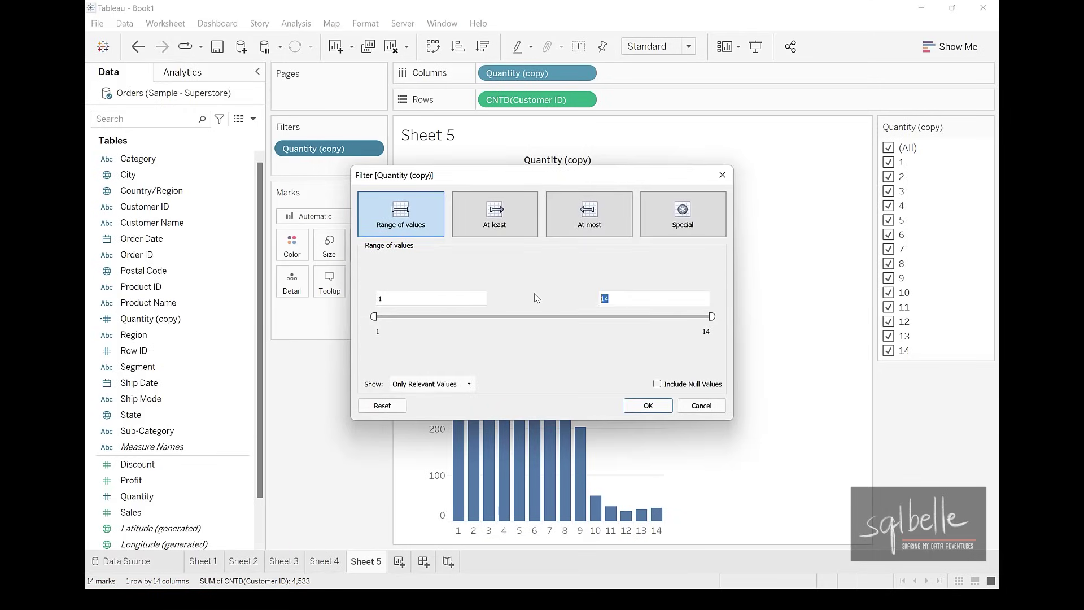
text(5)
click(648, 406)
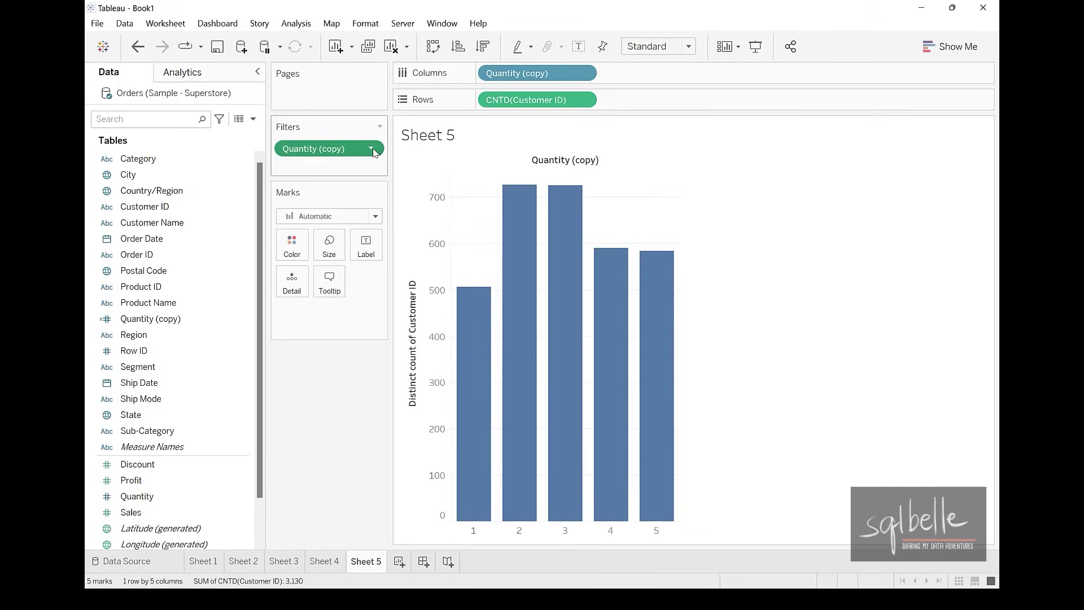
click(371, 149)
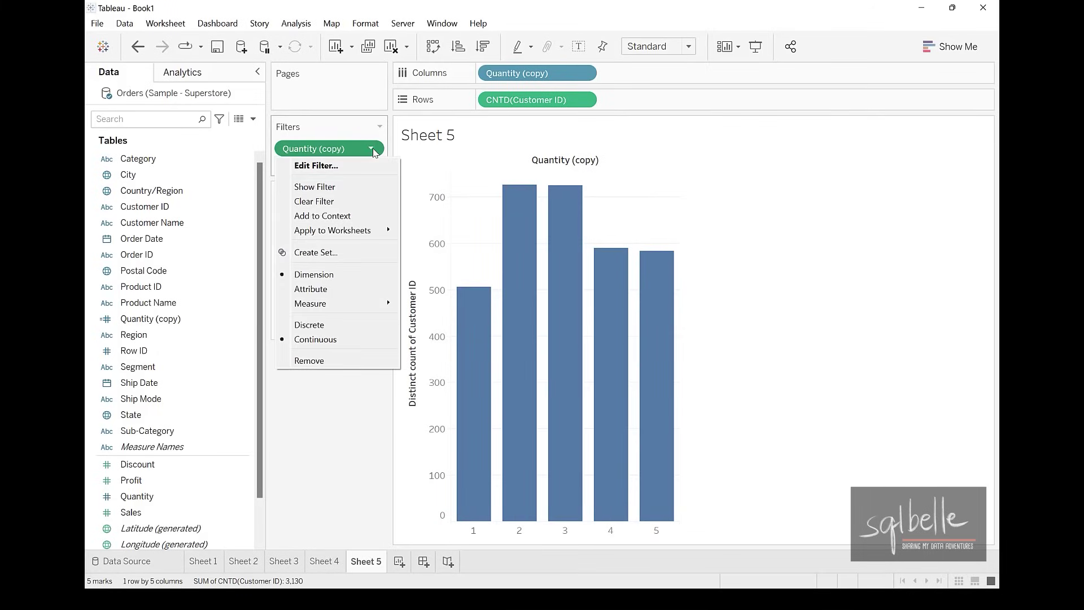
click(347, 187)
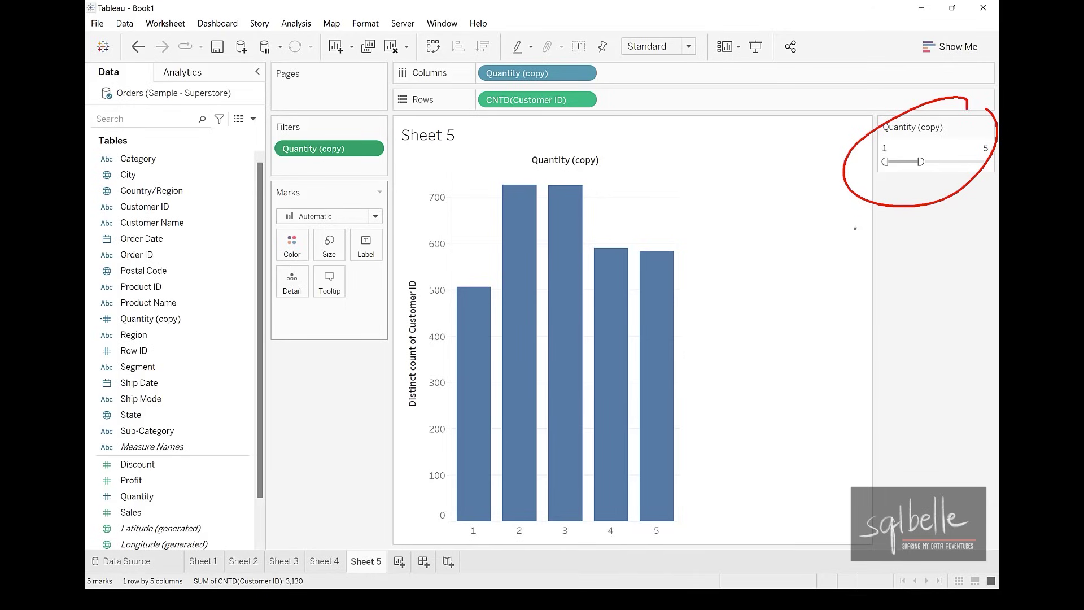
drag(855, 229, 856, 276)
mouse_move(856, 248)
mouse_down()
mouse_move(992, 246)
mouse_move(984, 267)
mouse_up()
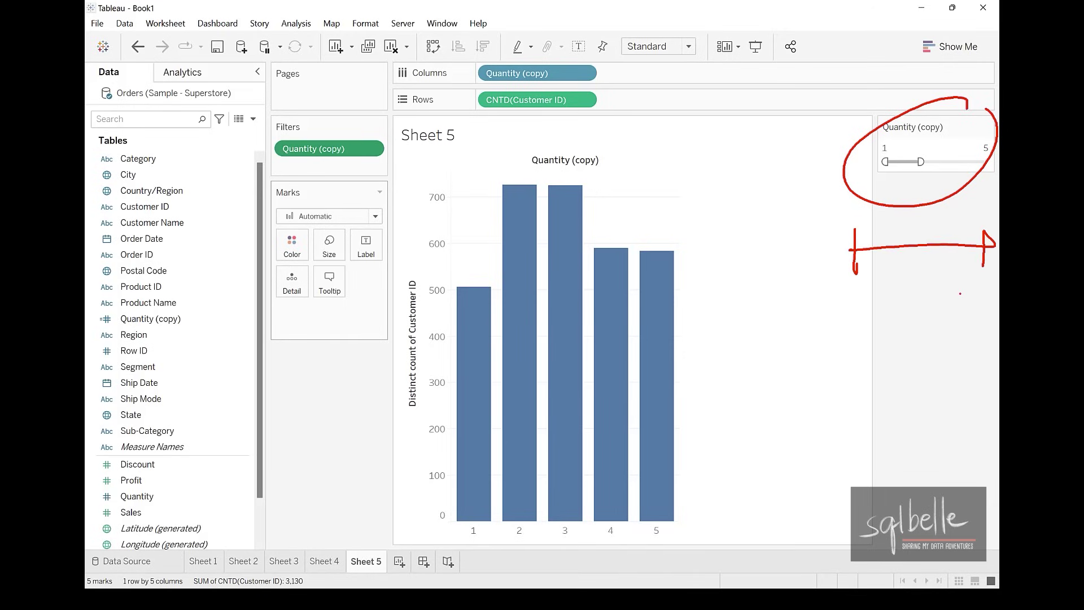